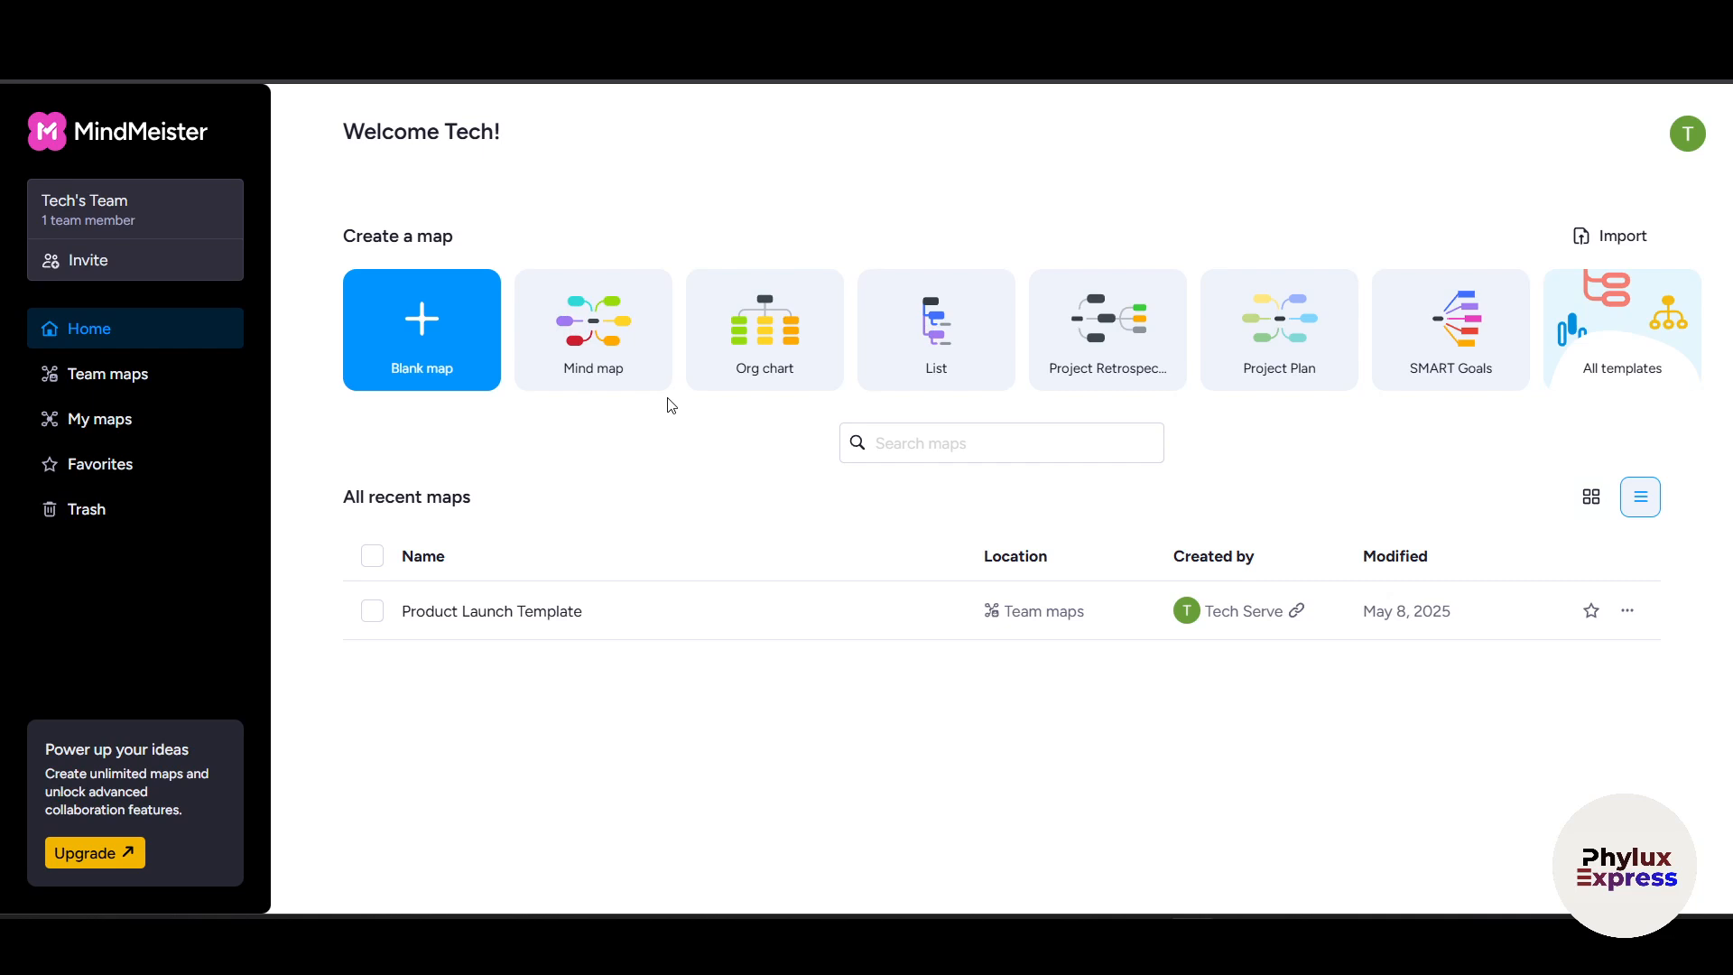
{"action": "triple_click", "coordinate": [658, 636]}
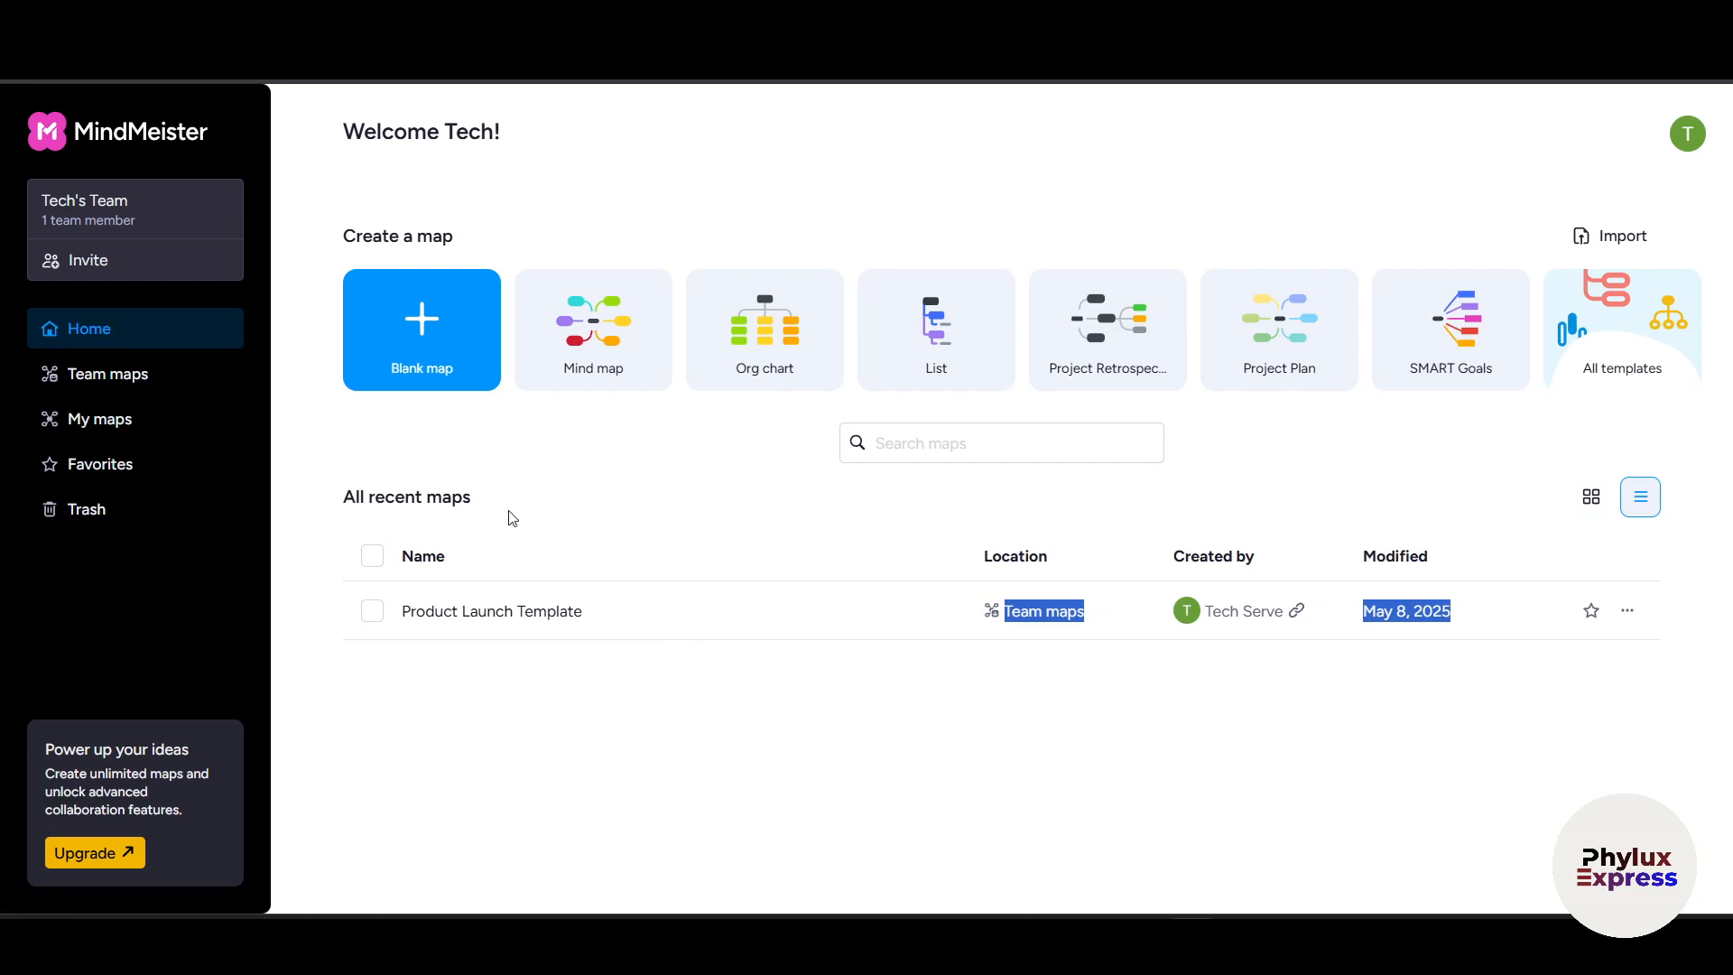
{"action": "triple_click", "coordinate": [355, 499]}
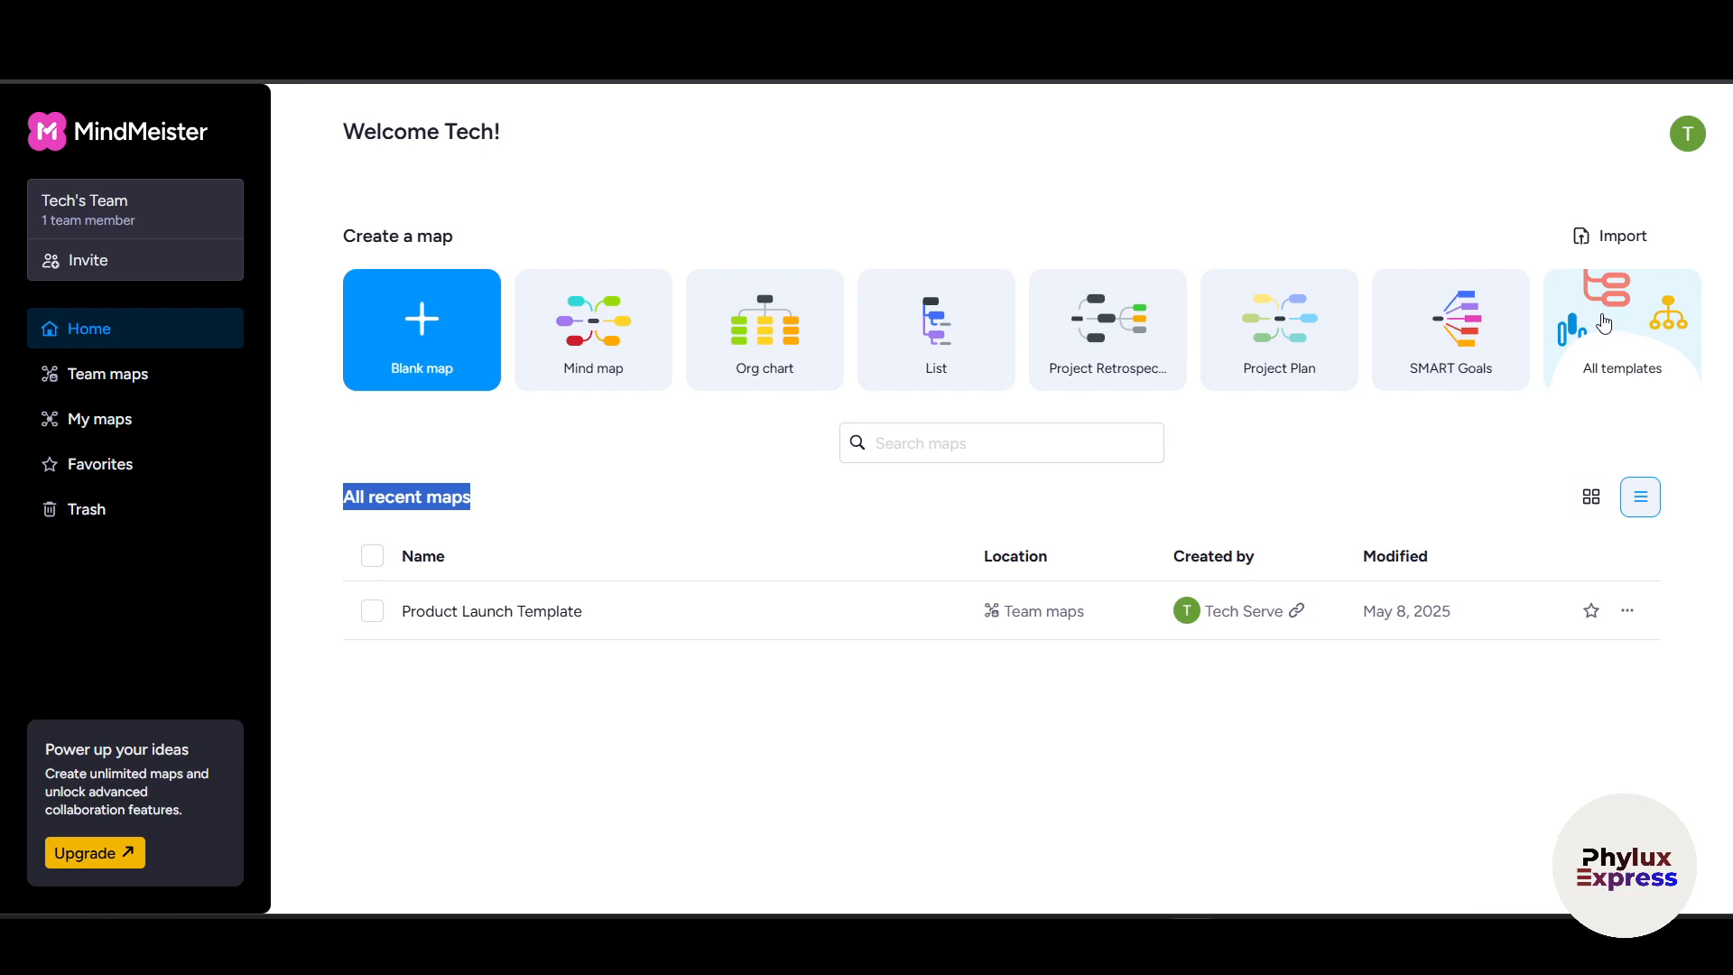
{"action": "left_click", "coordinate": [1361, 488]}
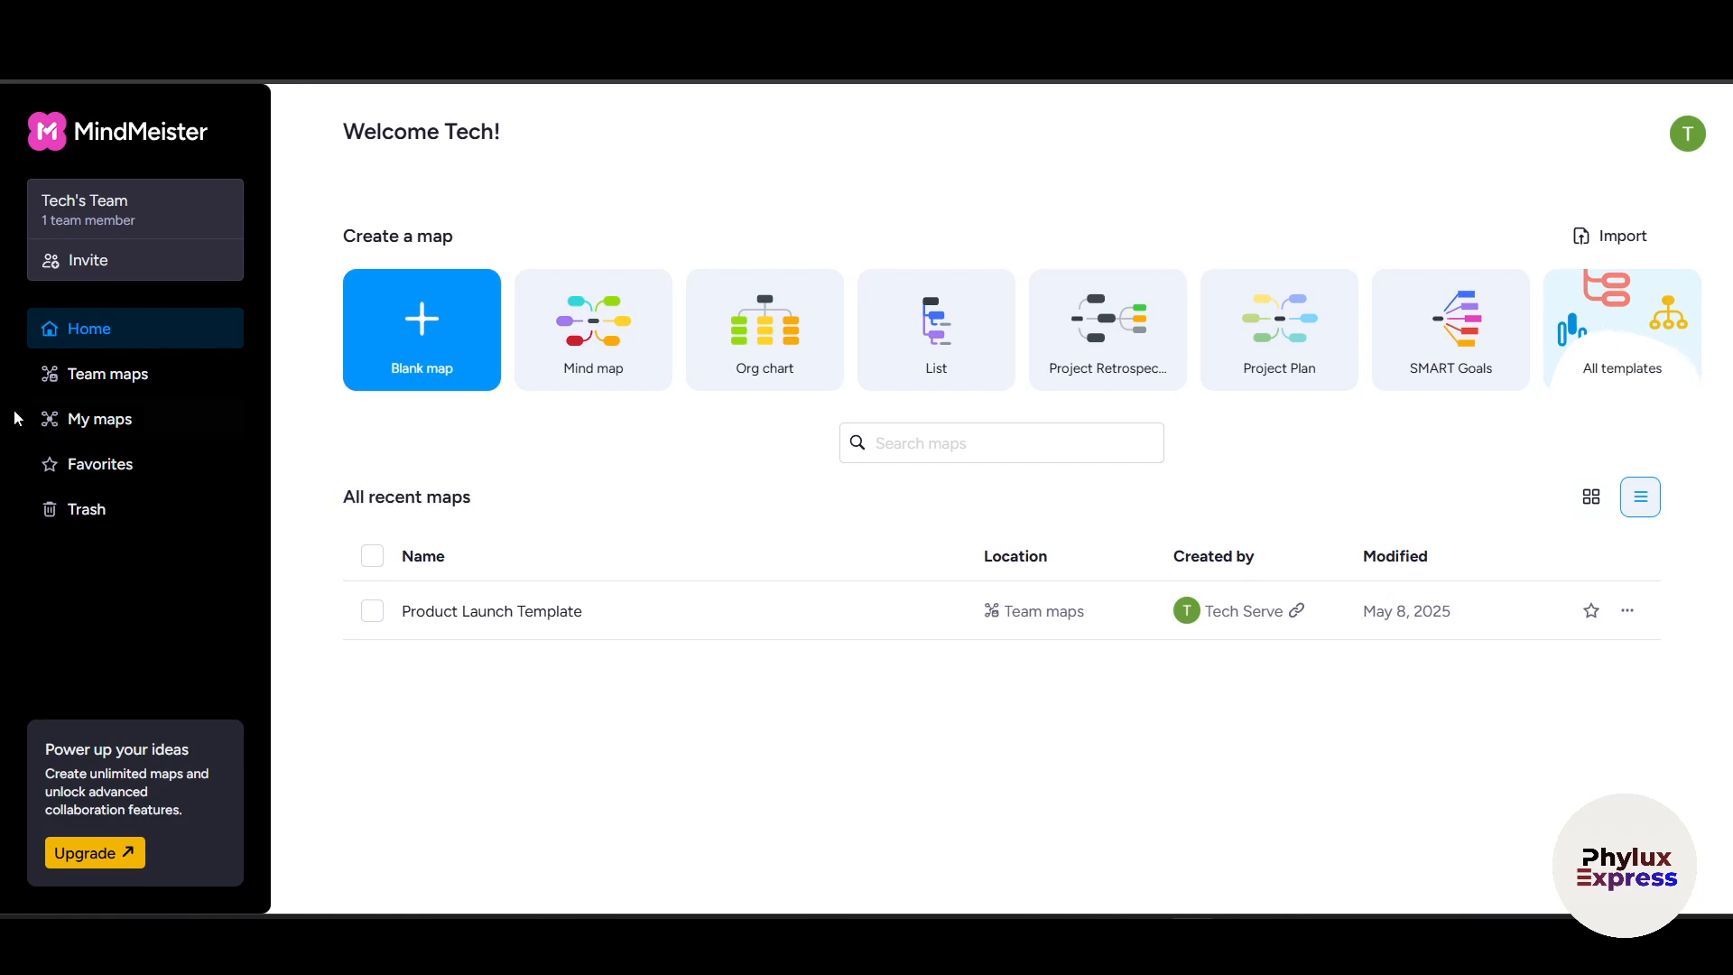
Step: Show the team maps and view the sharing options of the Product Launch Template map
{"action": "left_click", "coordinate": [116, 390]}
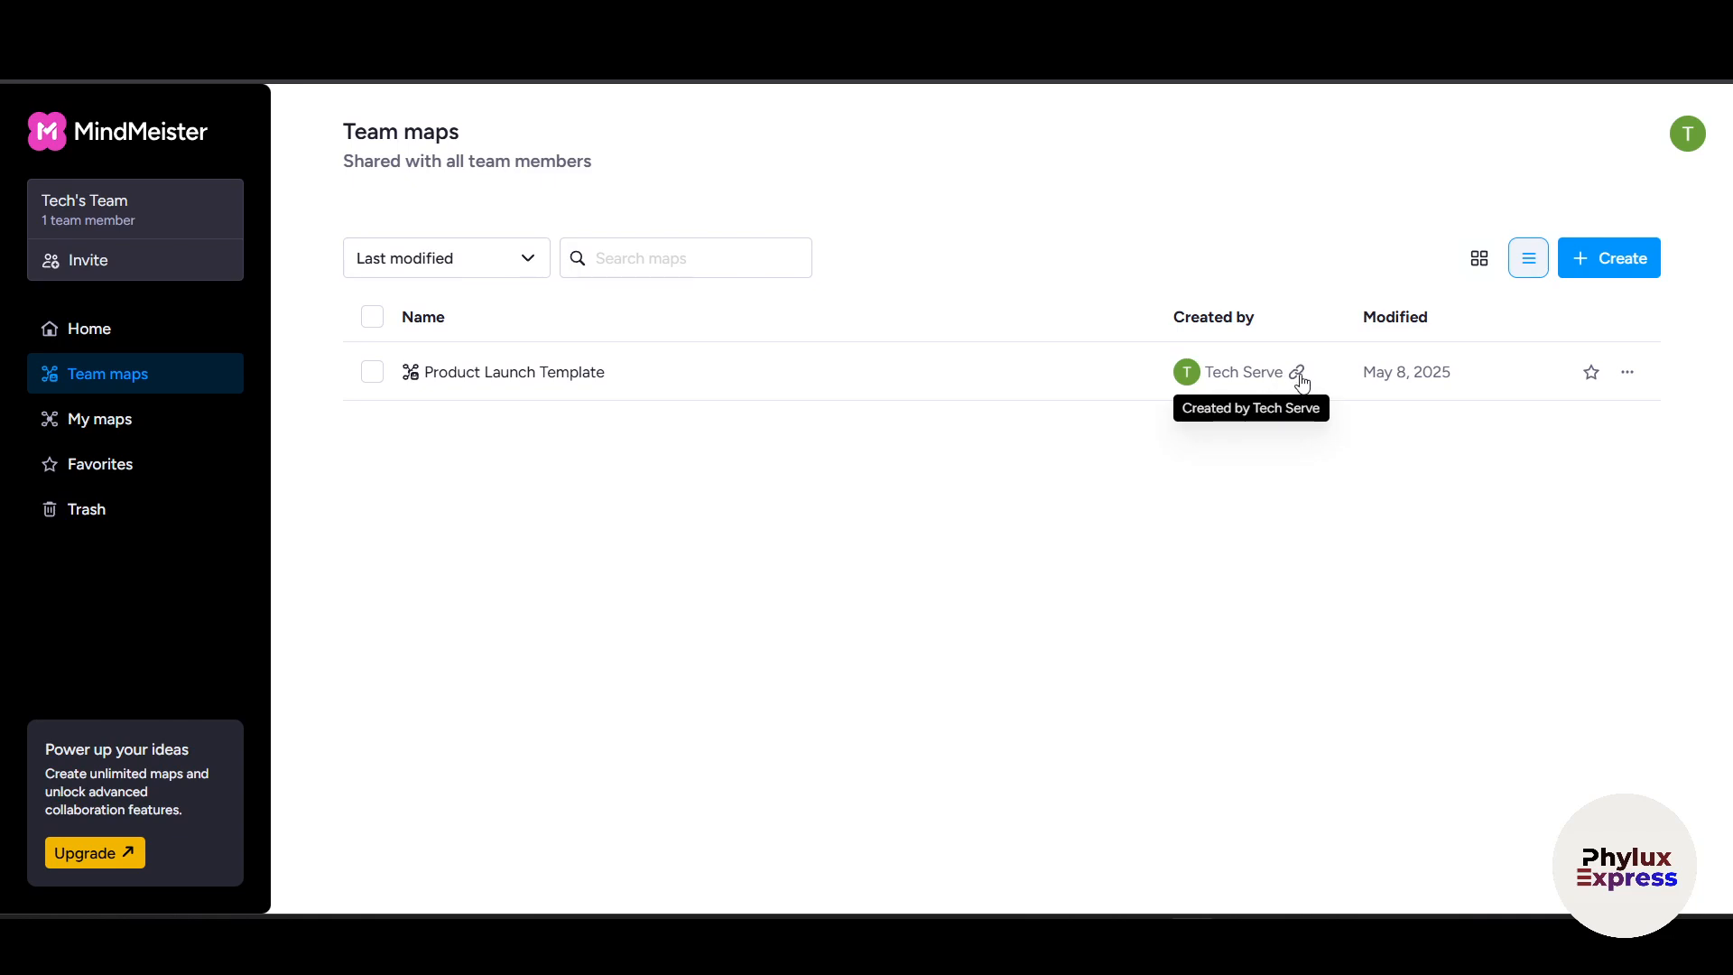
{"action": "left_click", "coordinate": [1628, 373]}
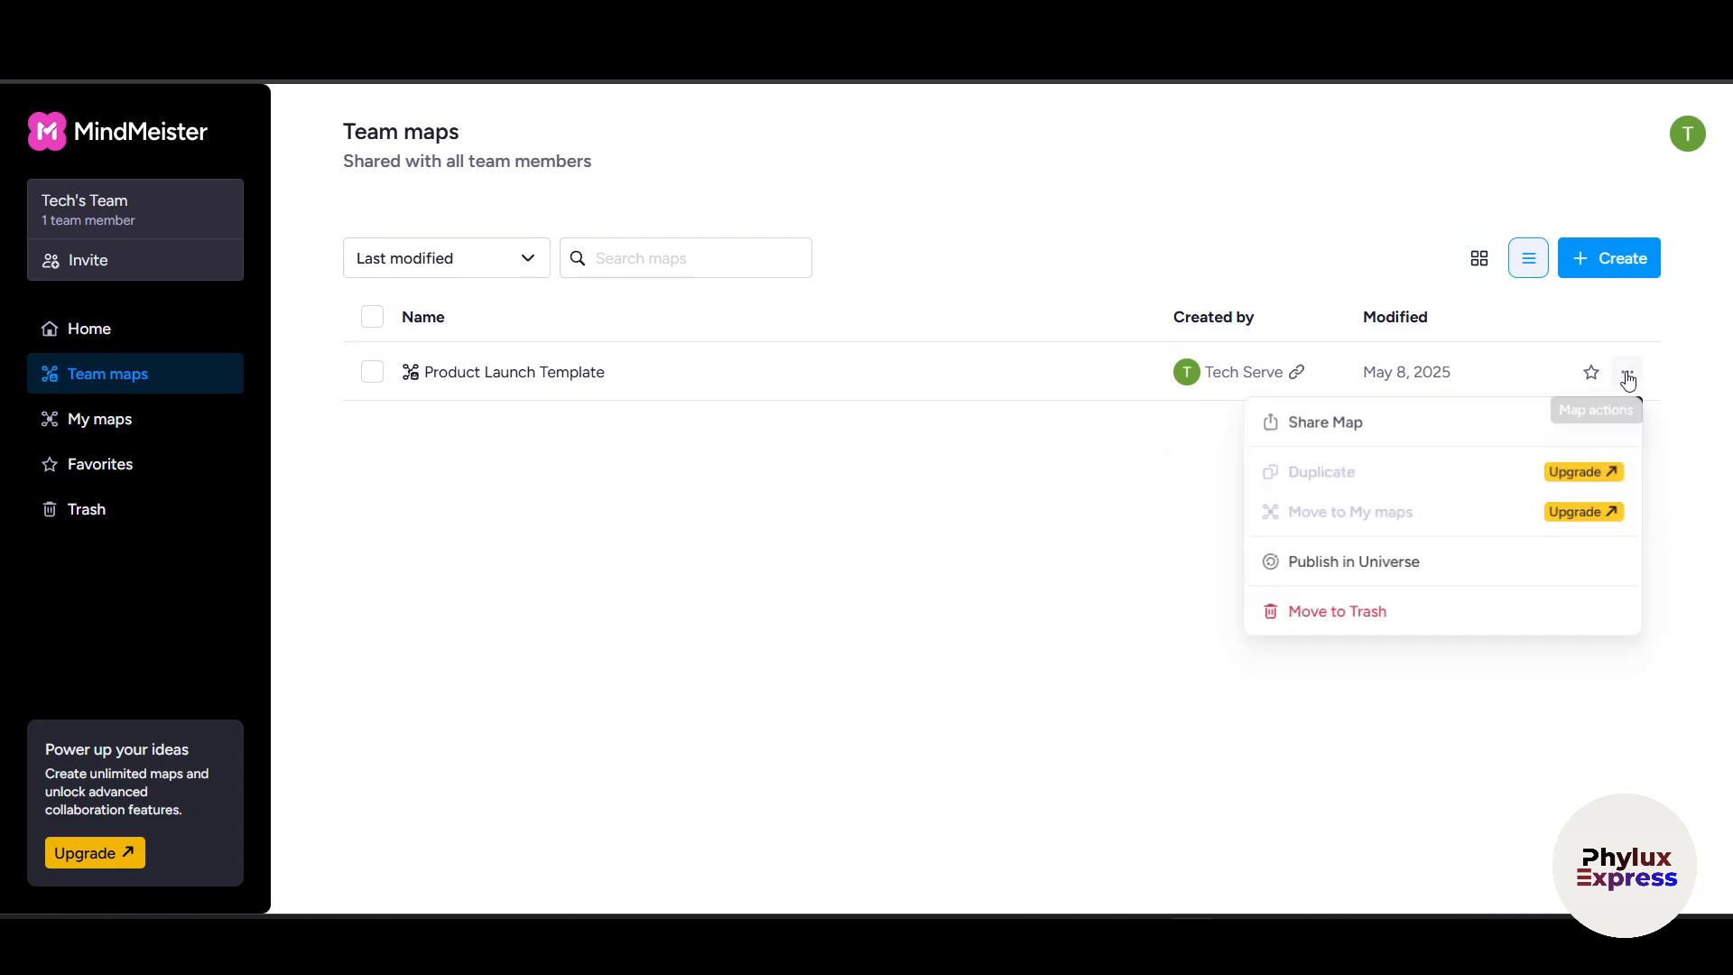
{"action": "left_click", "coordinate": [1348, 433]}
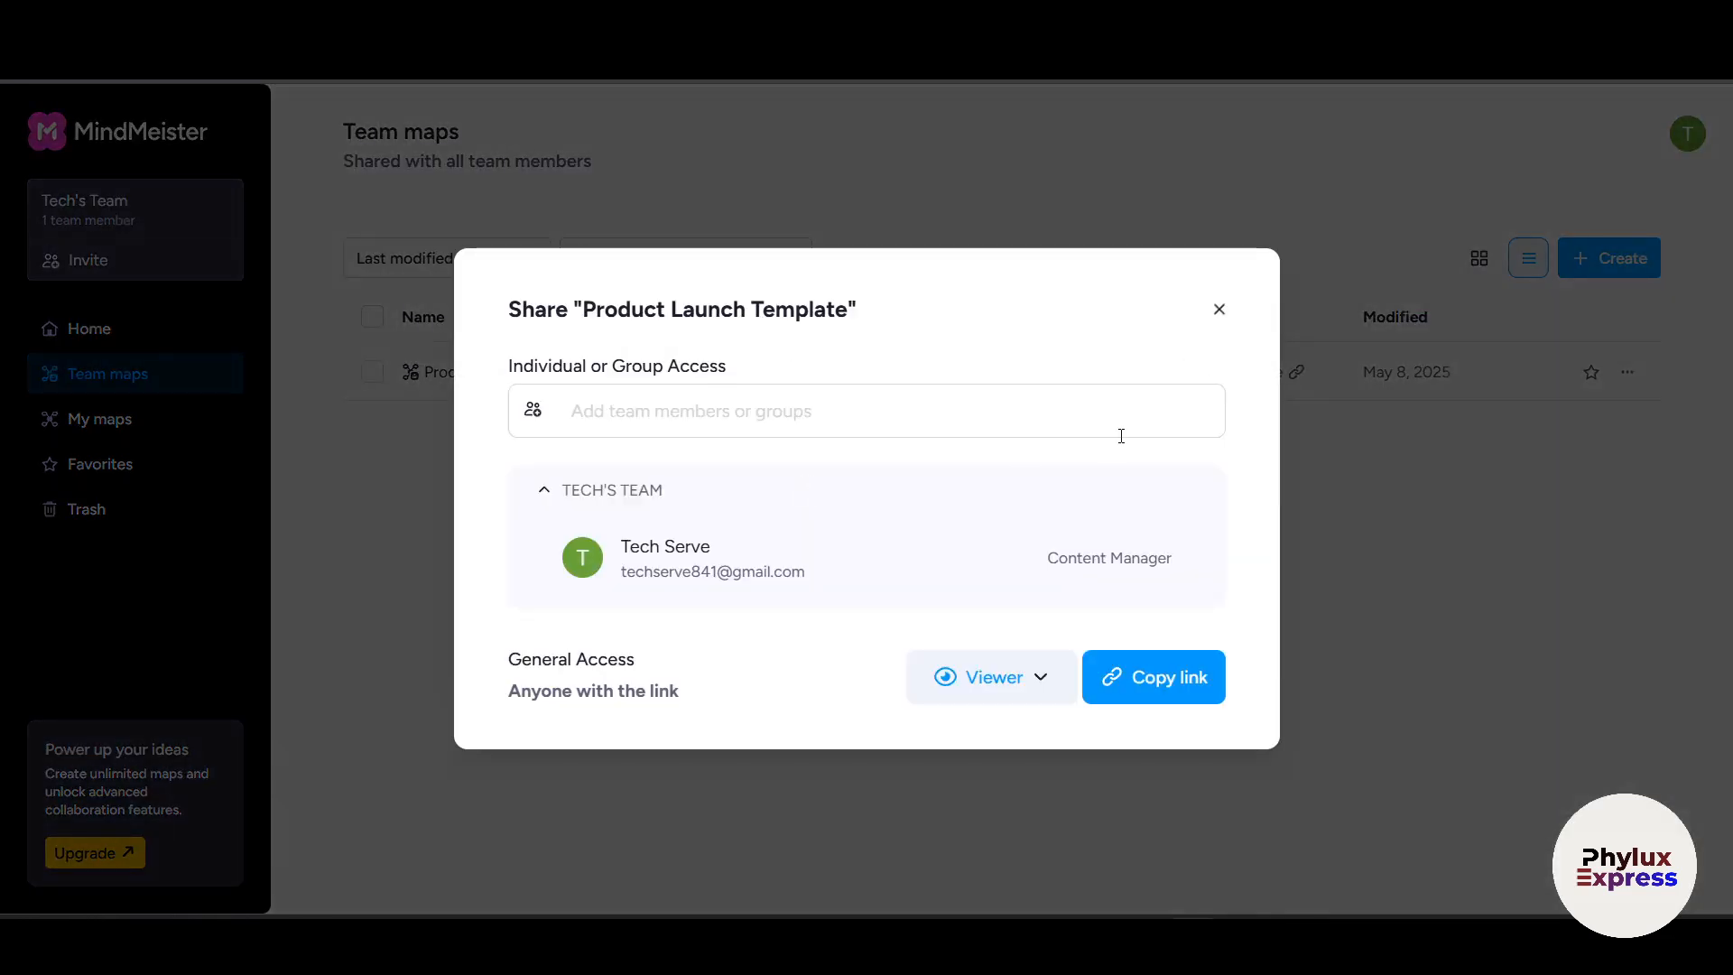
{"action": "left_click", "coordinate": [792, 425]}
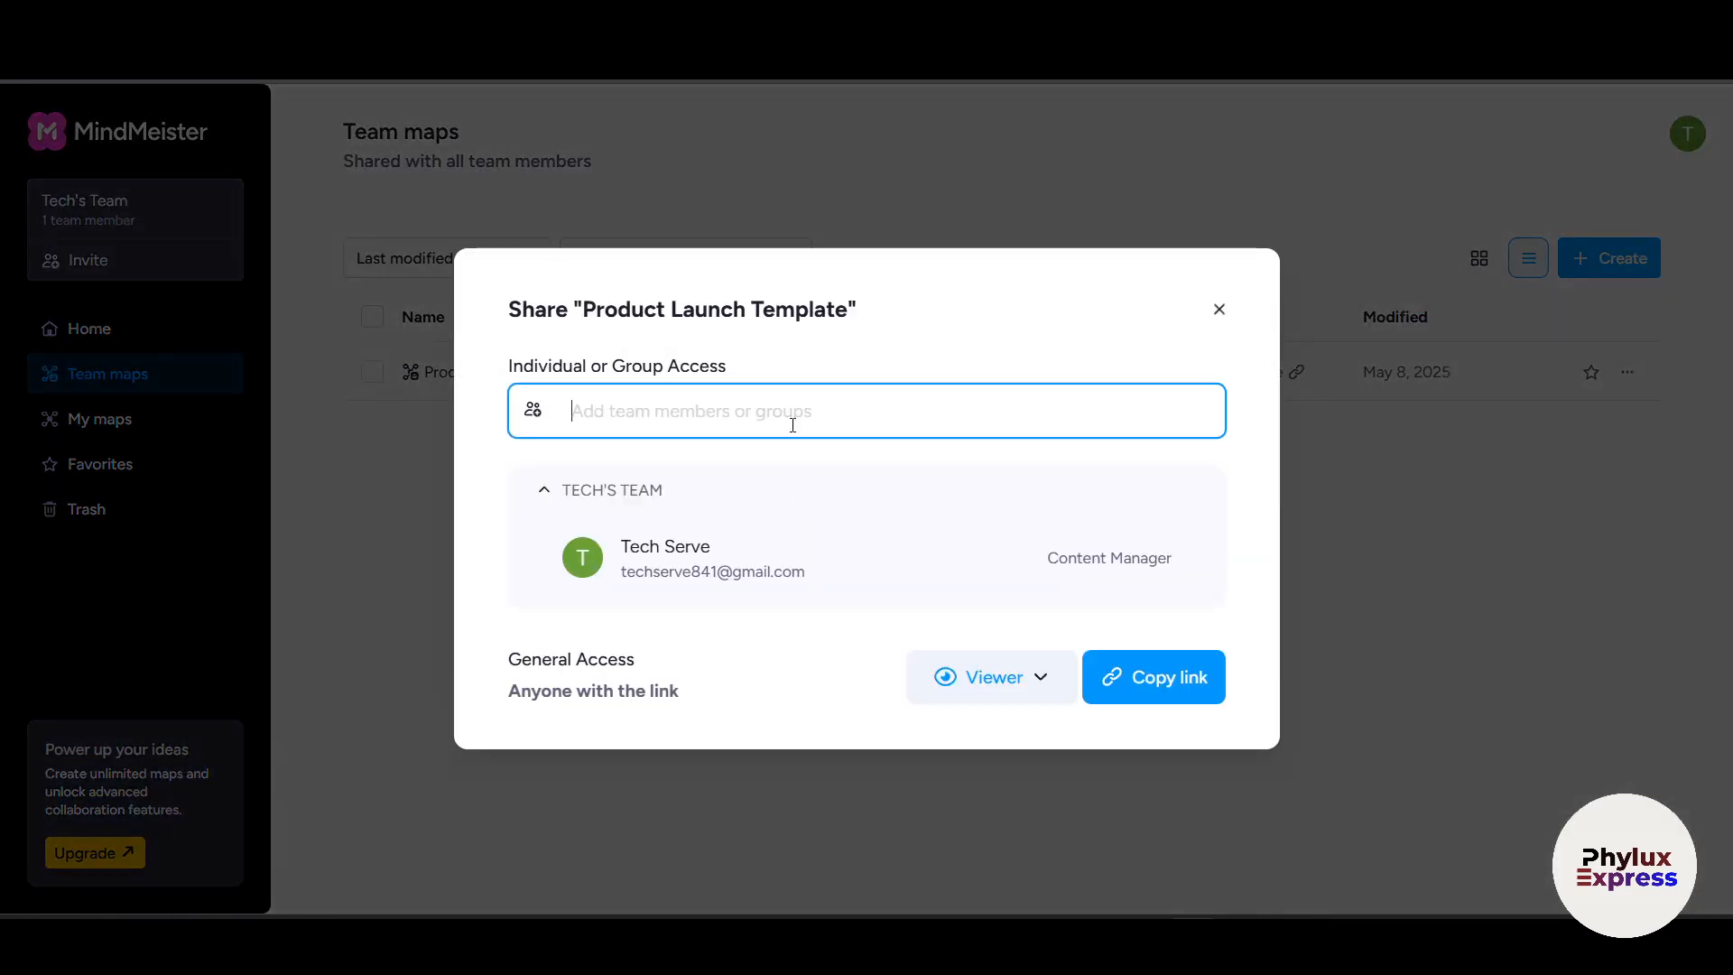
{"action": "left_click", "coordinate": [1219, 310]}
Step: Look through the My maps, Favorites and Trash sections of the workspace
{"action": "left_click", "coordinate": [104, 422]}
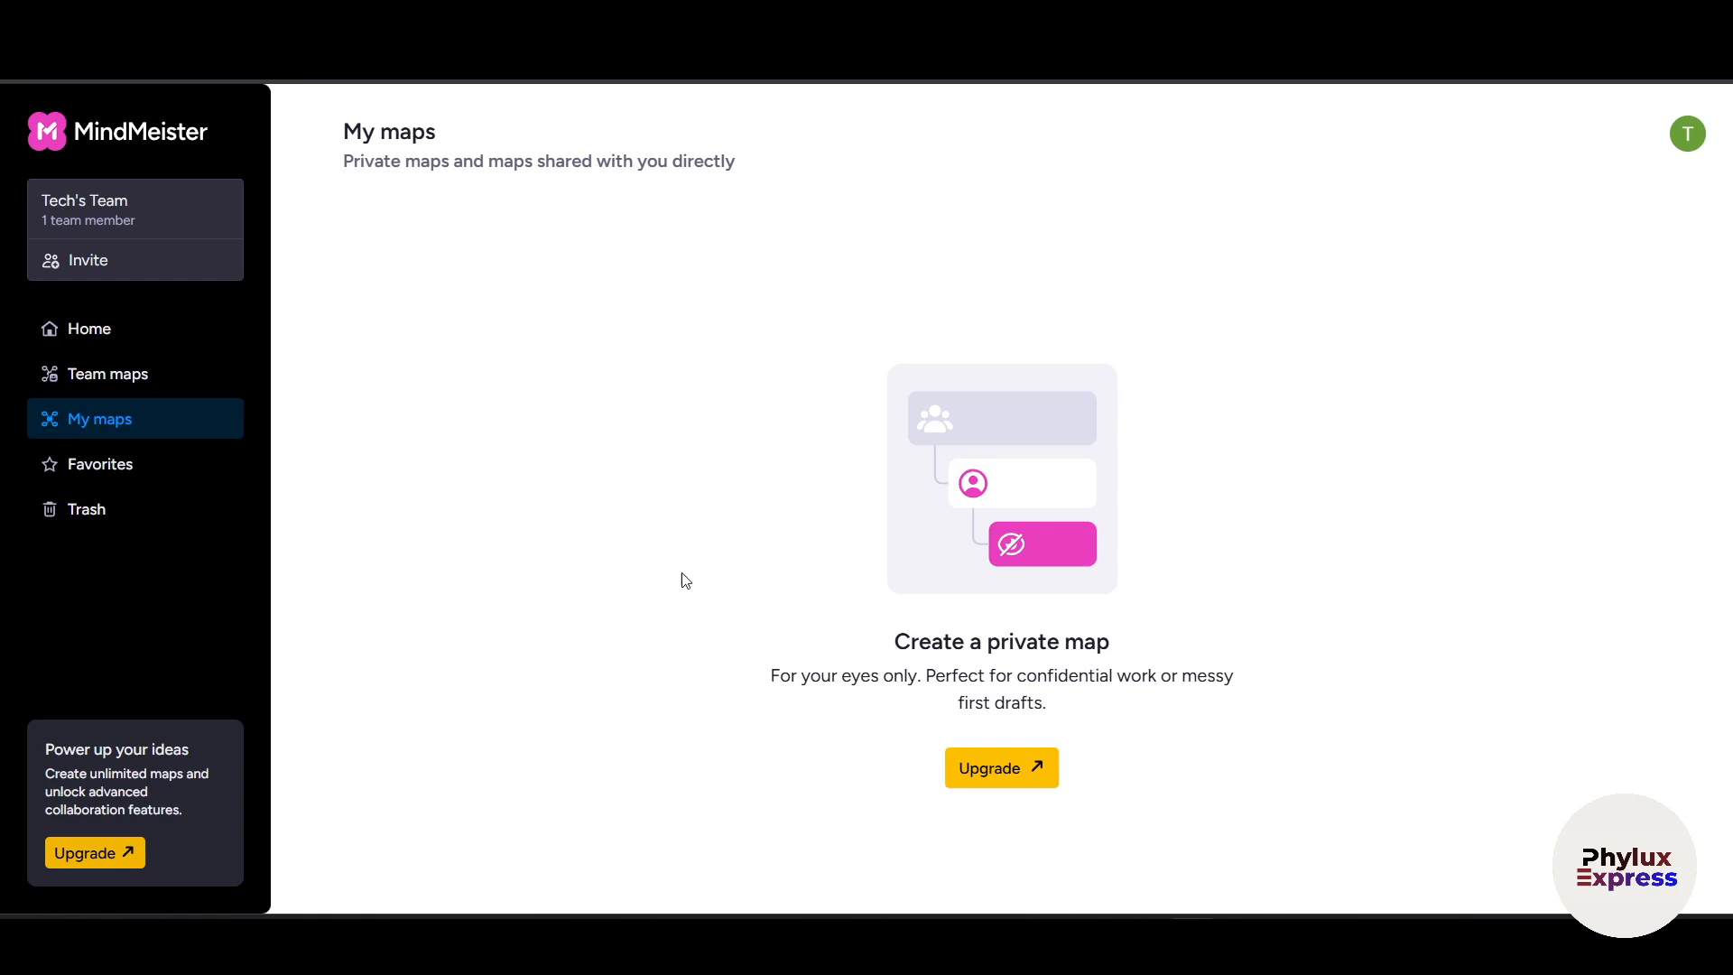
{"action": "left_click", "coordinate": [134, 465]}
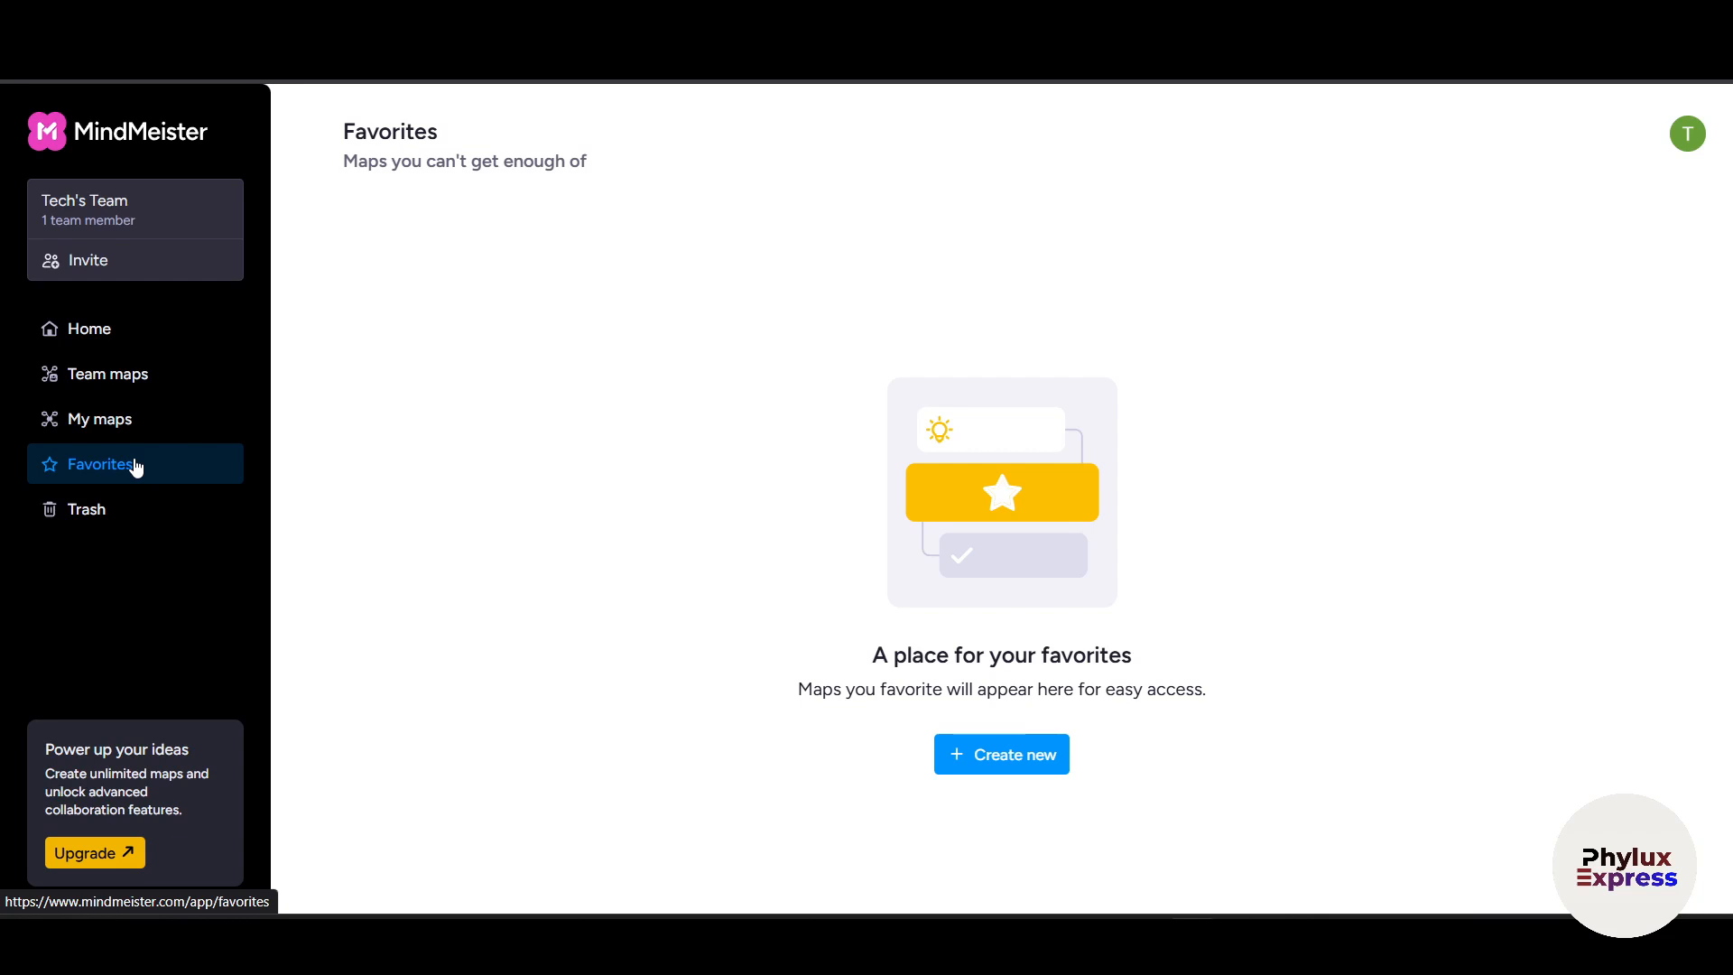
{"action": "left_click", "coordinate": [135, 465]}
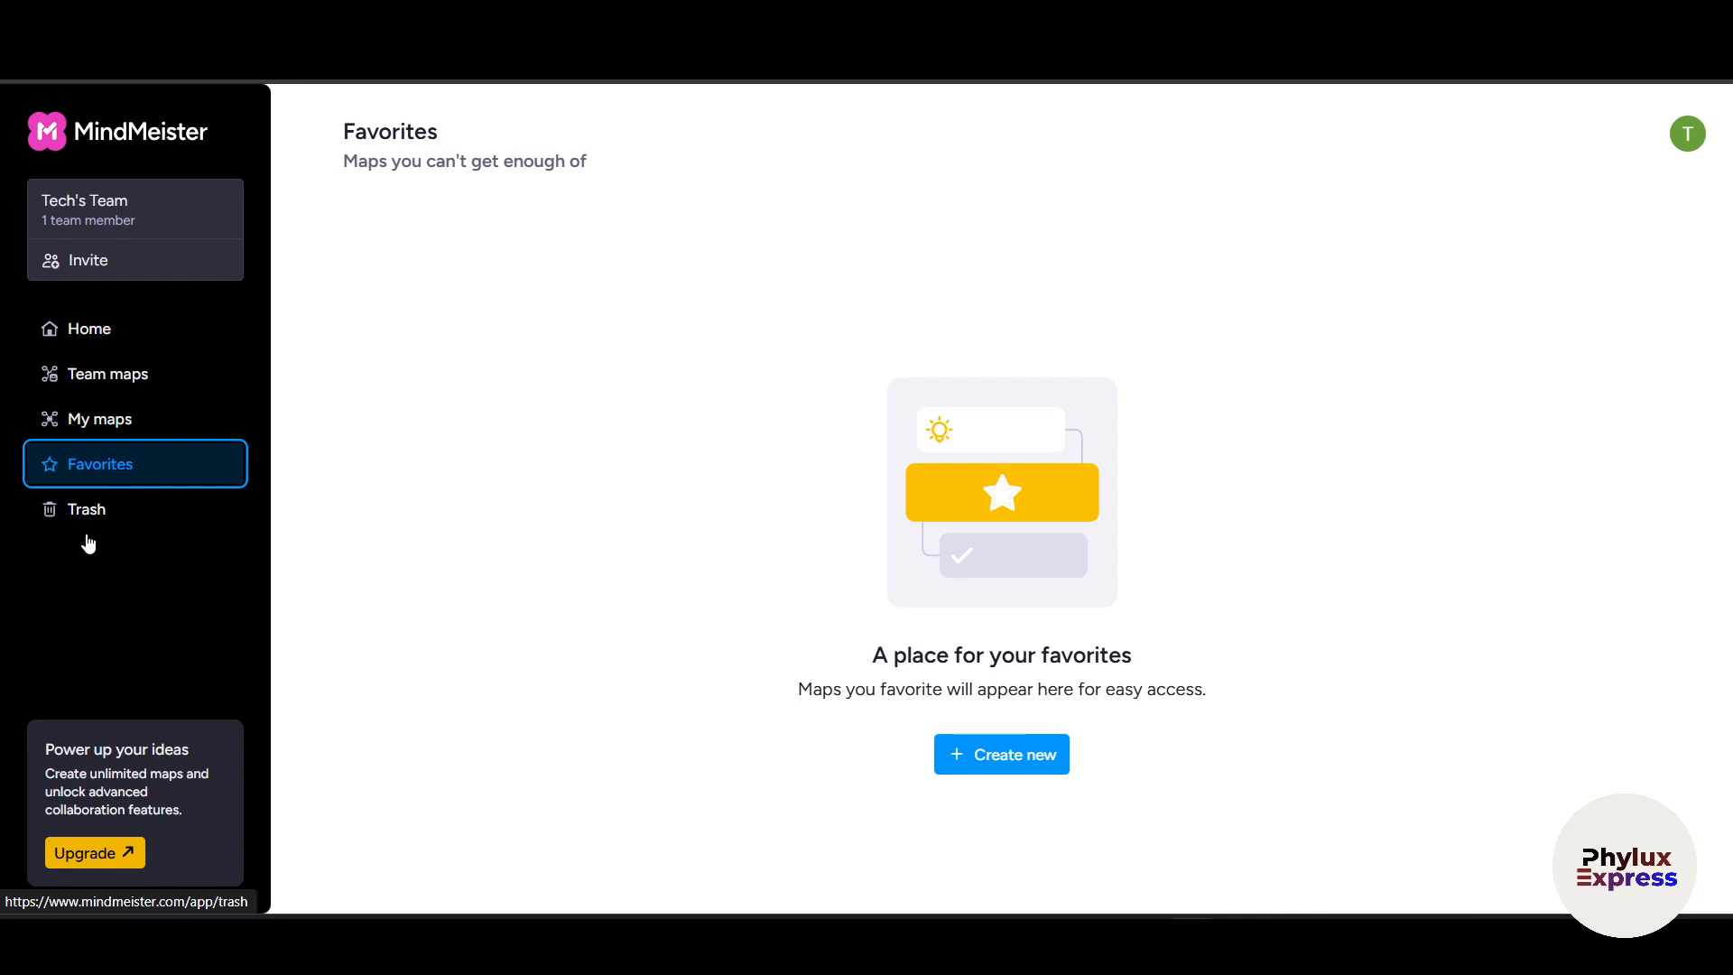
{"action": "left_click", "coordinate": [121, 505]}
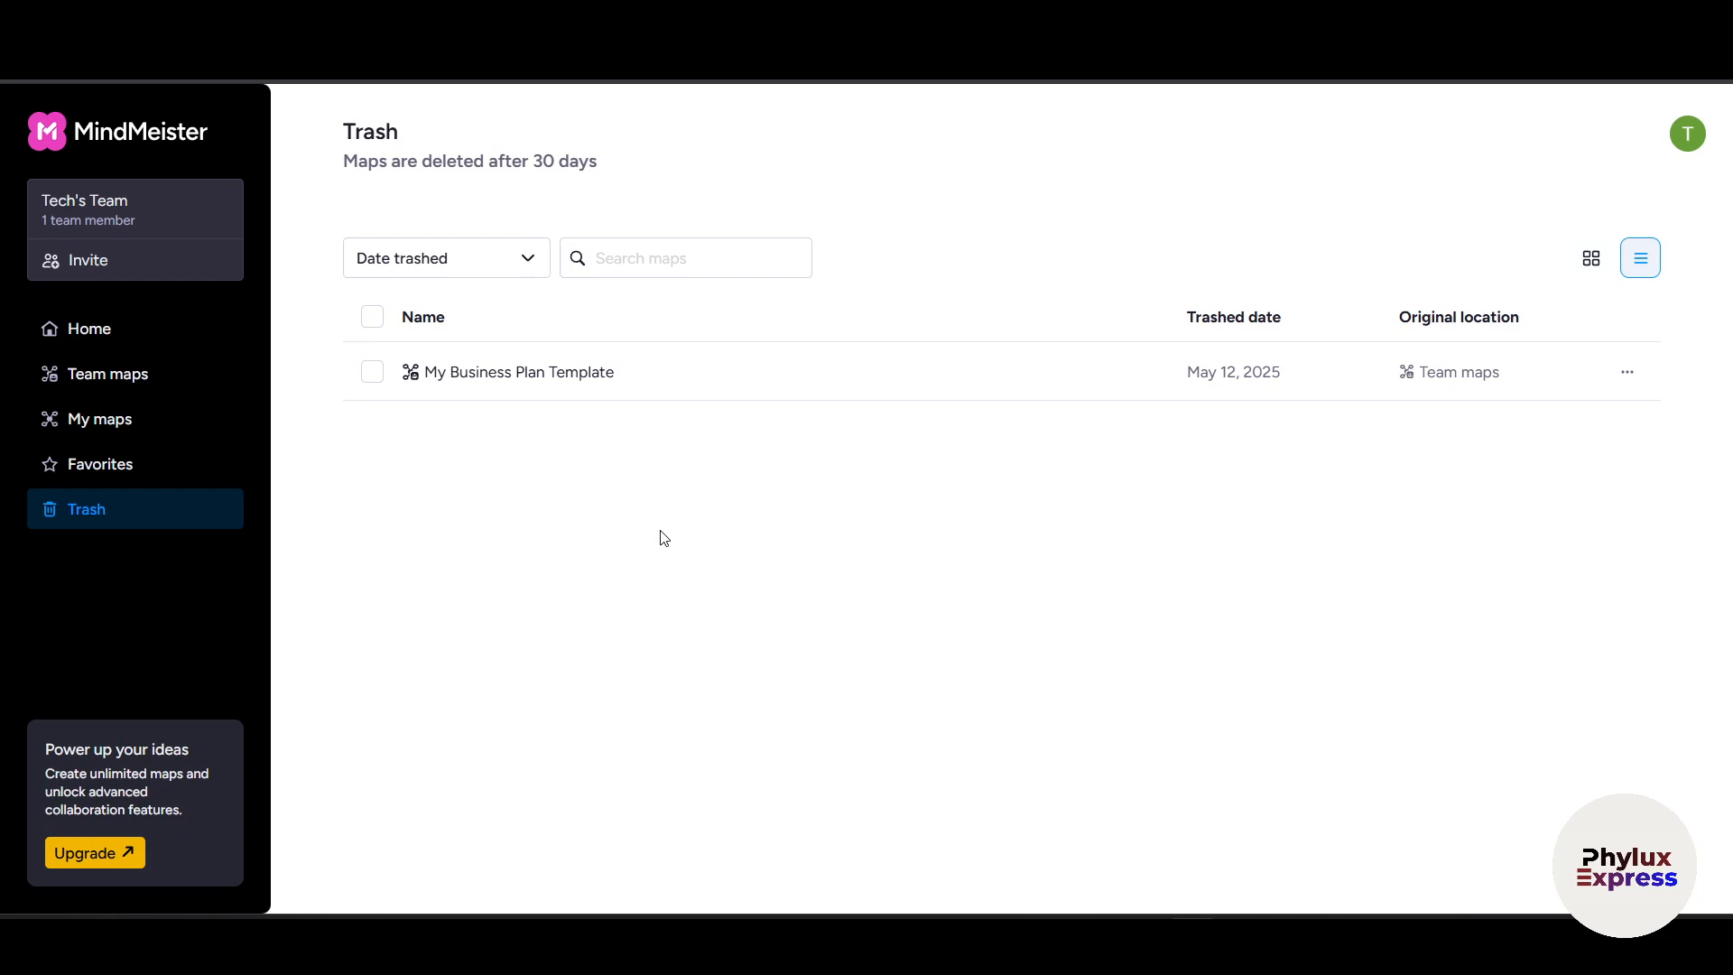
Step: View the actions available for the trashed My Business Plan Template map without applying any
{"action": "left_click", "coordinate": [1620, 381]}
{"action": "left_click", "coordinate": [723, 484]}
{"action": "left_click", "coordinate": [1625, 374]}
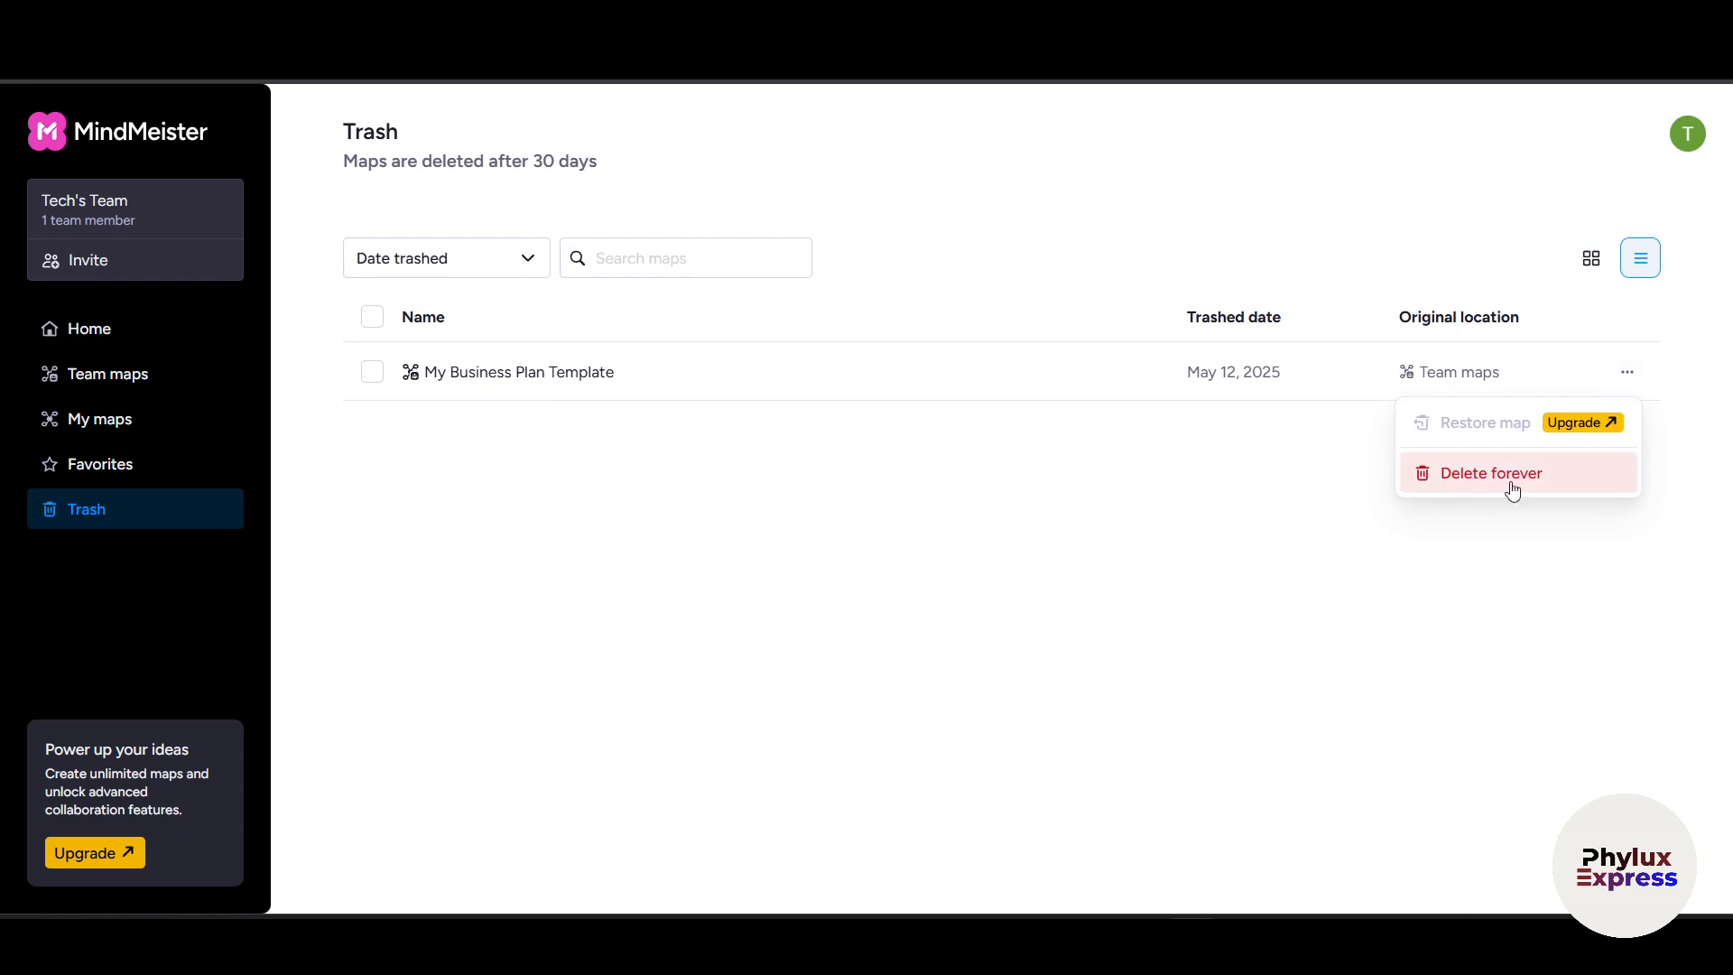
{"action": "left_click", "coordinate": [1384, 513]}
Step: Return to the home page and create a new blank map
{"action": "left_click", "coordinate": [100, 338]}
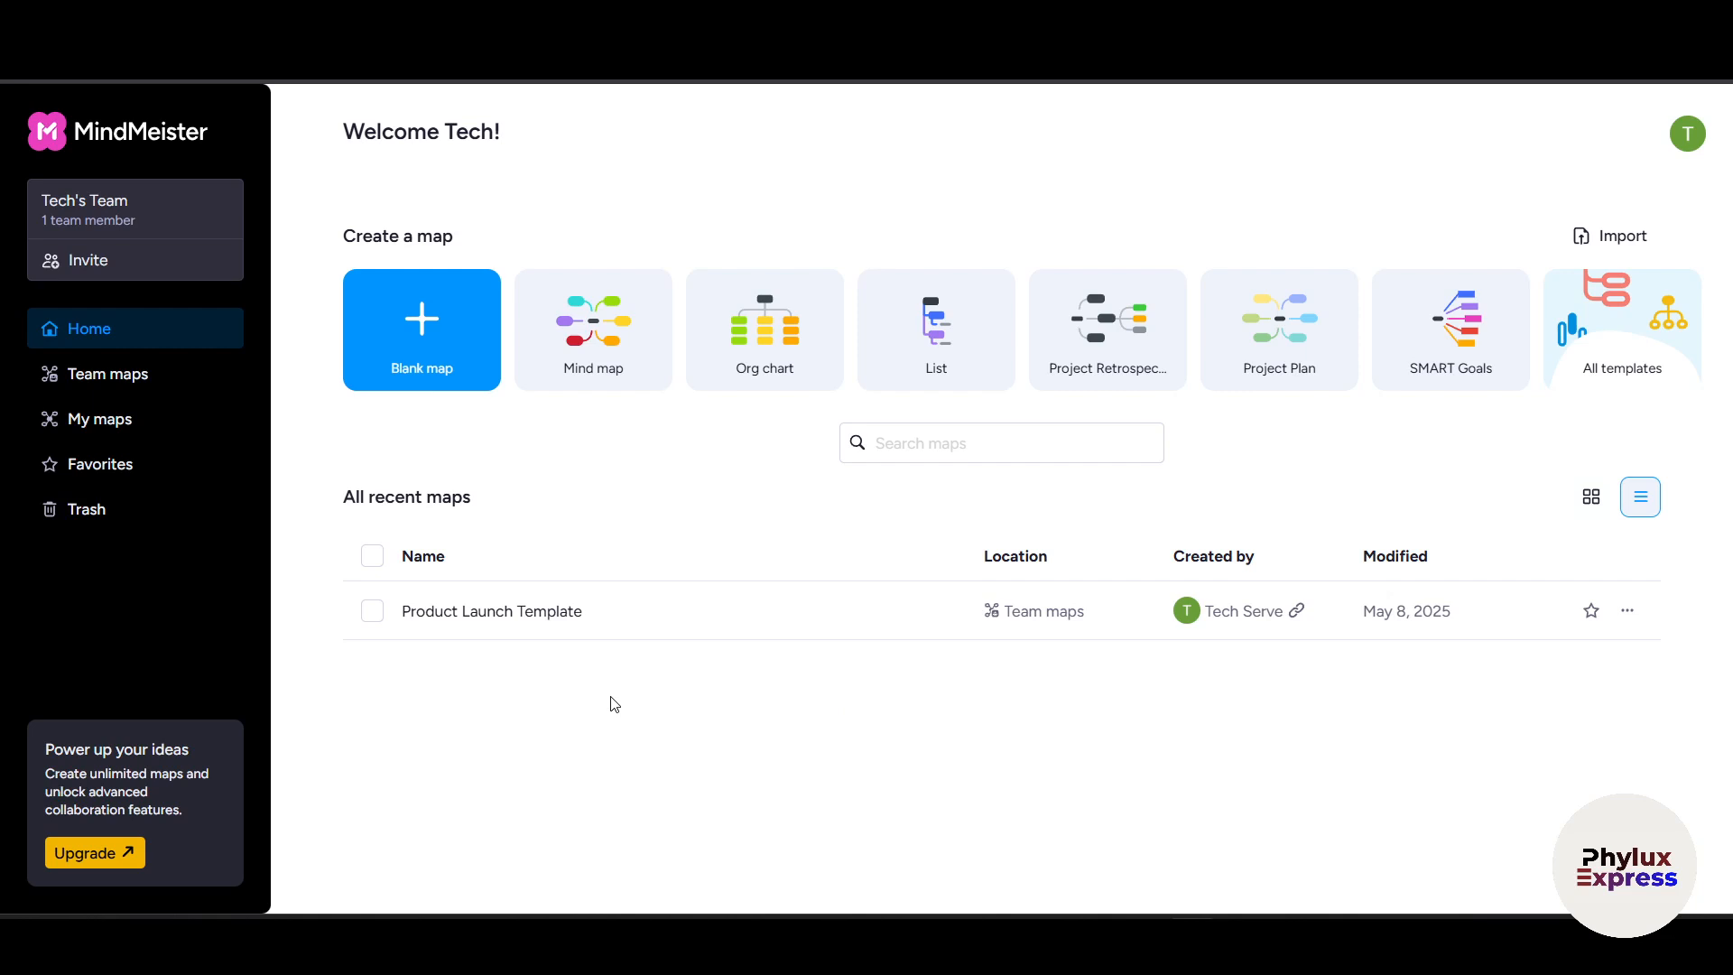
{"action": "left_click", "coordinate": [422, 329]}
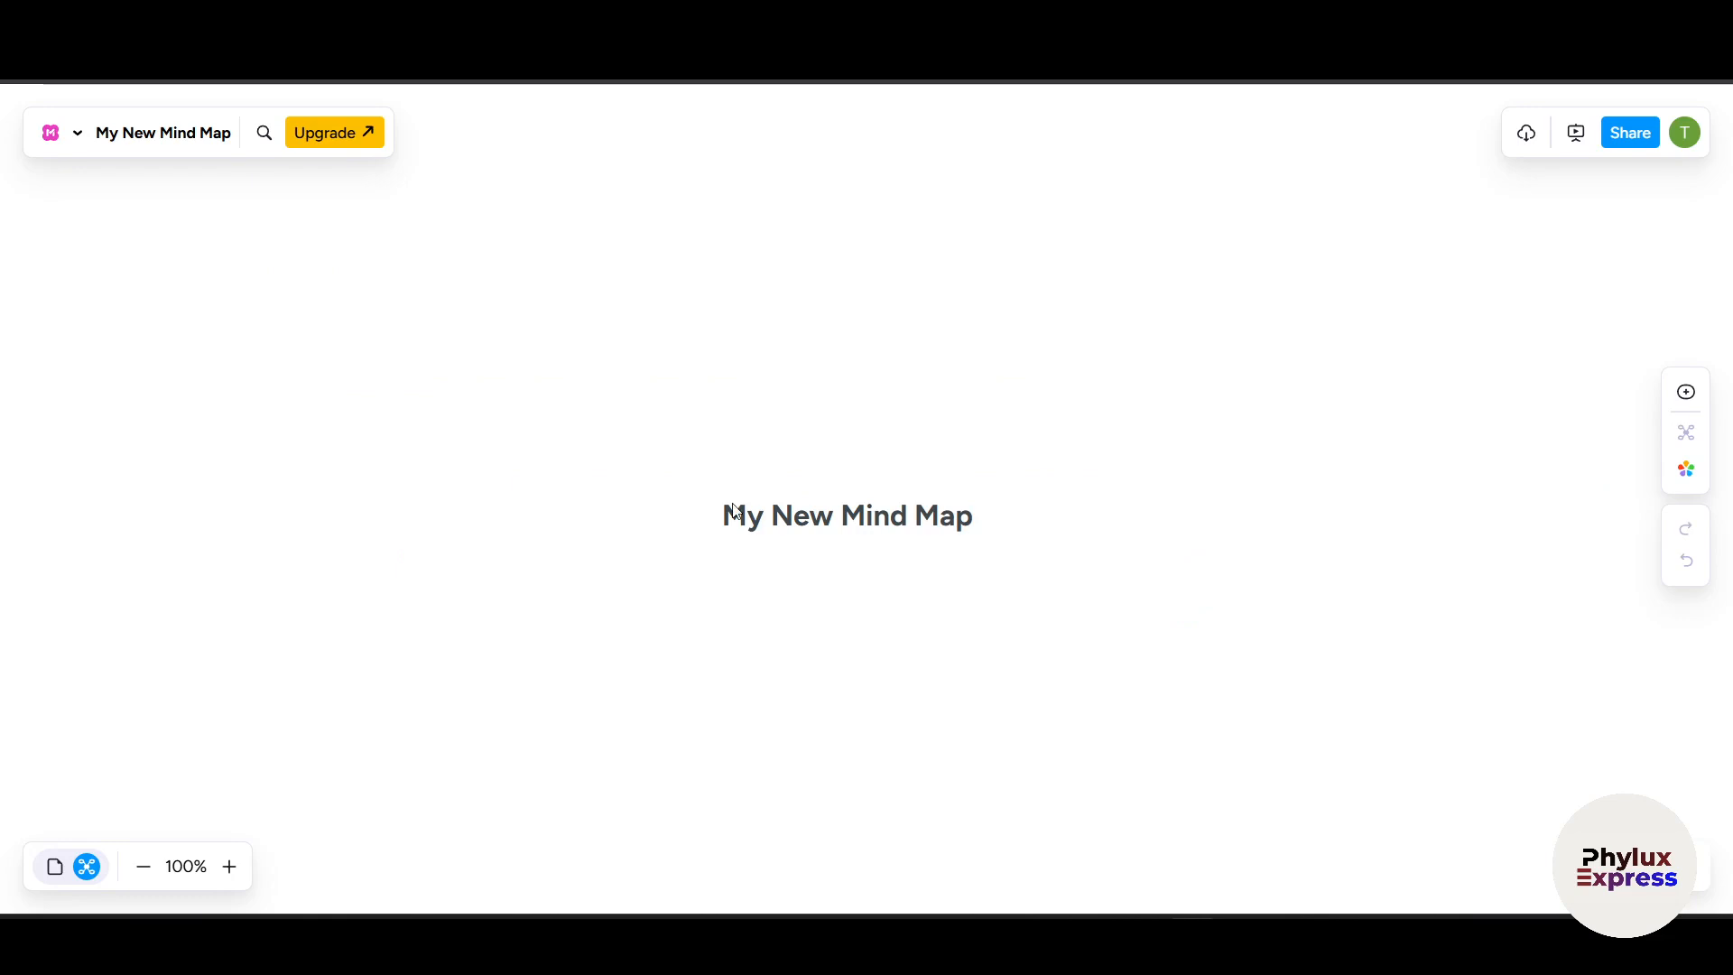
Step: Replace the central topic's text with "maker idea"
{"action": "left_click", "coordinate": [856, 522]}
{"action": "double_click", "coordinate": [865, 531]}
{"action": "key", "text": "ctrl+a"}
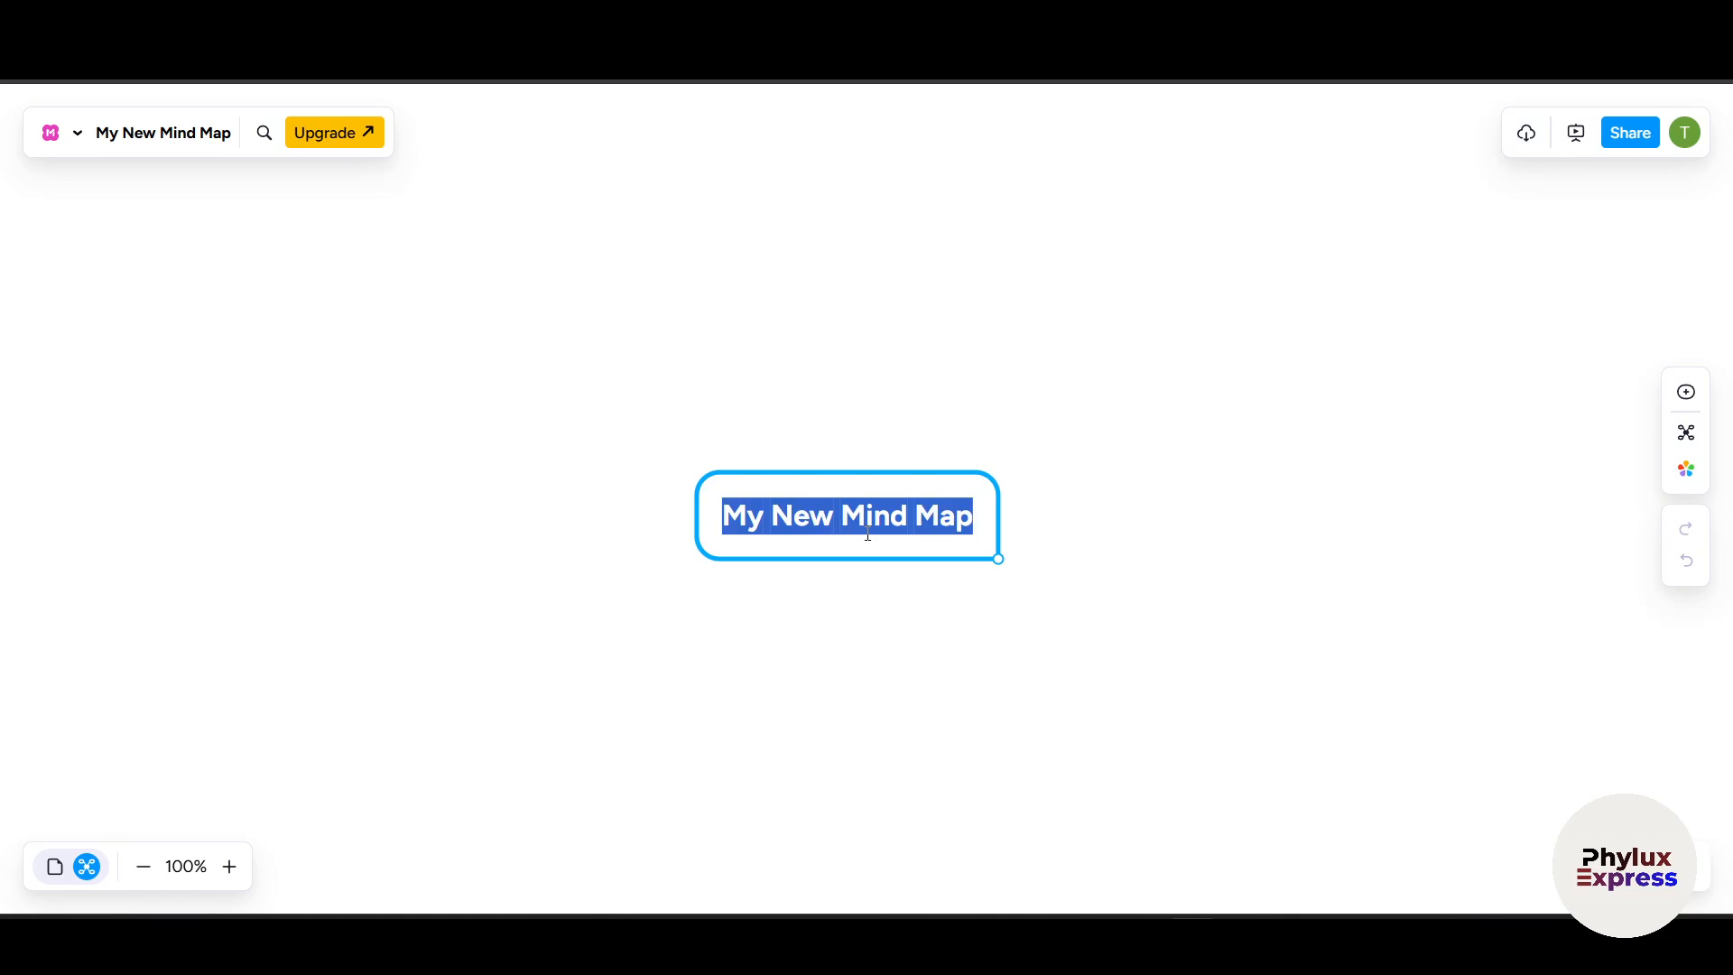
{"action": "key", "text": "BackSpace"}
{"action": "type", "text": "maker idea"}
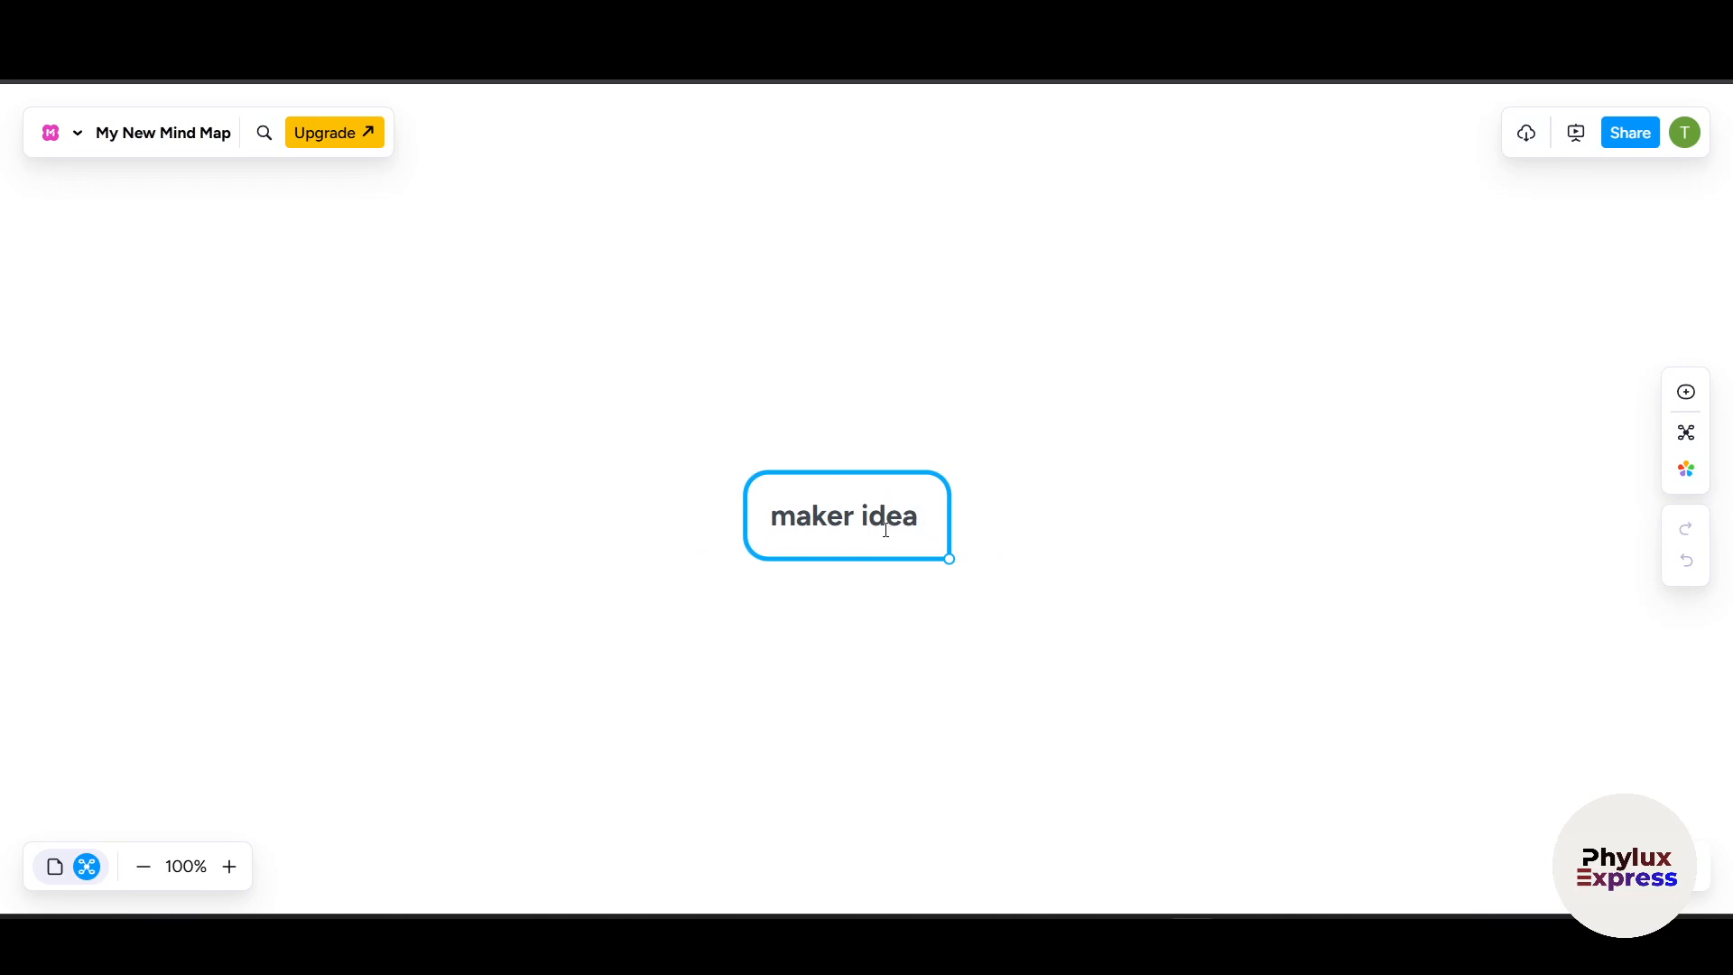
{"action": "left_click", "coordinate": [927, 681]}
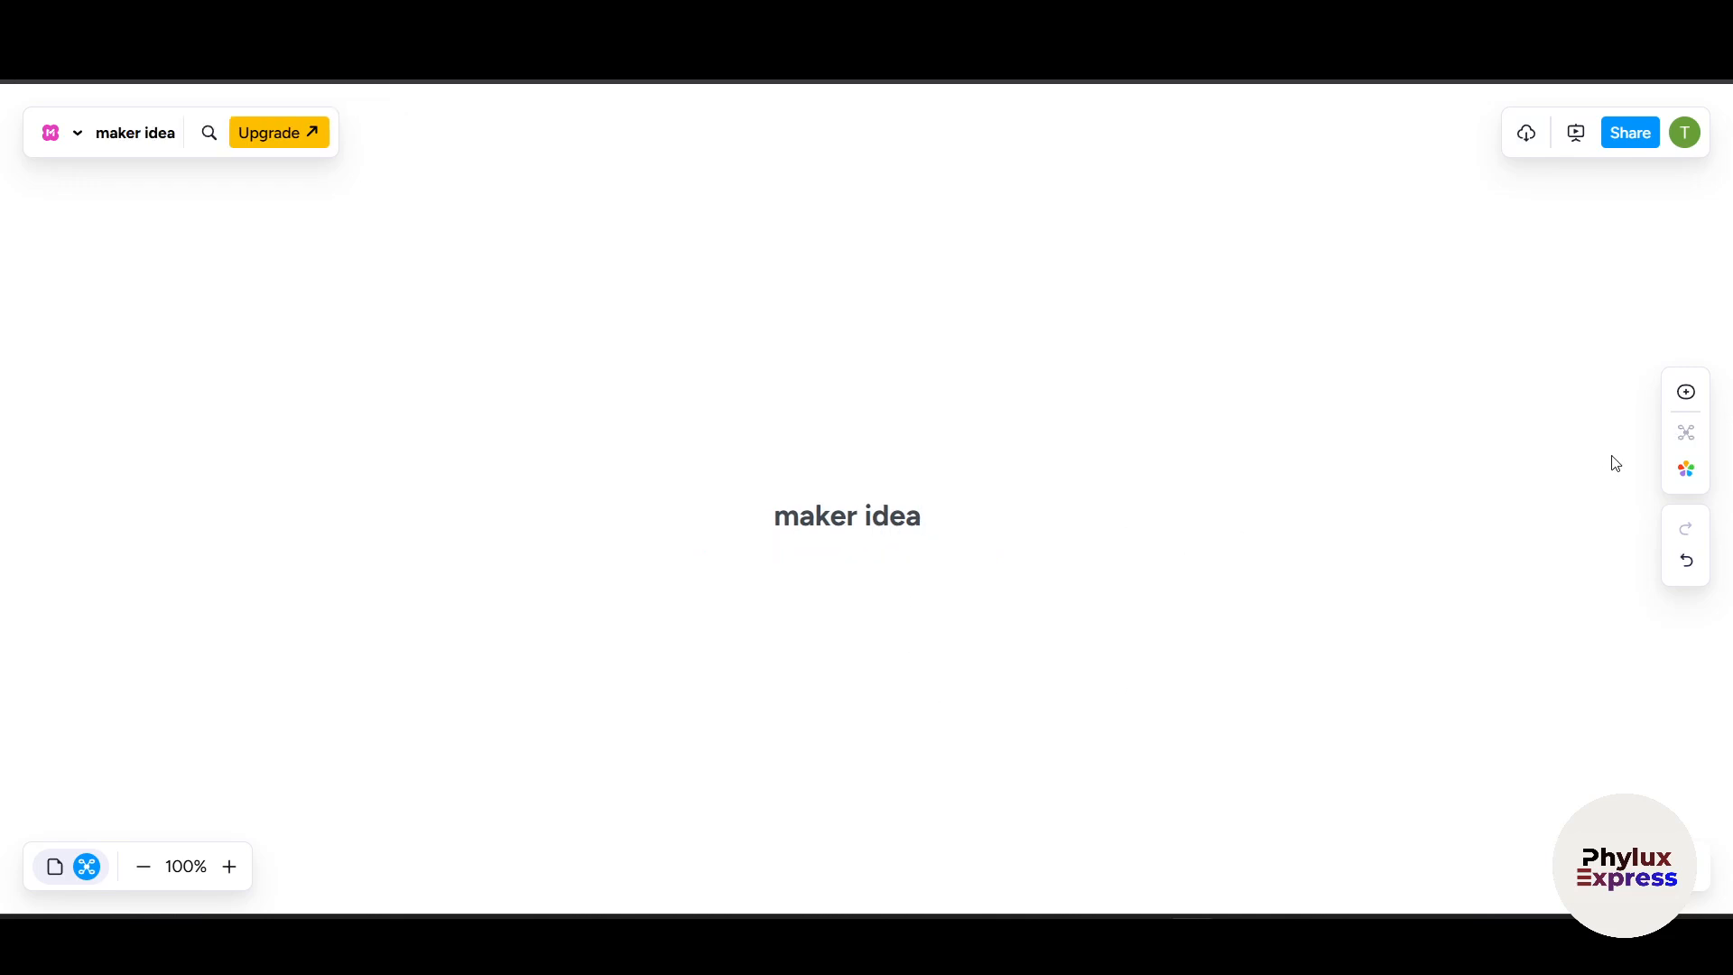
{"action": "left_click", "coordinate": [1681, 397]}
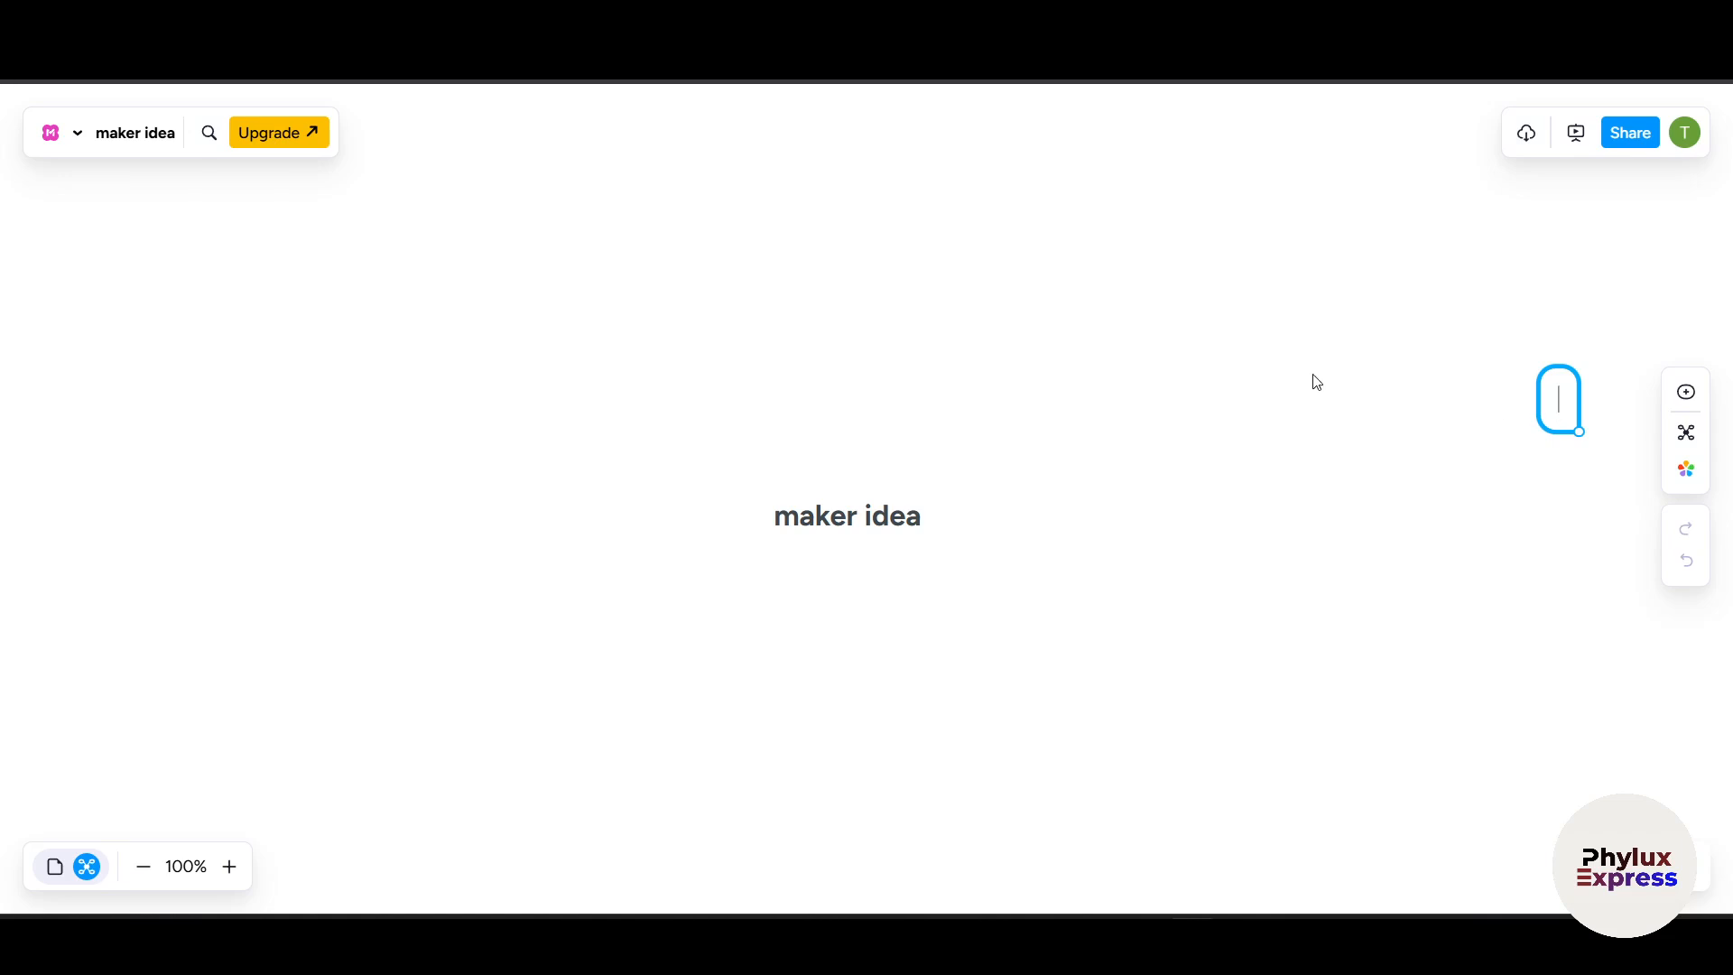
{"action": "left_click", "coordinate": [1611, 443]}
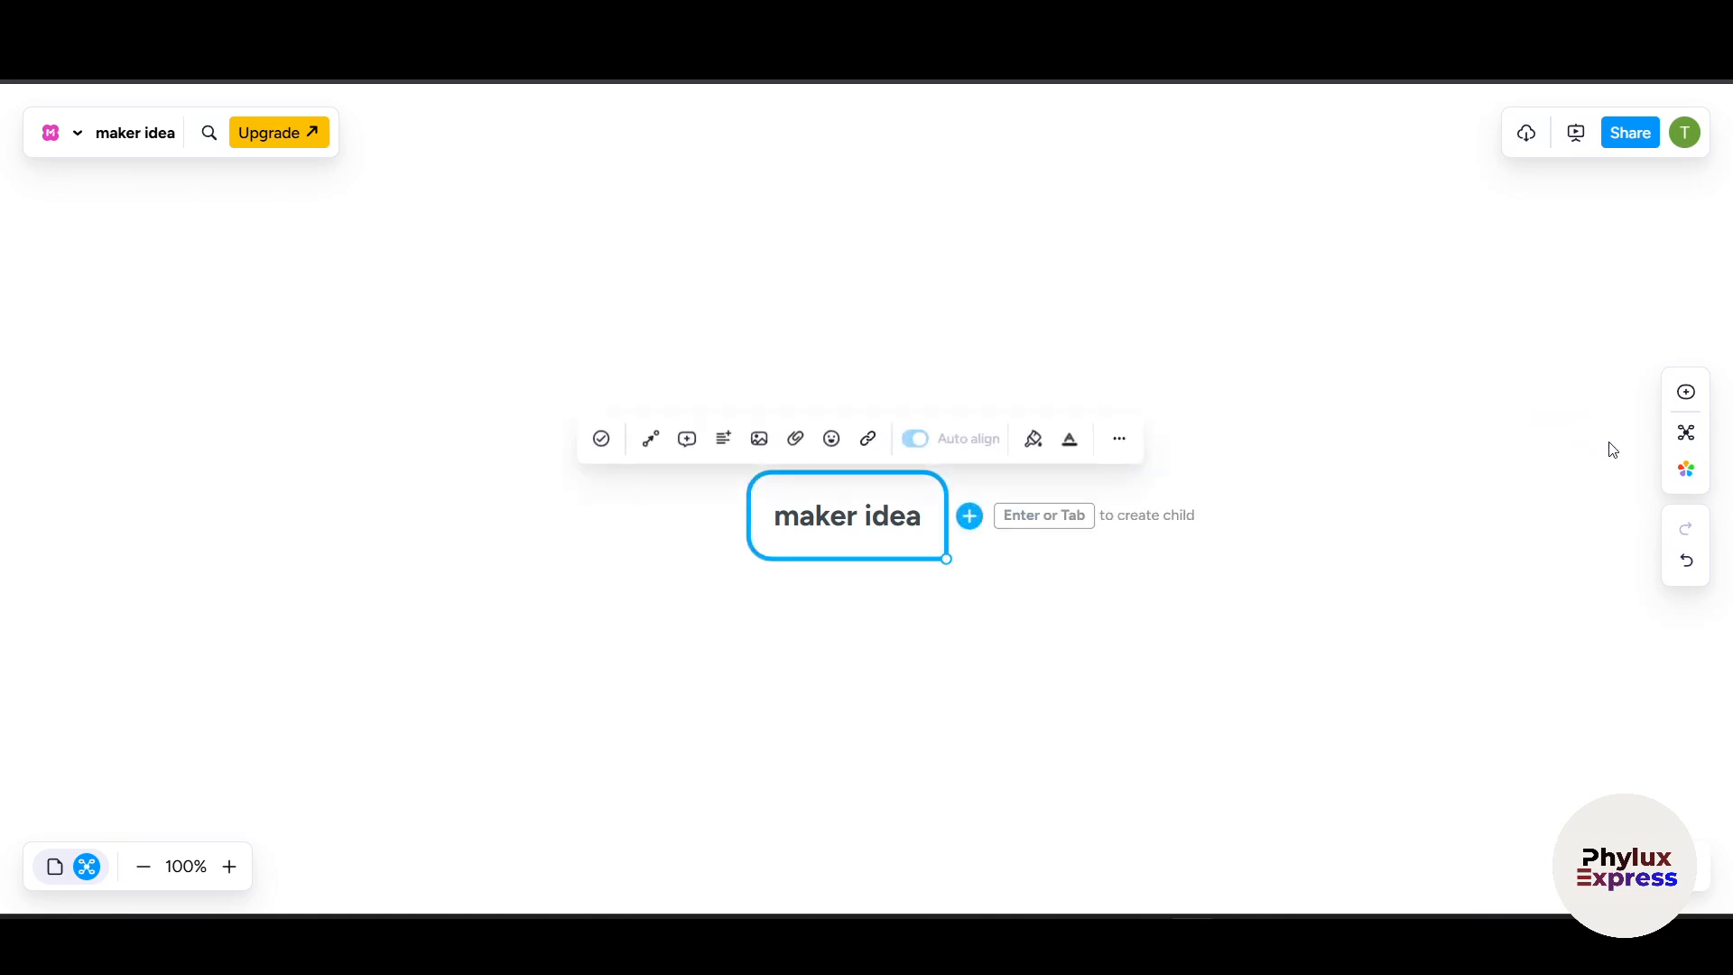
{"action": "left_click", "coordinate": [1030, 535]}
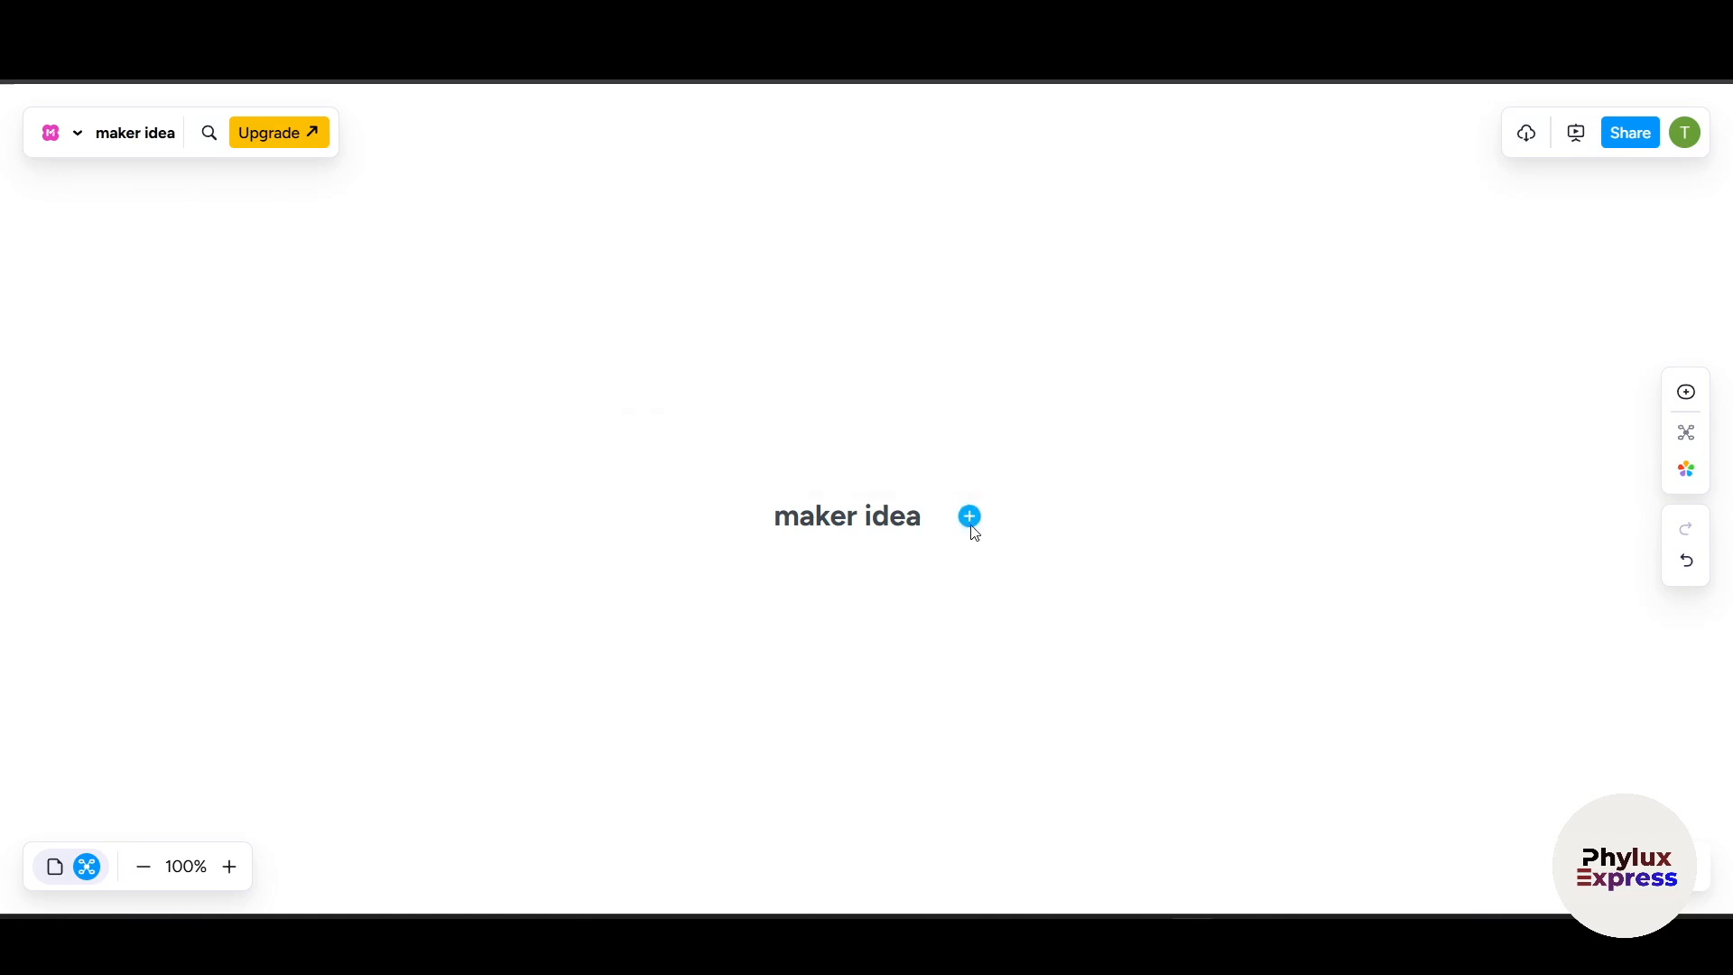
{"action": "left_click", "coordinate": [835, 509]}
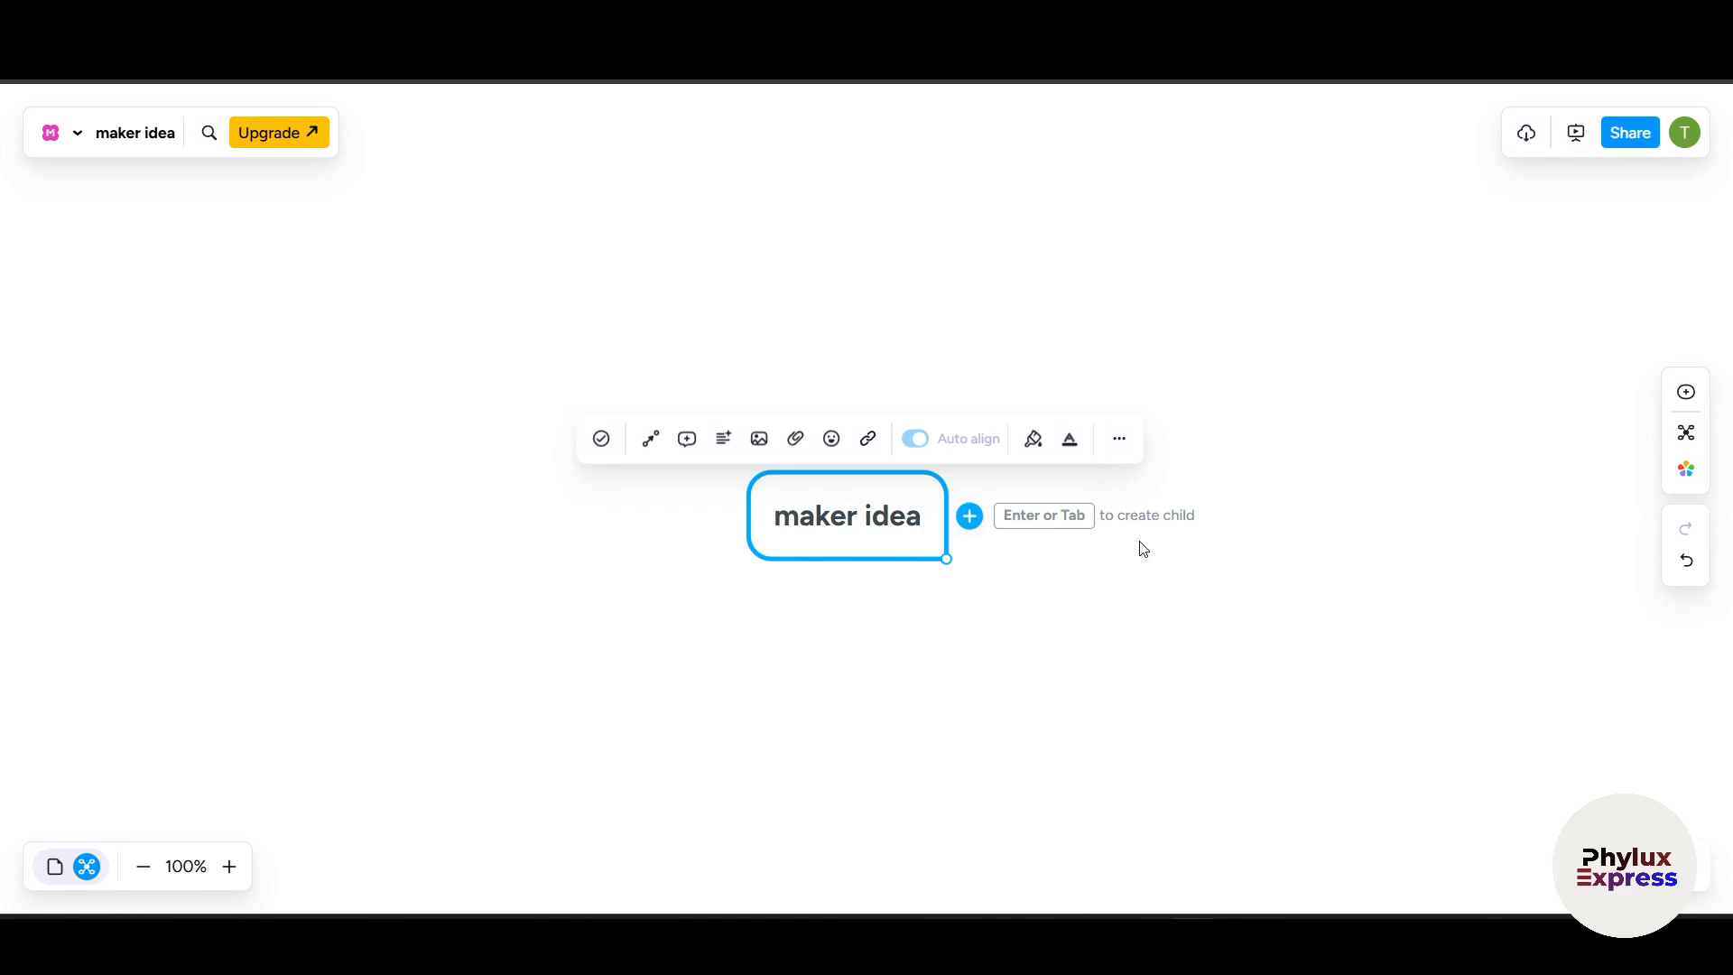
{"action": "key", "text": "Tab"}
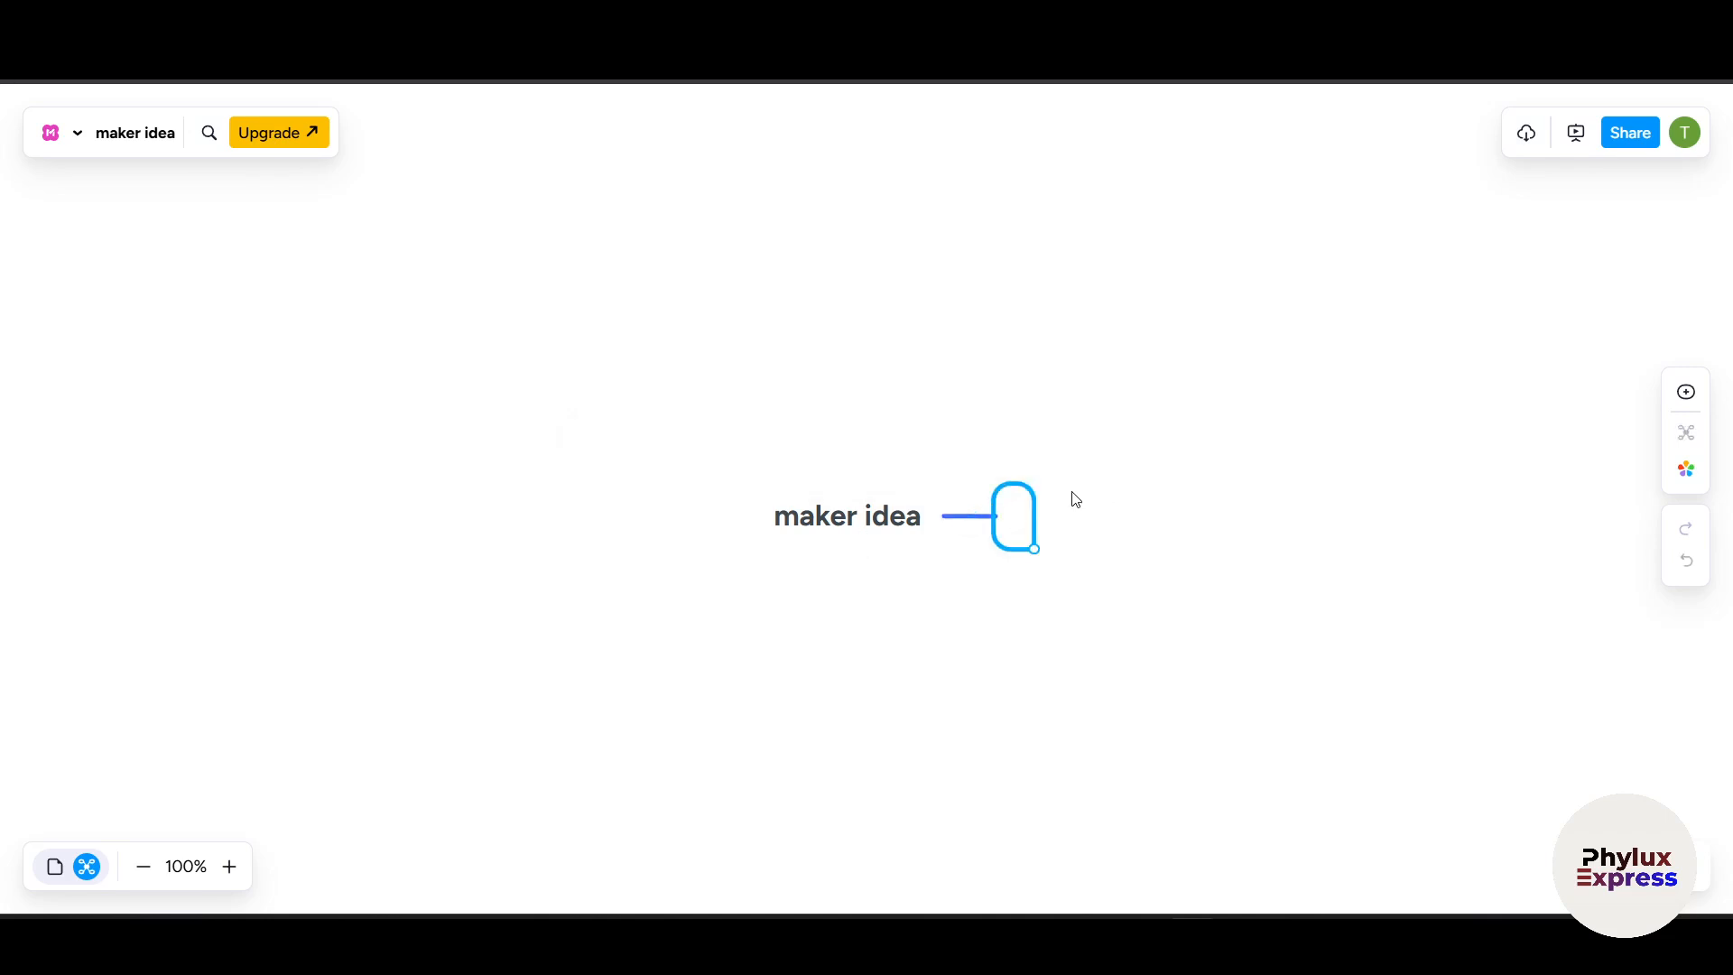
{"action": "left_click", "coordinate": [1087, 552]}
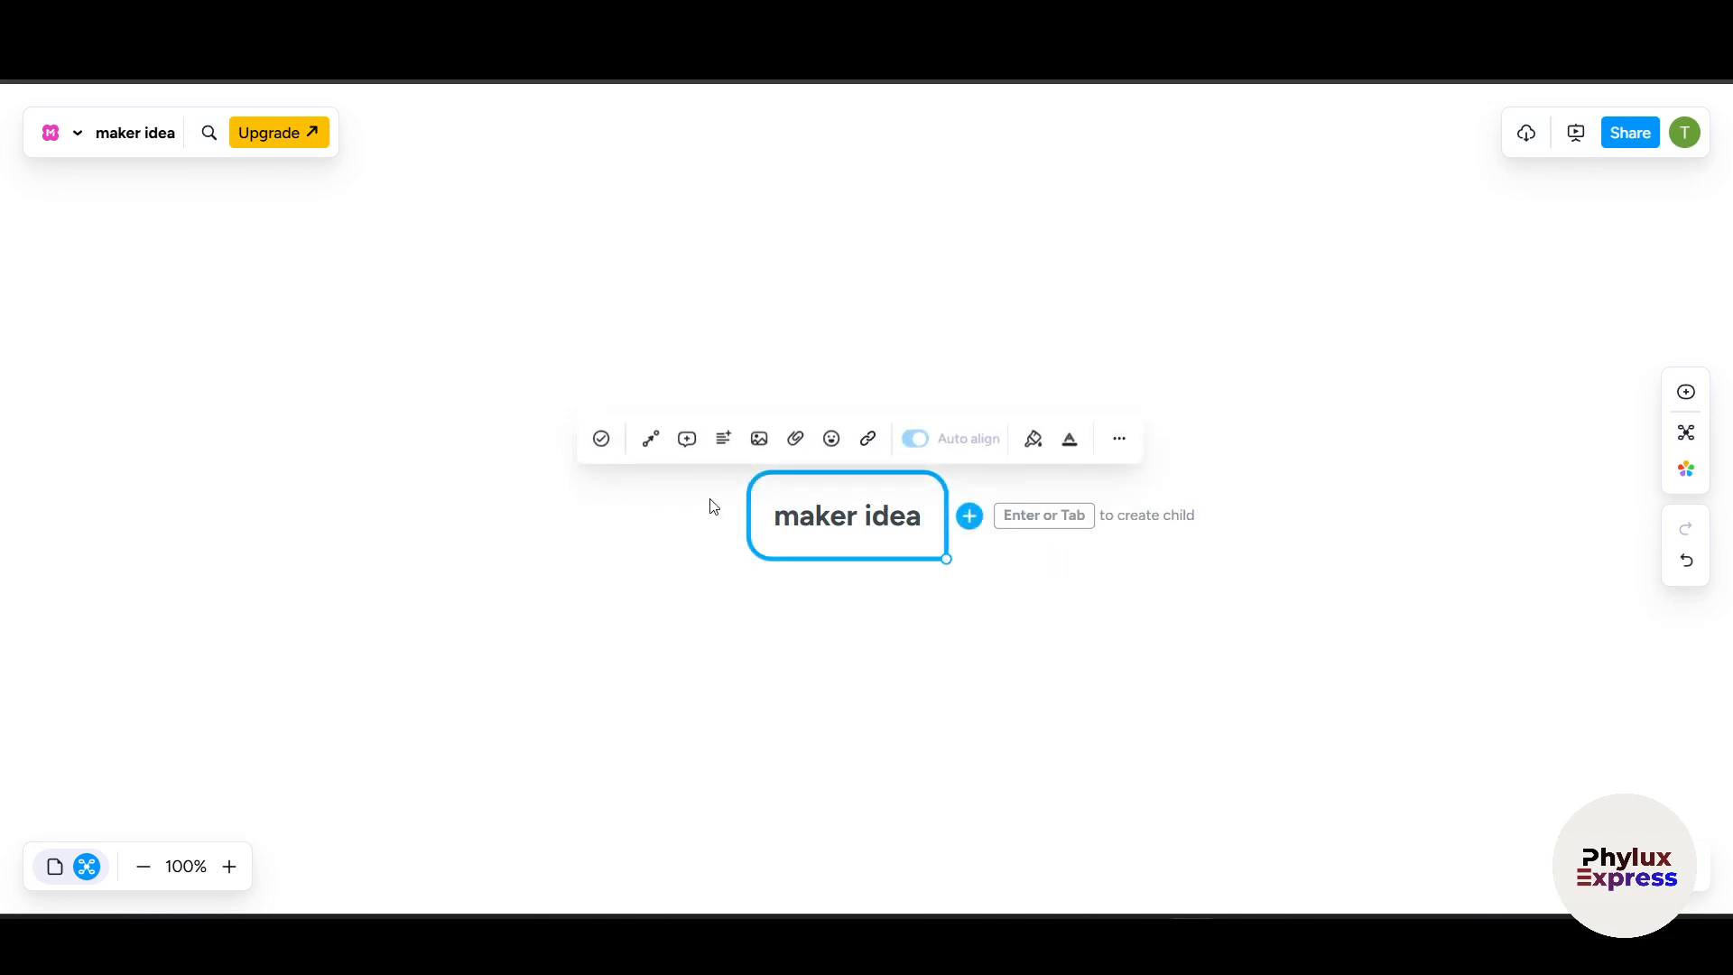
{"action": "left_click", "coordinate": [1285, 537]}
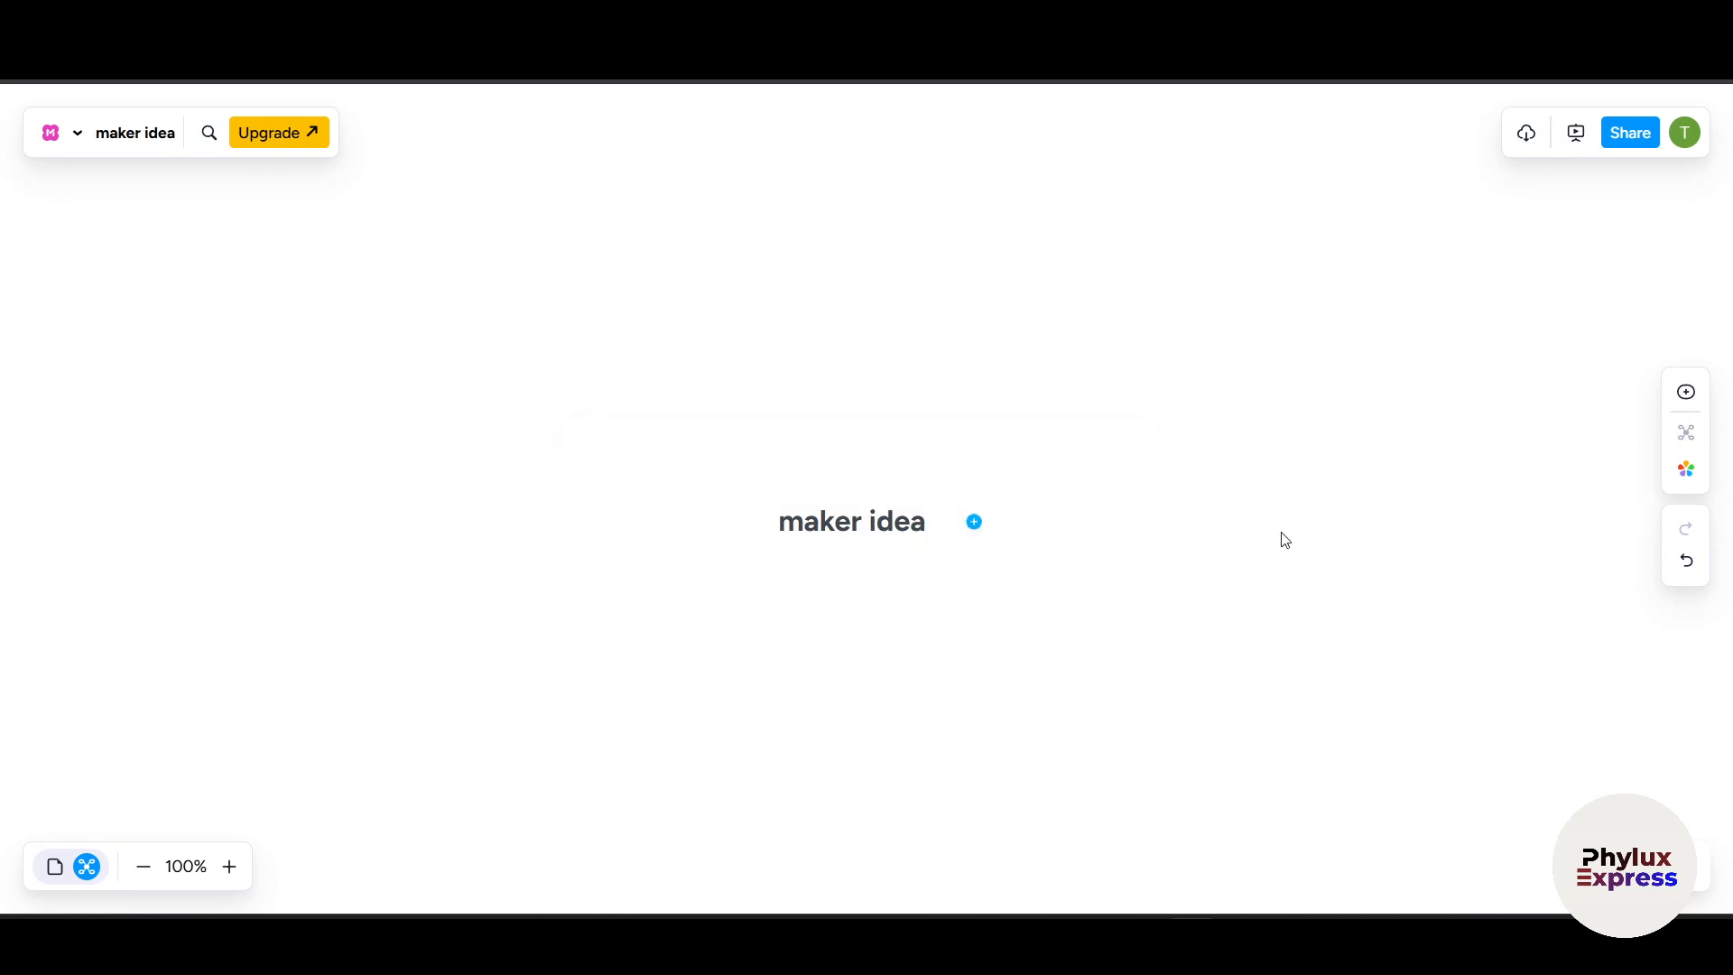
Step: Rename the central topic as "You tube plane"
{"action": "scroll", "coordinate": [1039, 441], "scroll_direction": "down", "scroll_amount": 1}
{"action": "scroll", "coordinate": [980, 472], "scroll_direction": "up", "scroll_amount": 2}
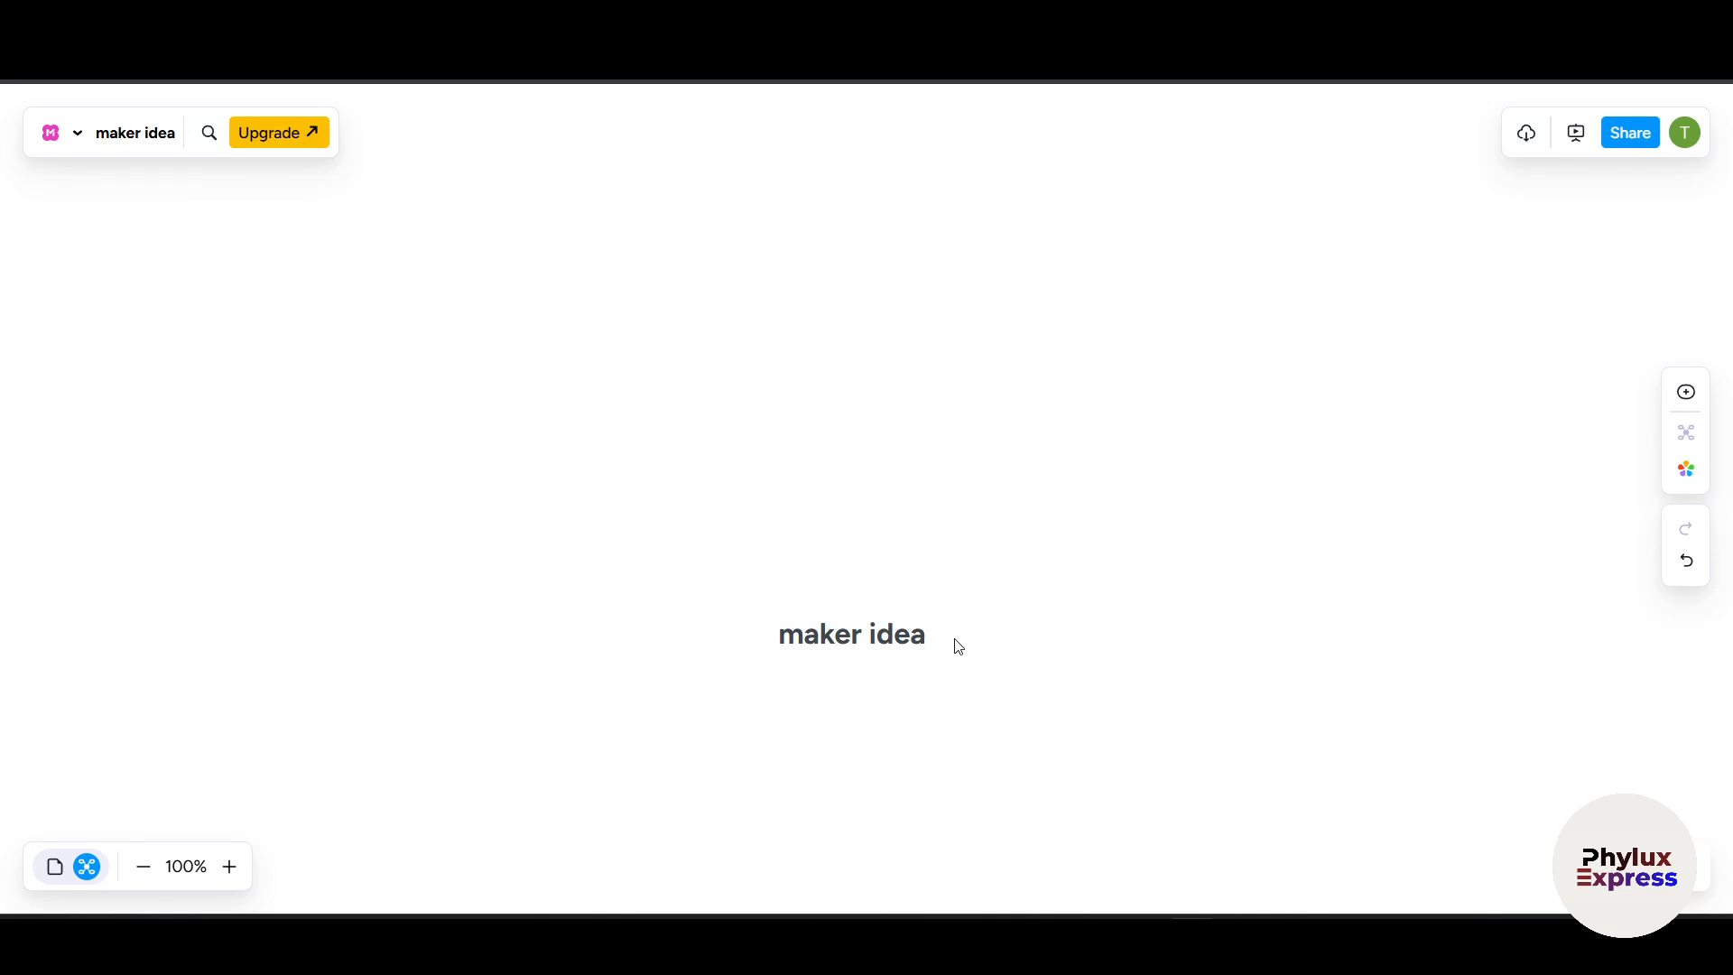
{"action": "double_click", "coordinate": [821, 627]}
{"action": "key", "text": "BackSpace"}
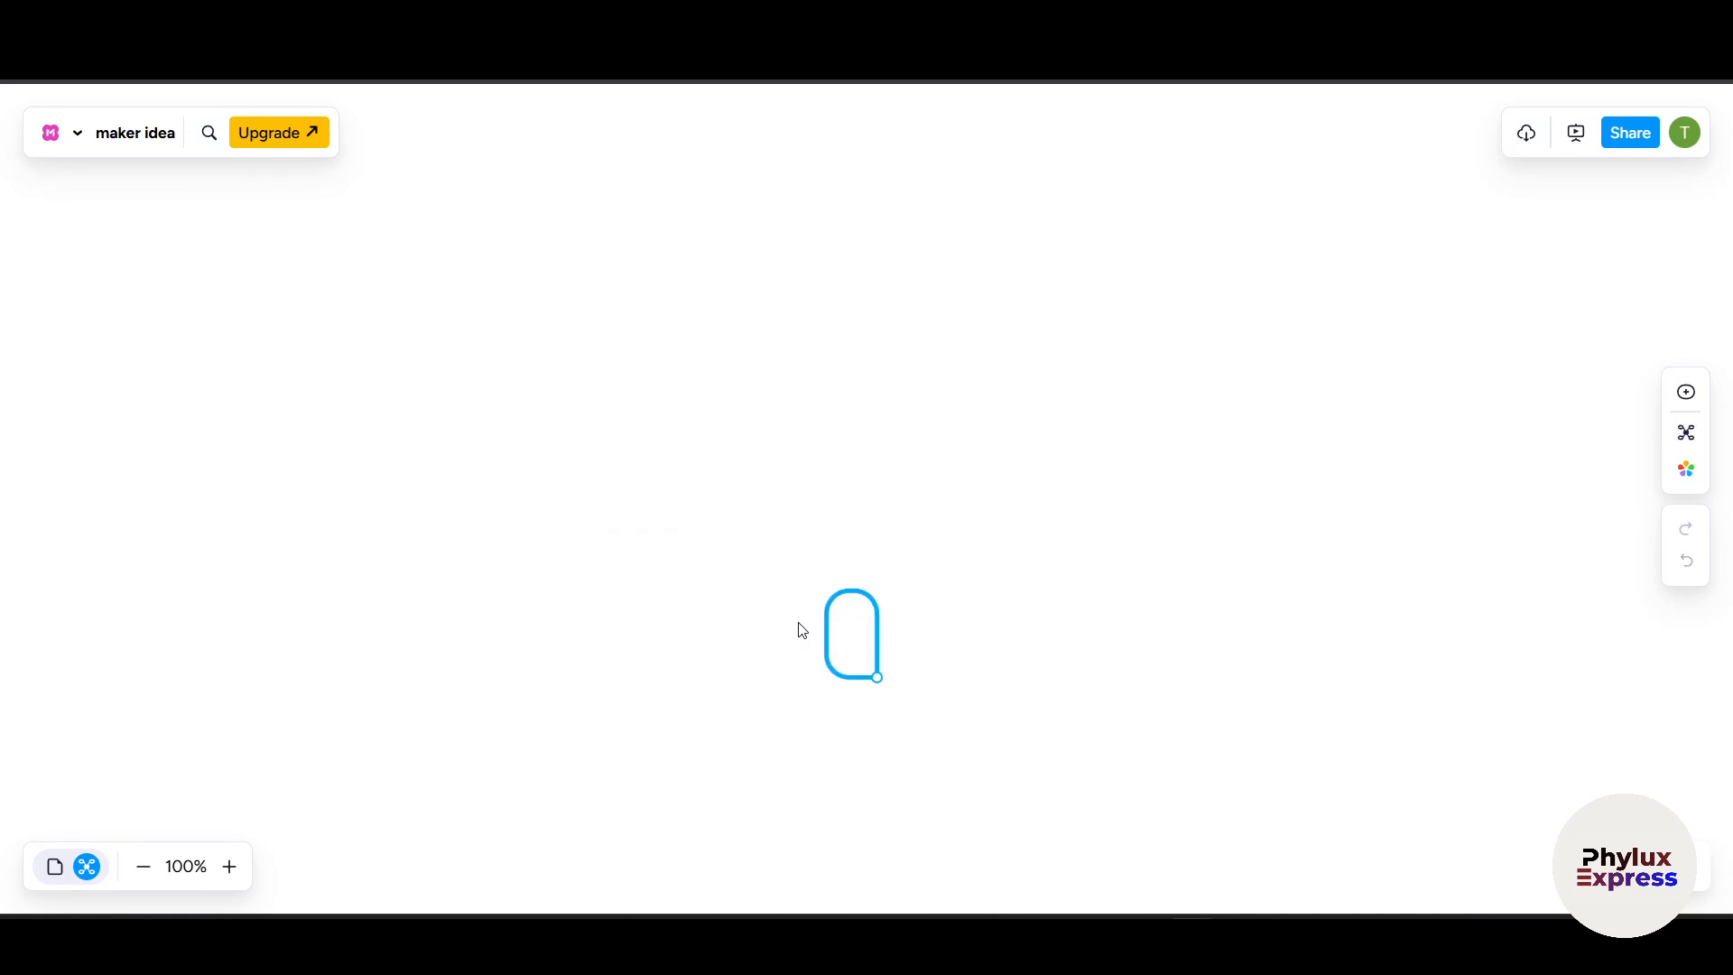
{"action": "type", "text": "You tube plane"}
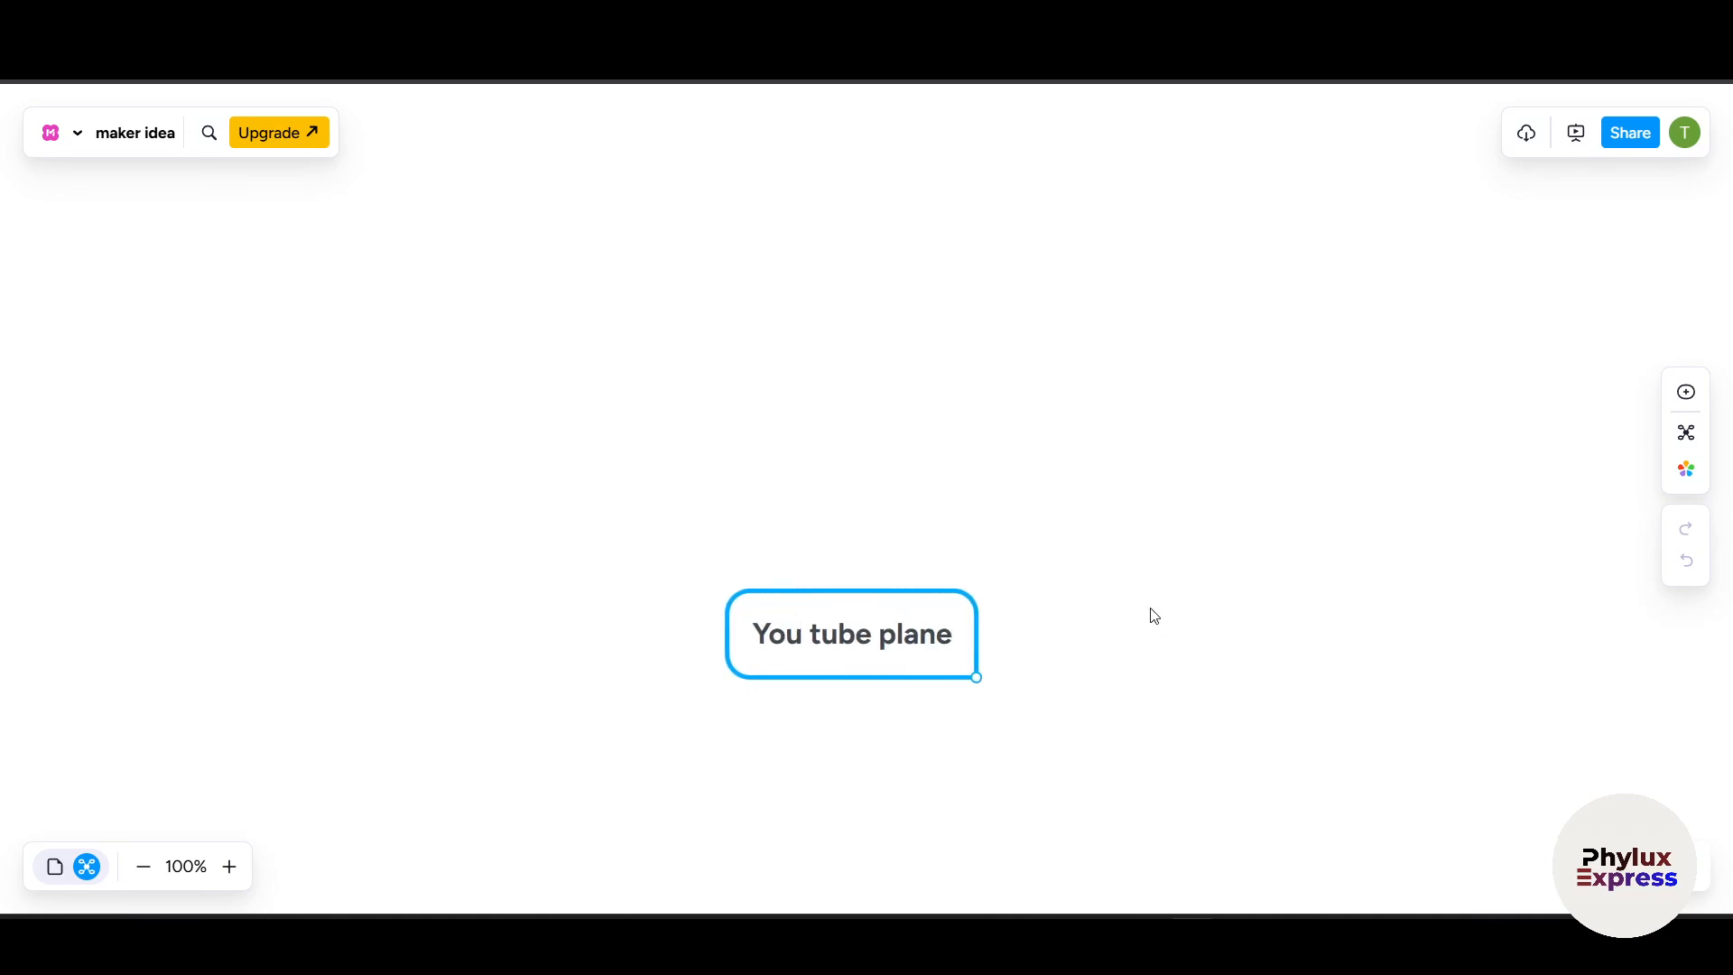
{"action": "left_click", "coordinate": [1058, 606]}
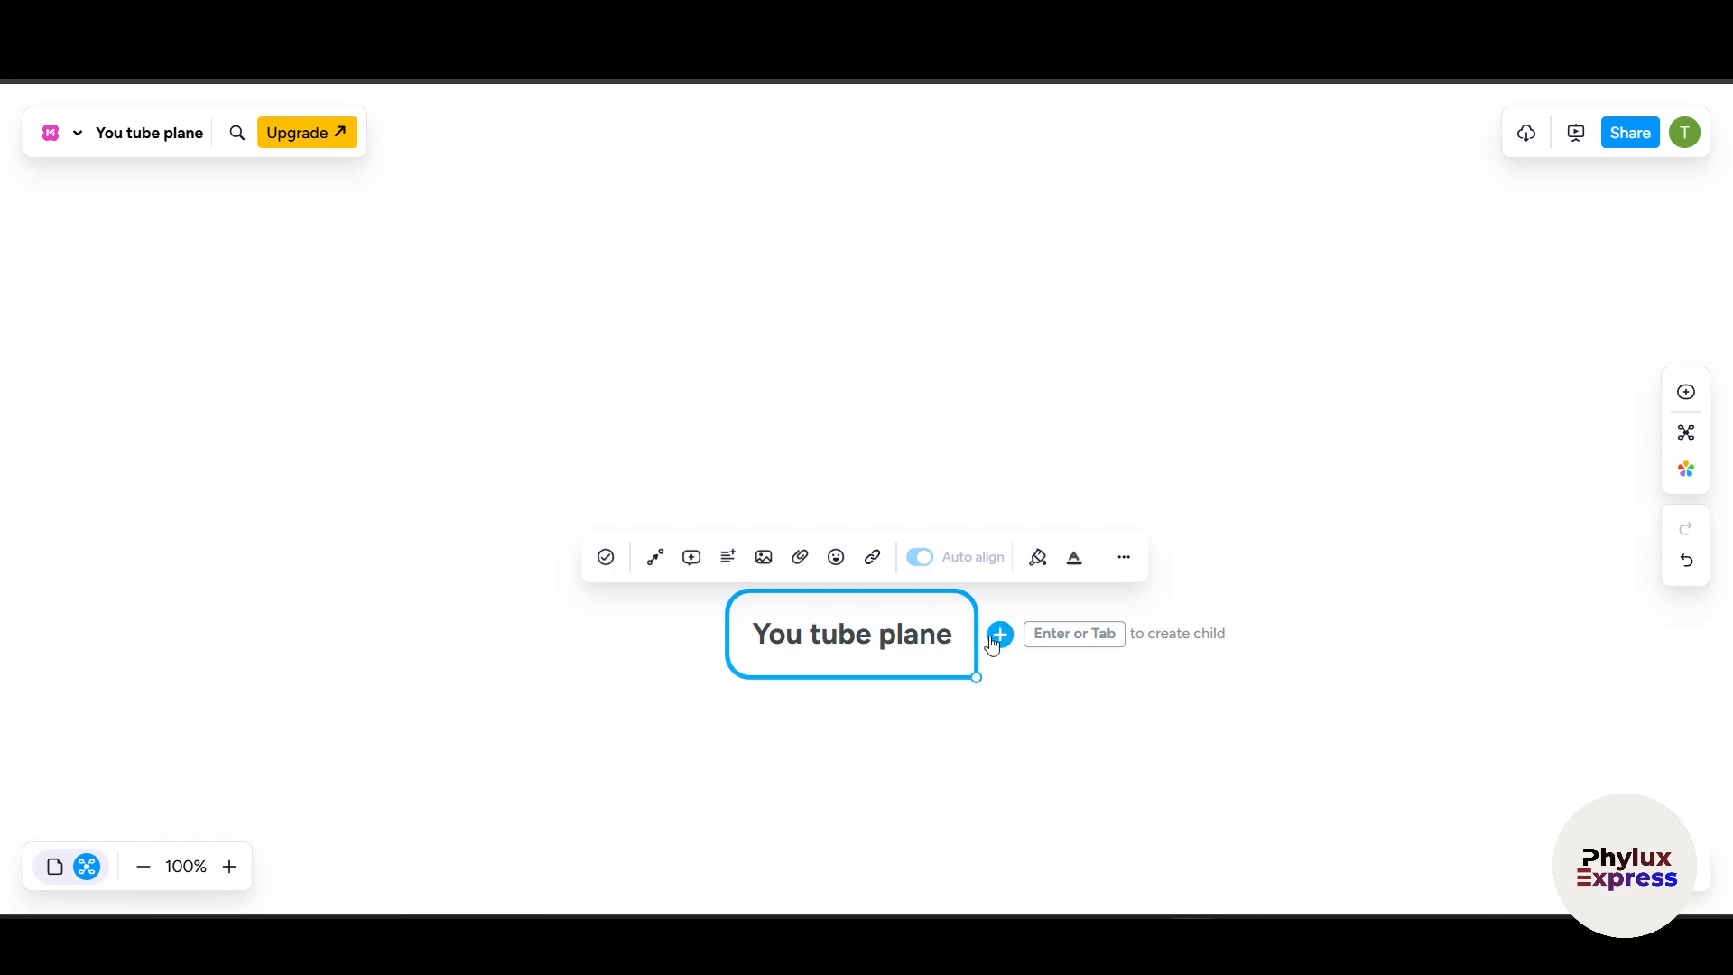
Step: Add a child topic "video upload" to the central topic
{"action": "left_click", "coordinate": [1007, 640]}
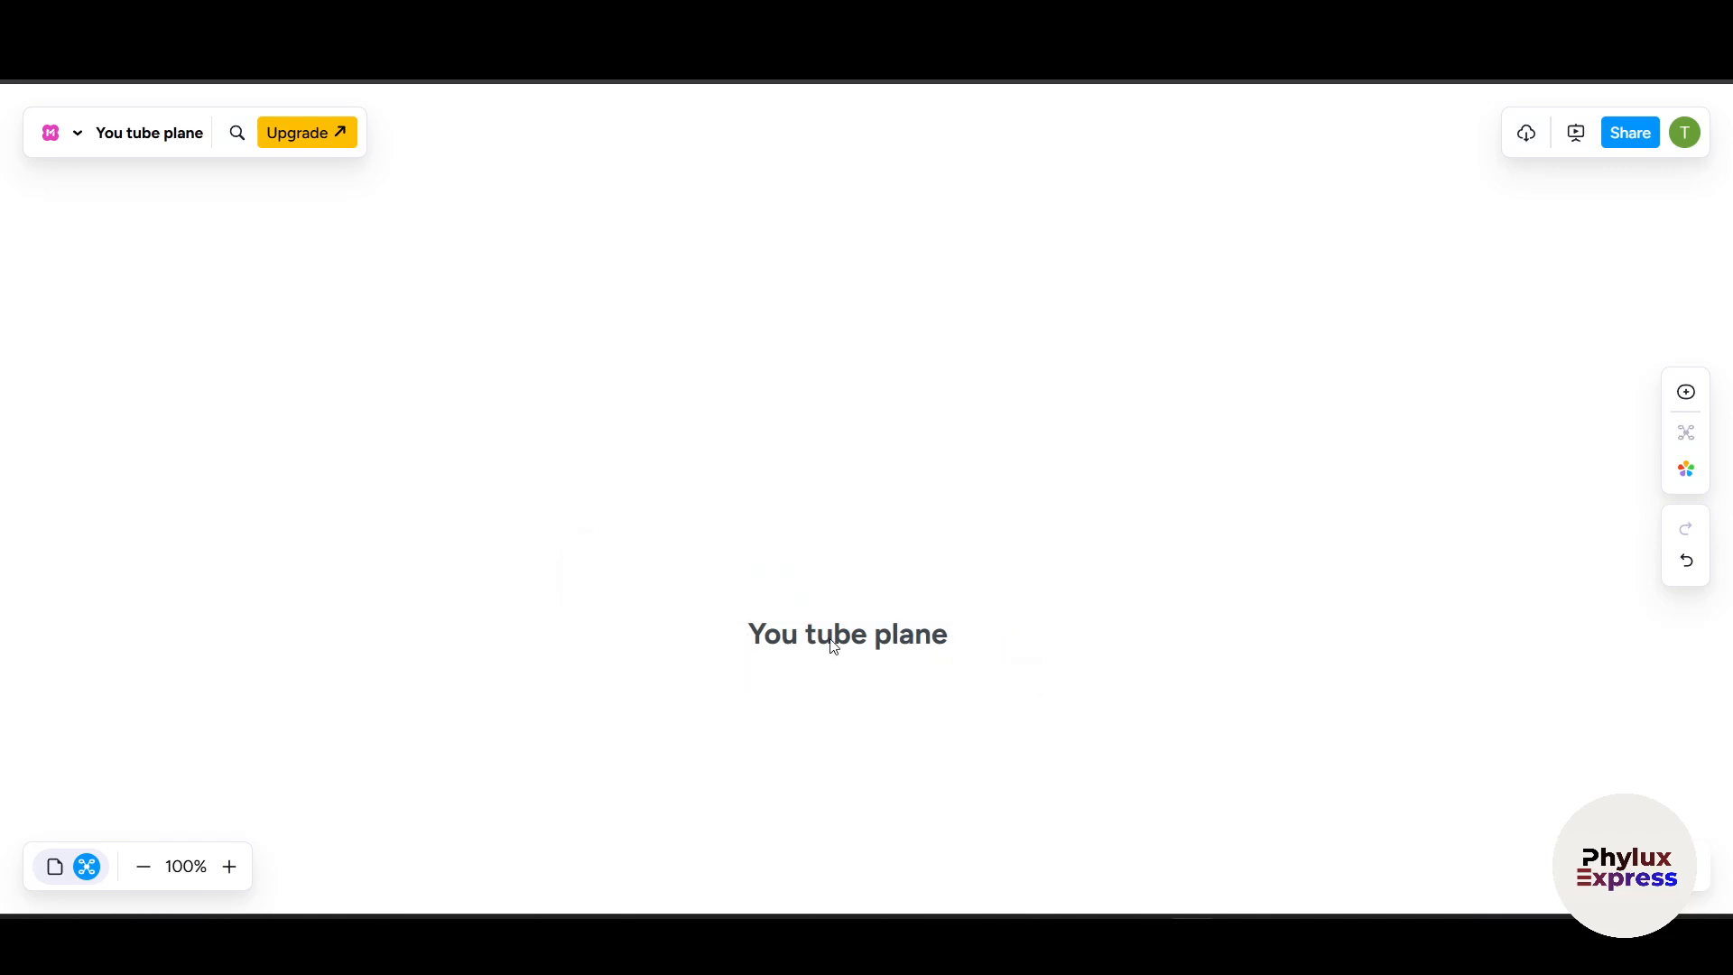
{"action": "left_click", "coordinate": [835, 641]}
{"action": "left_click", "coordinate": [1027, 644]}
{"action": "type", "text": "vidoe p"}
{"action": "key", "text": "BackSpace"}
{"action": "key", "text": "BackSpace"}
{"action": "key", "text": "BackSpace"}
{"action": "key", "text": "BackSpace"}
{"action": "type", "text": "eo upload"}
{"action": "left_click", "coordinate": [1152, 712]}
Step: Add a second child topic "video ideaas" to the central topic
{"action": "double_click", "coordinate": [875, 652]}
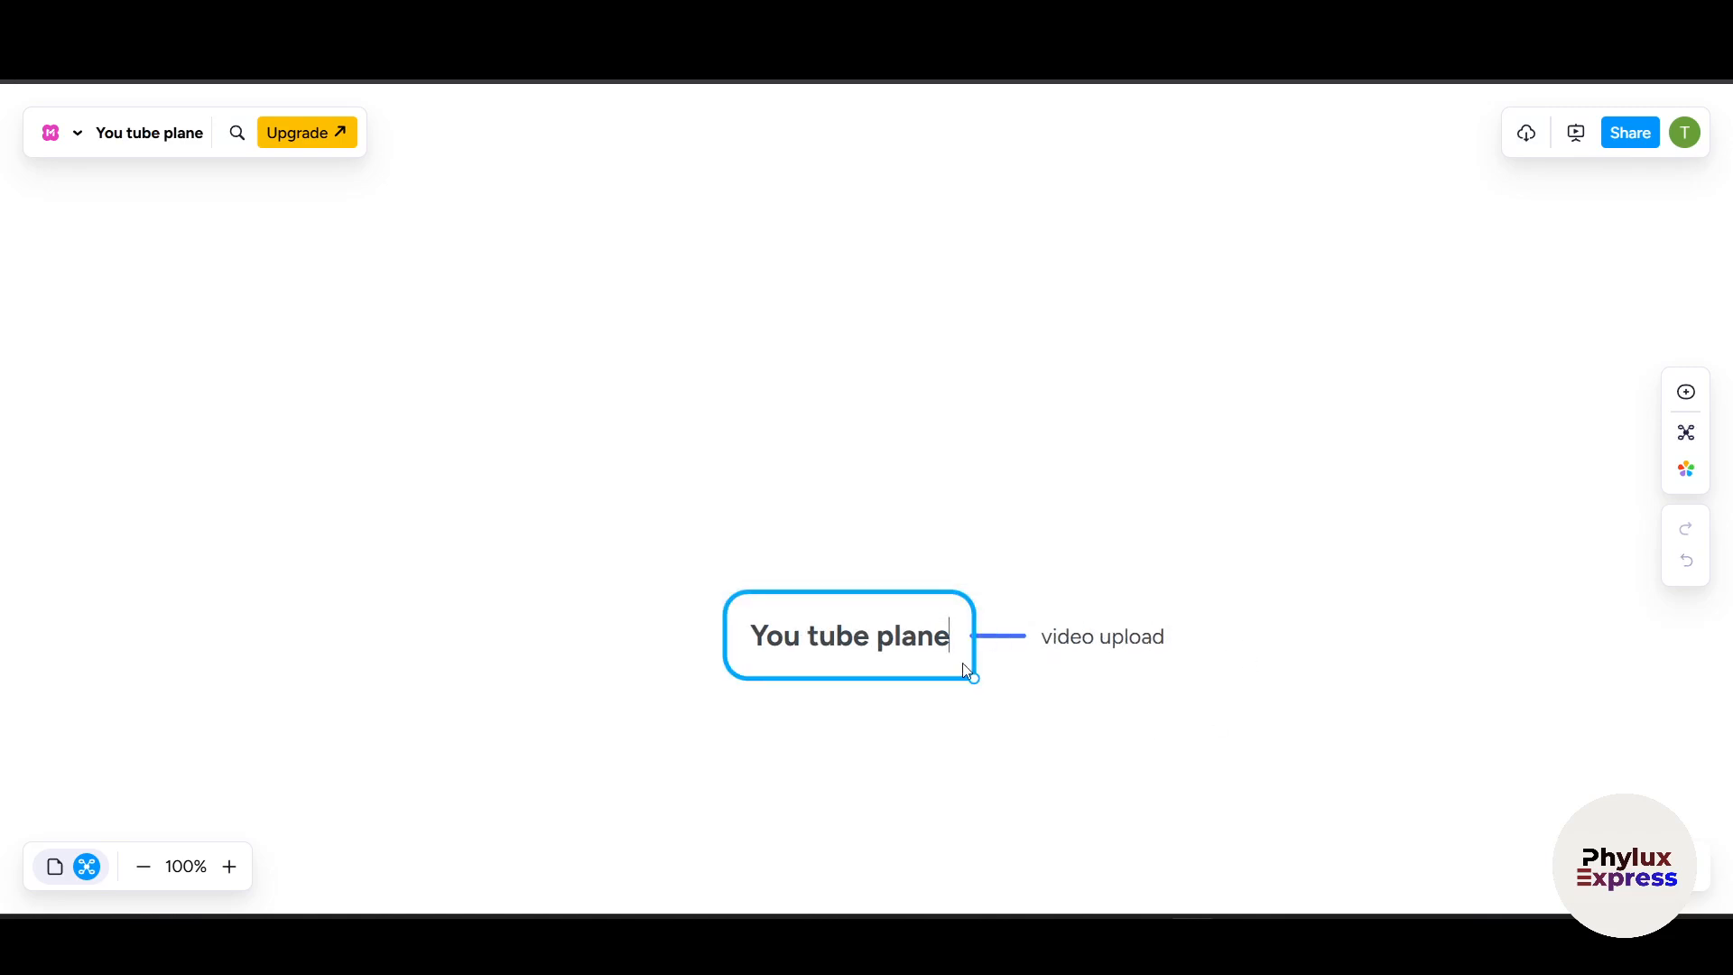
{"action": "left_click", "coordinate": [1081, 669]}
{"action": "left_click", "coordinate": [945, 629]}
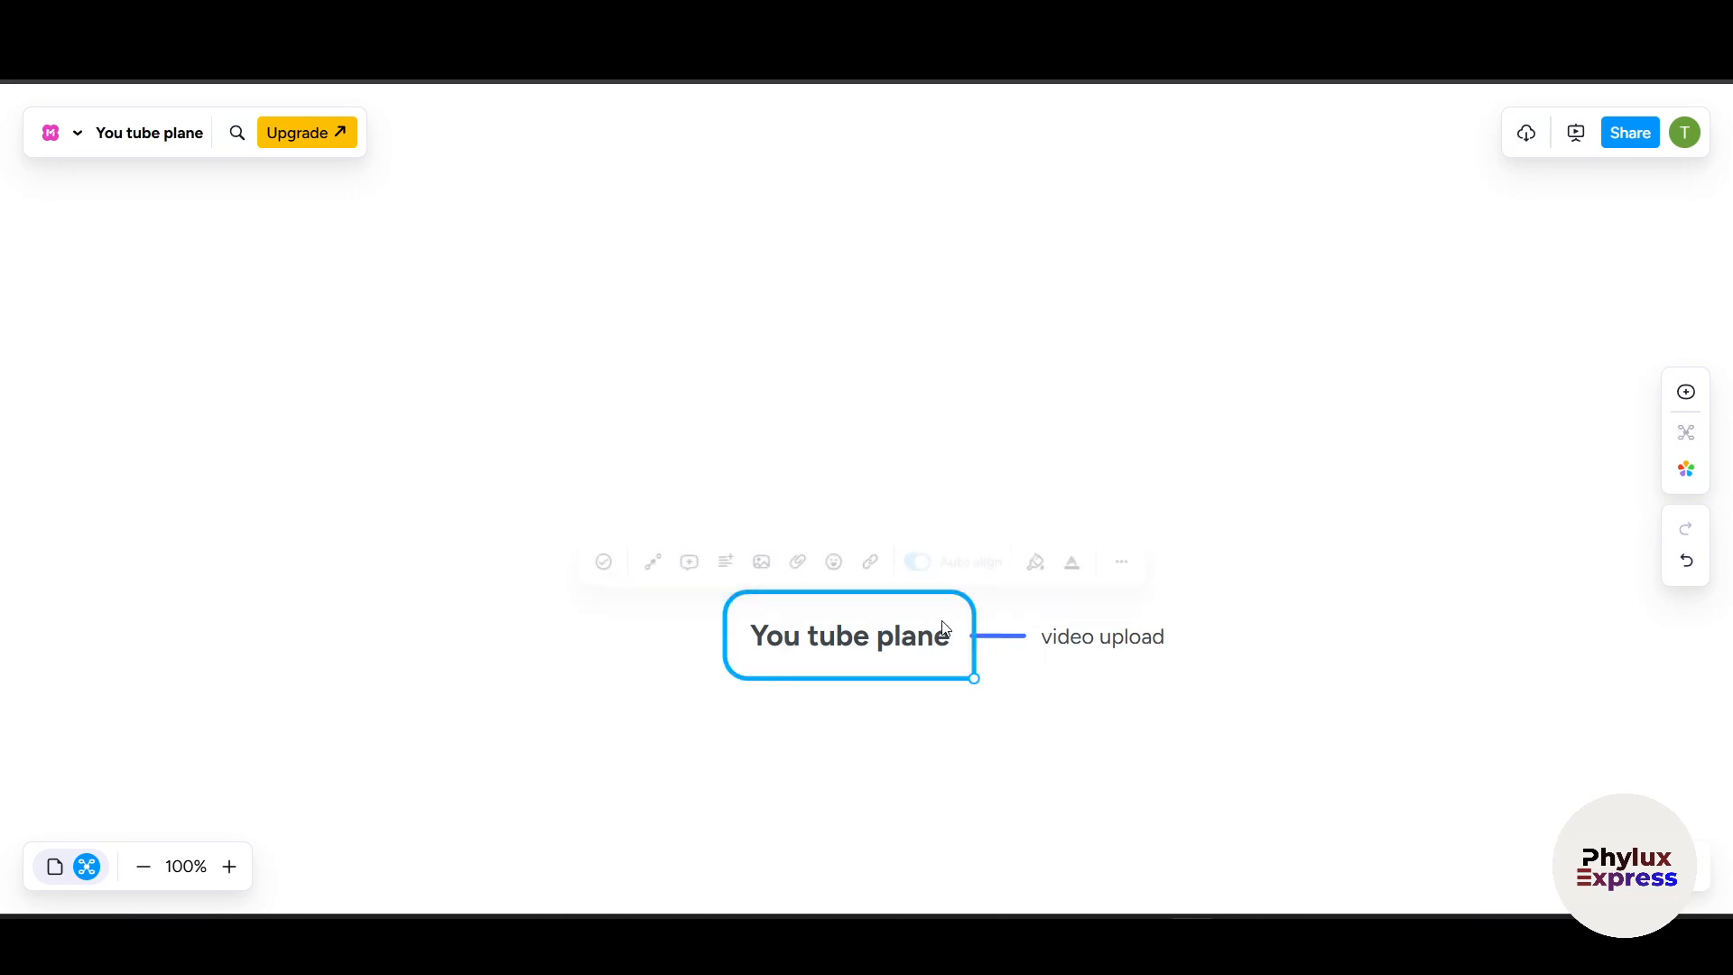
{"action": "left_click", "coordinate": [997, 635]}
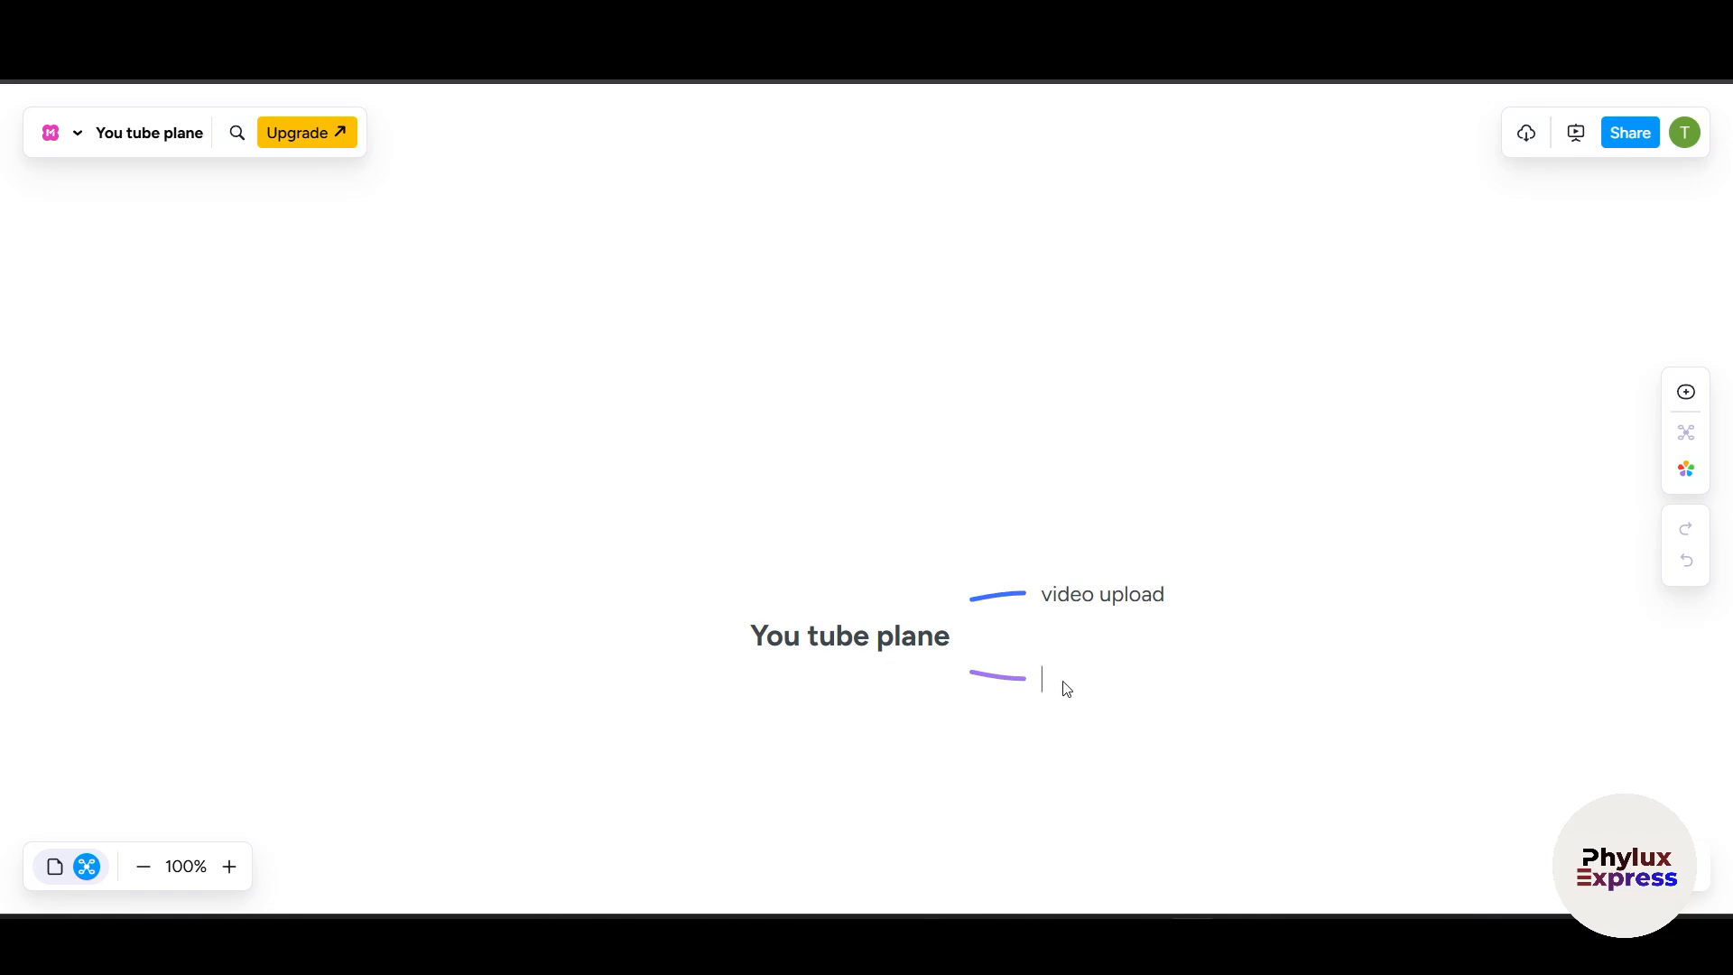
{"action": "type", "text": "video ideaas"}
Step: Add a third child topic "script topics" to the central topic
{"action": "left_click", "coordinate": [942, 650]}
{"action": "left_click", "coordinate": [995, 635]}
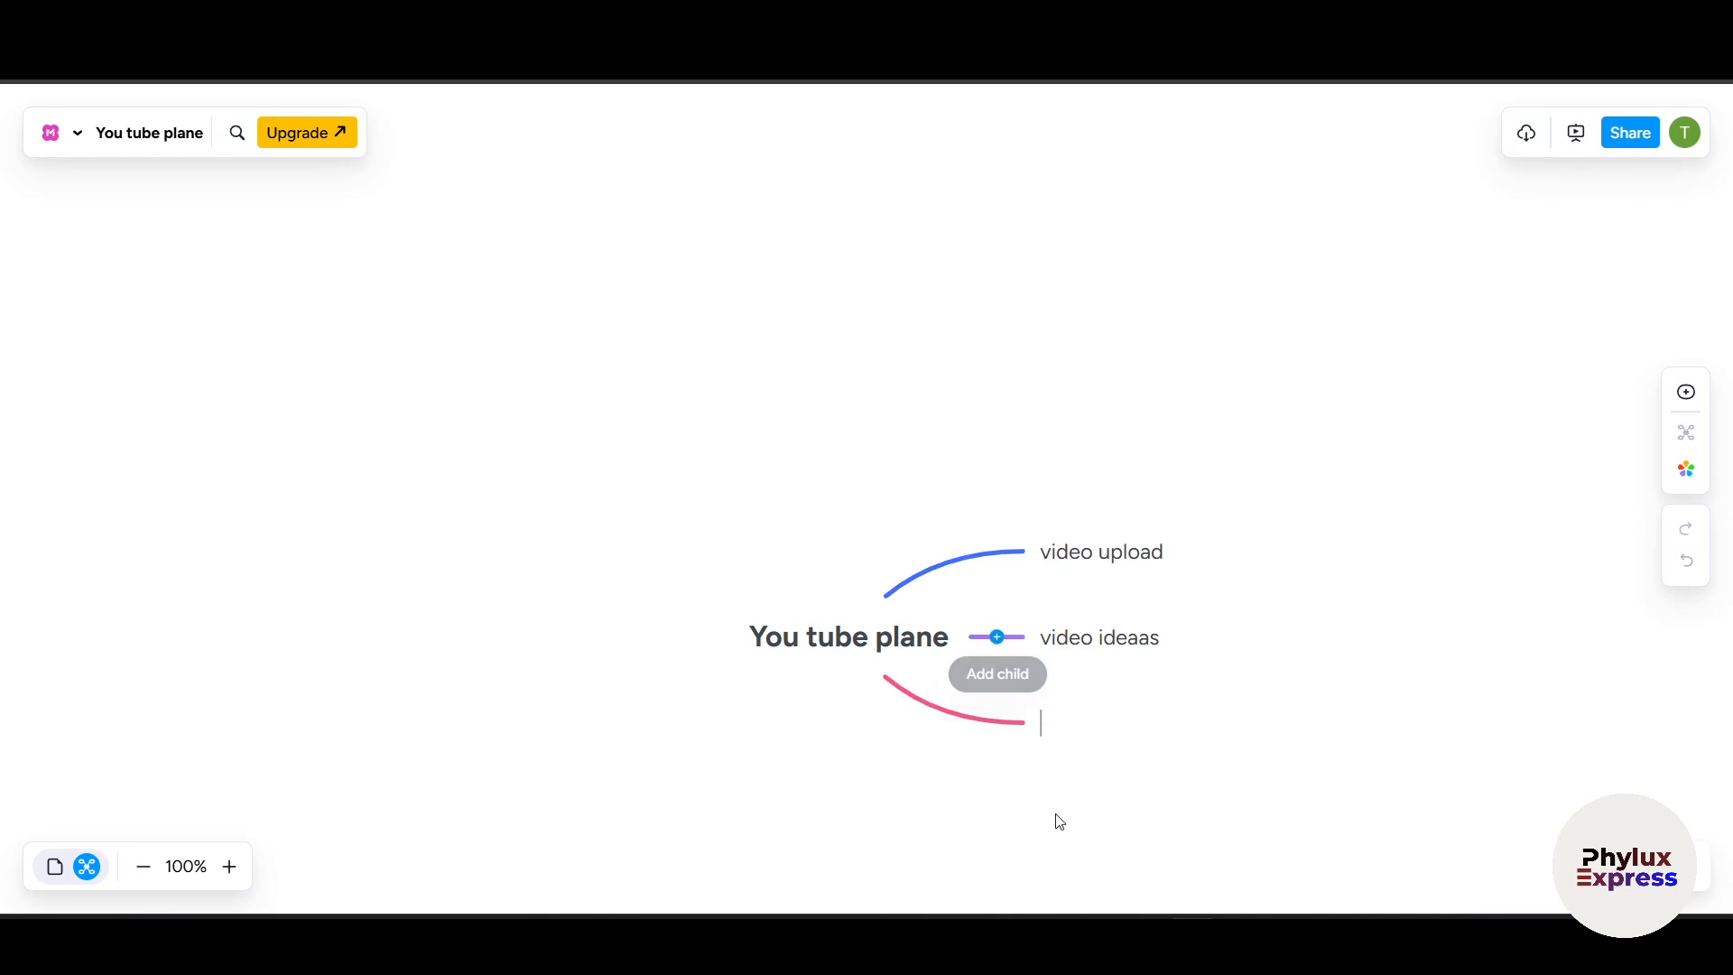
{"action": "type", "text": "scr"}
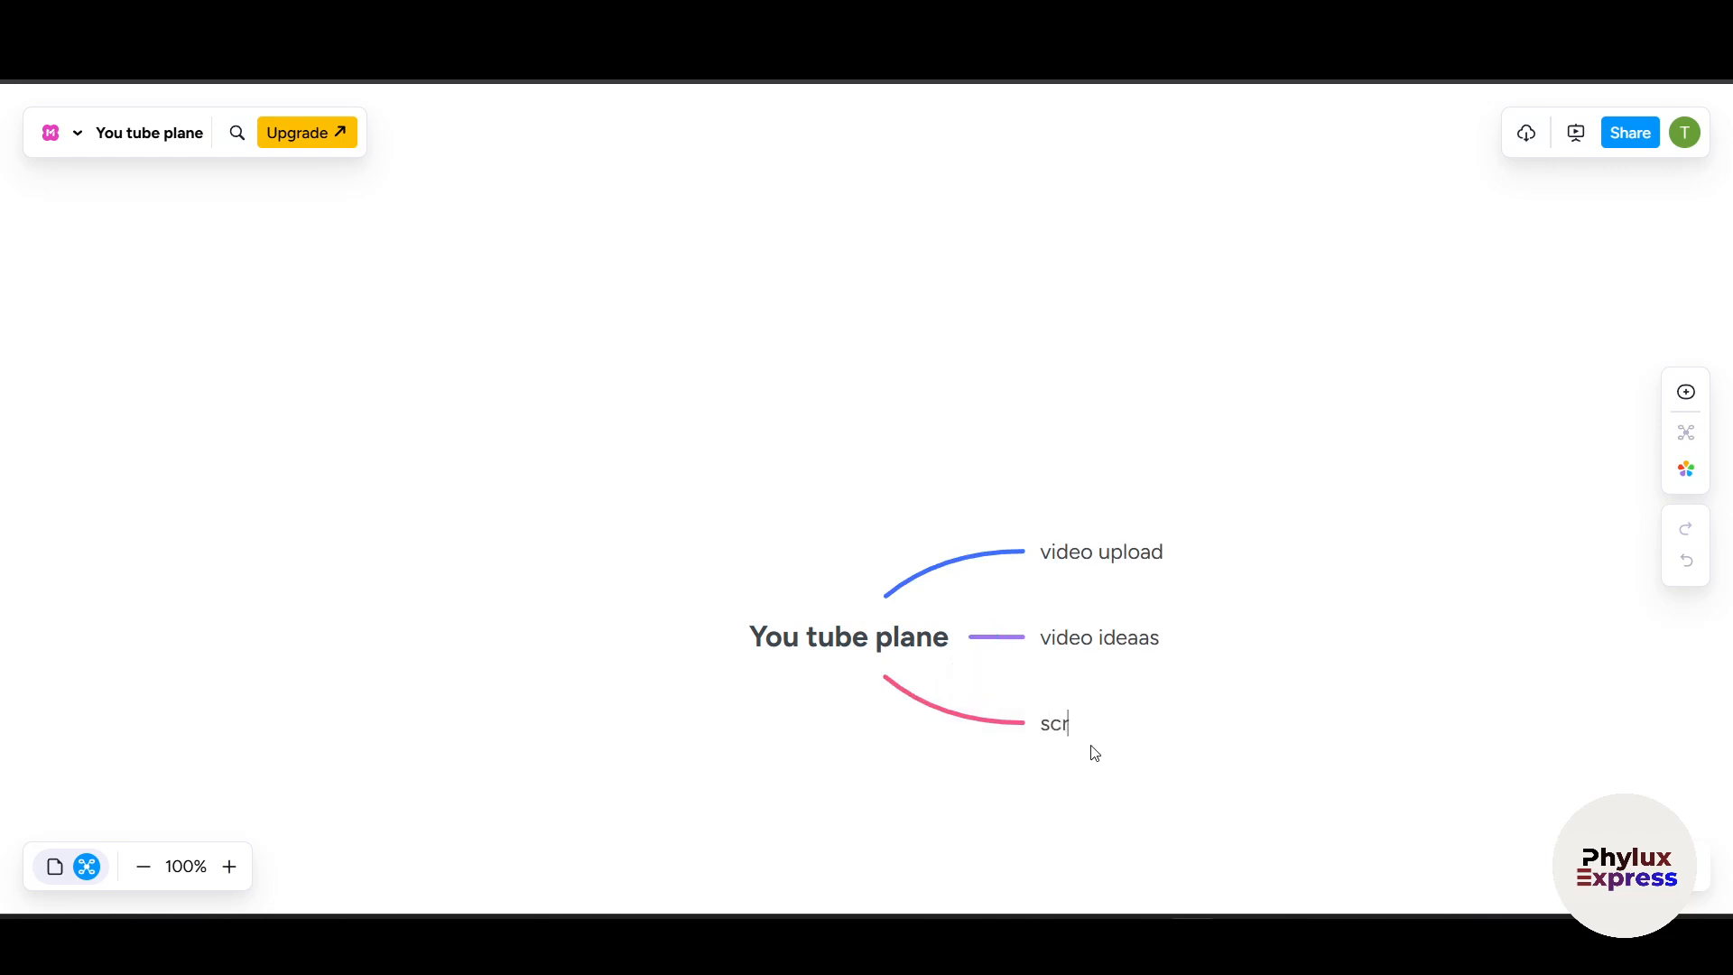
{"action": "type", "text": "ipt loa"}
{"action": "type", "text": "topi"}
{"action": "type", "text": "cs"}
Step: Add a fourth child topic "editing & thumbnails" to the central topic
{"action": "left_click", "coordinate": [856, 646]}
{"action": "left_click", "coordinate": [998, 638]}
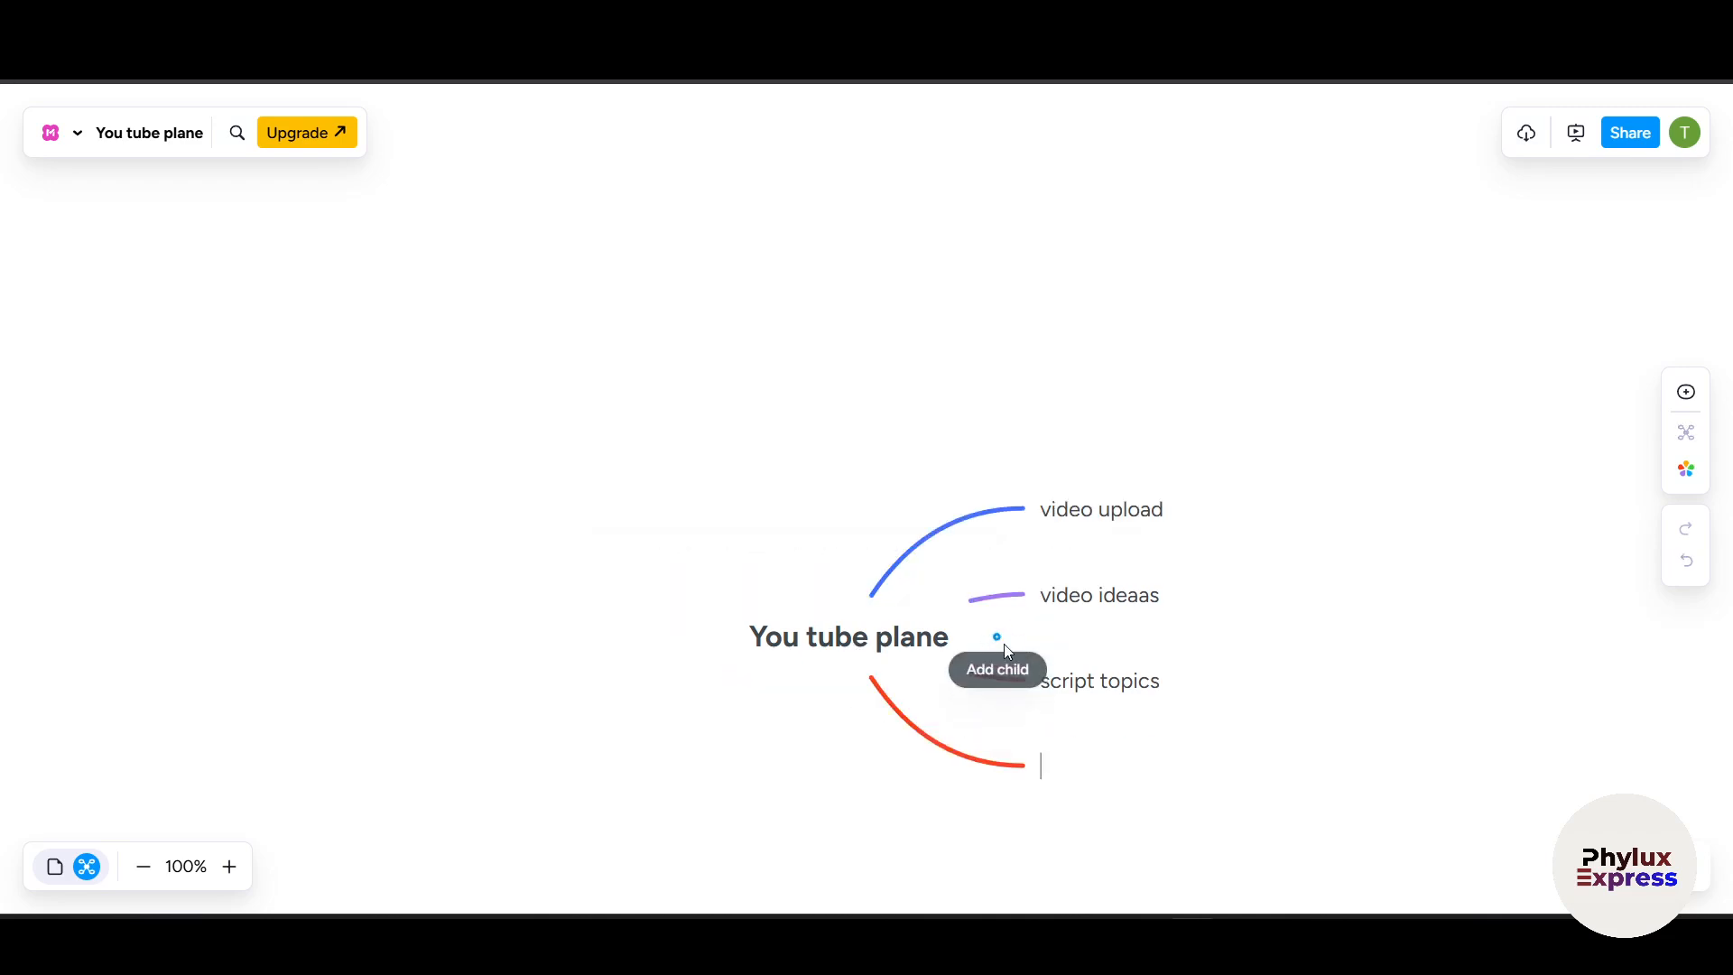
{"action": "type", "text": "edit"}
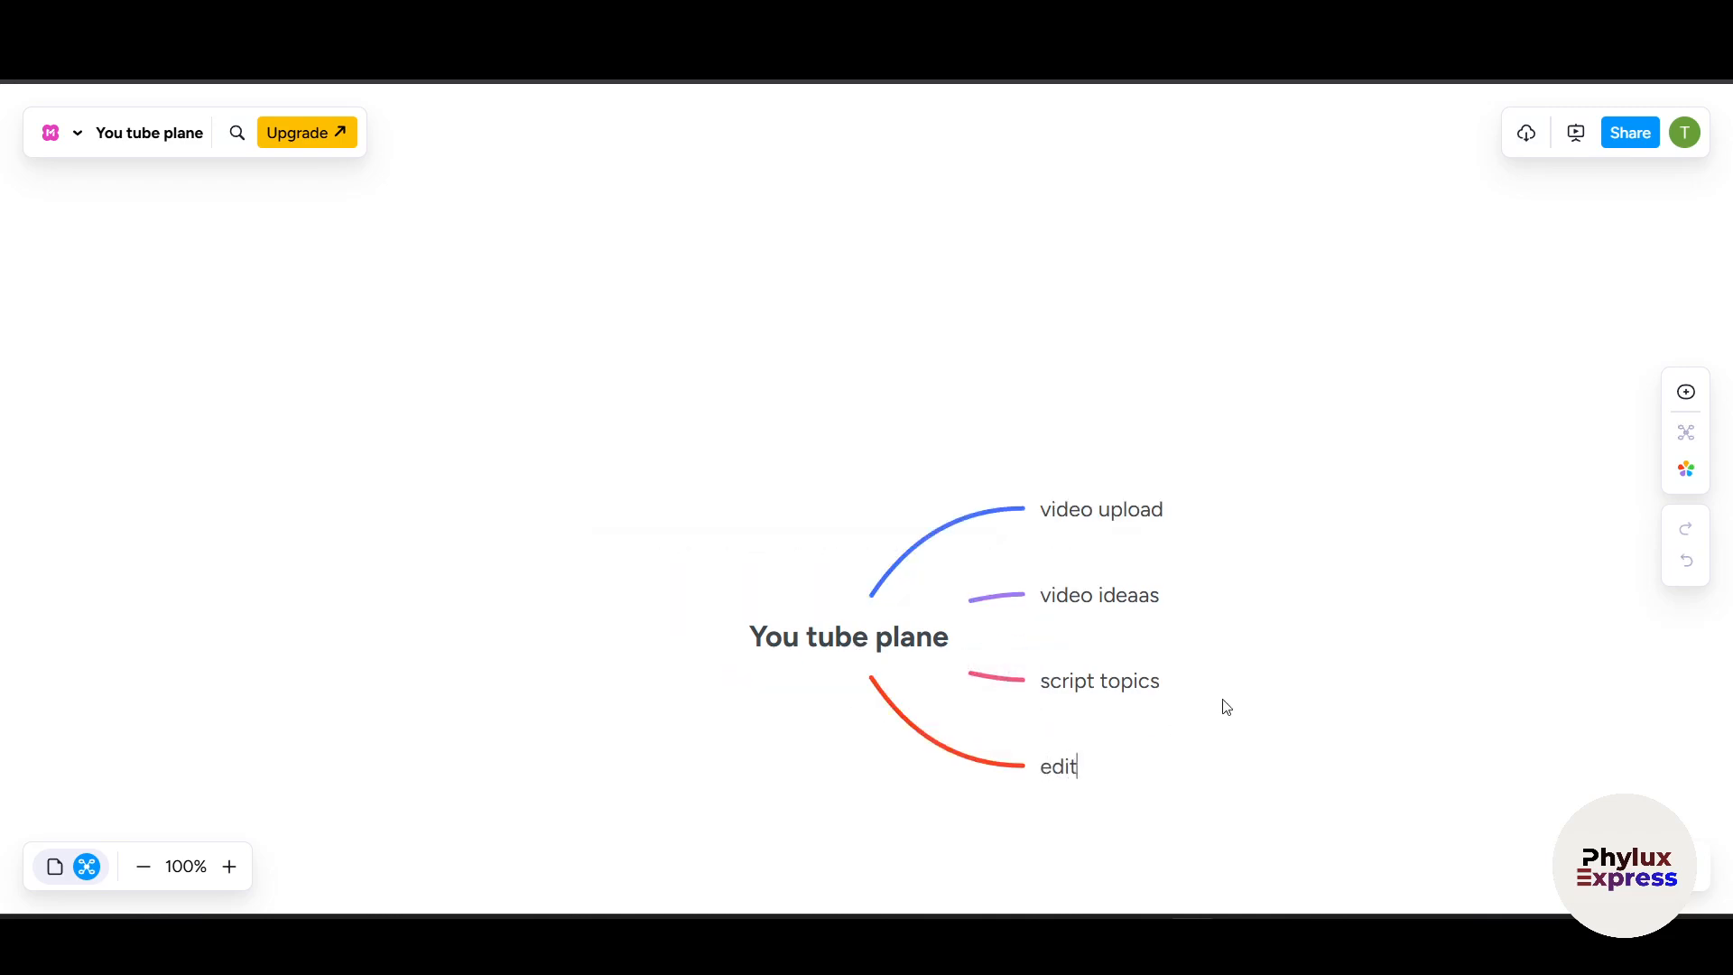
{"action": "type", "text": "ing"}
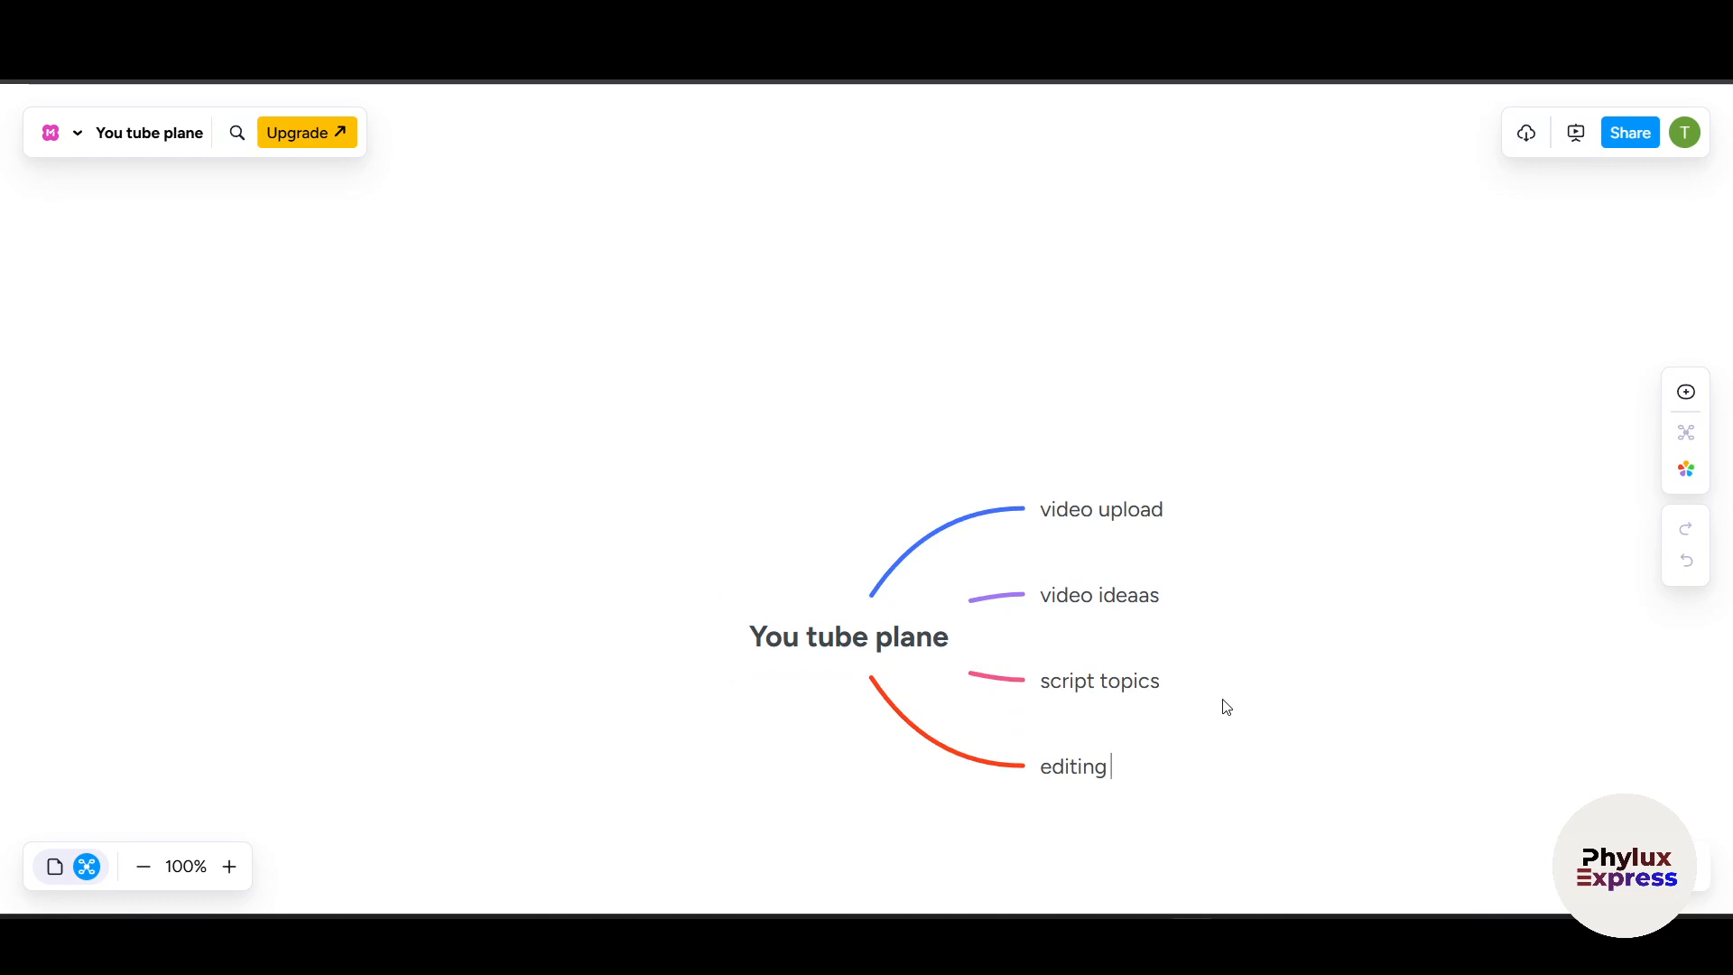
{"action": "type", "text": " & thumbnails"}
{"action": "left_click", "coordinate": [1282, 708]}
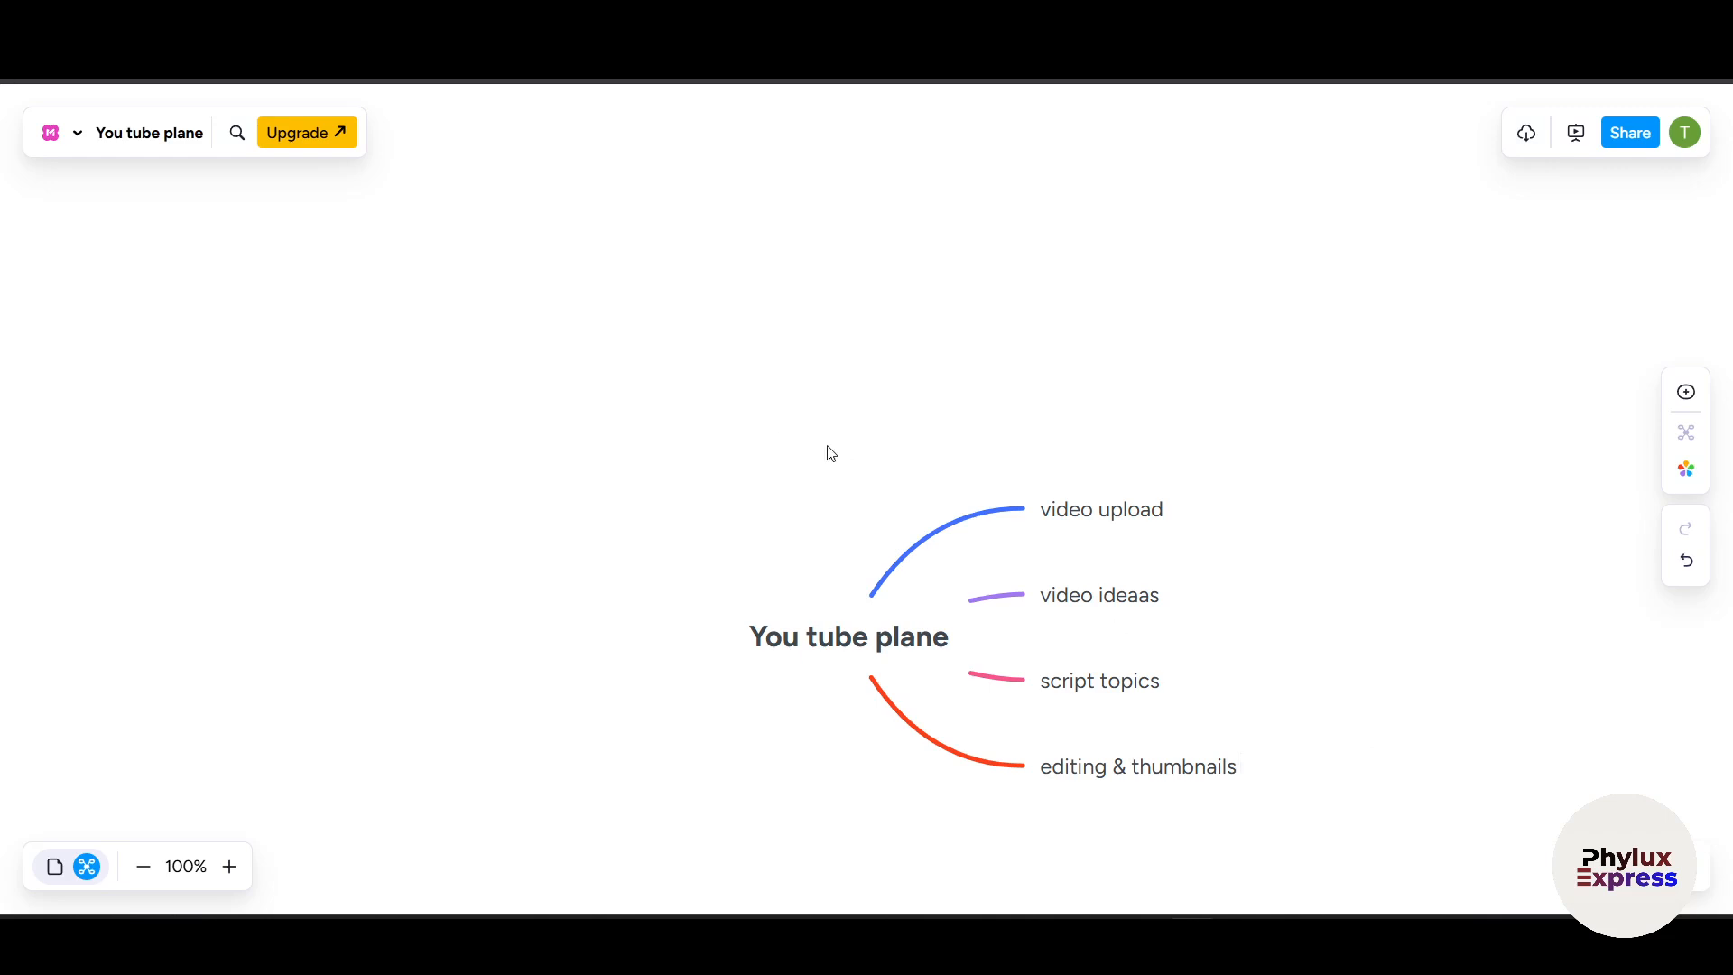
{"action": "left_click", "coordinate": [894, 654]}
{"action": "left_click", "coordinate": [1160, 722]}
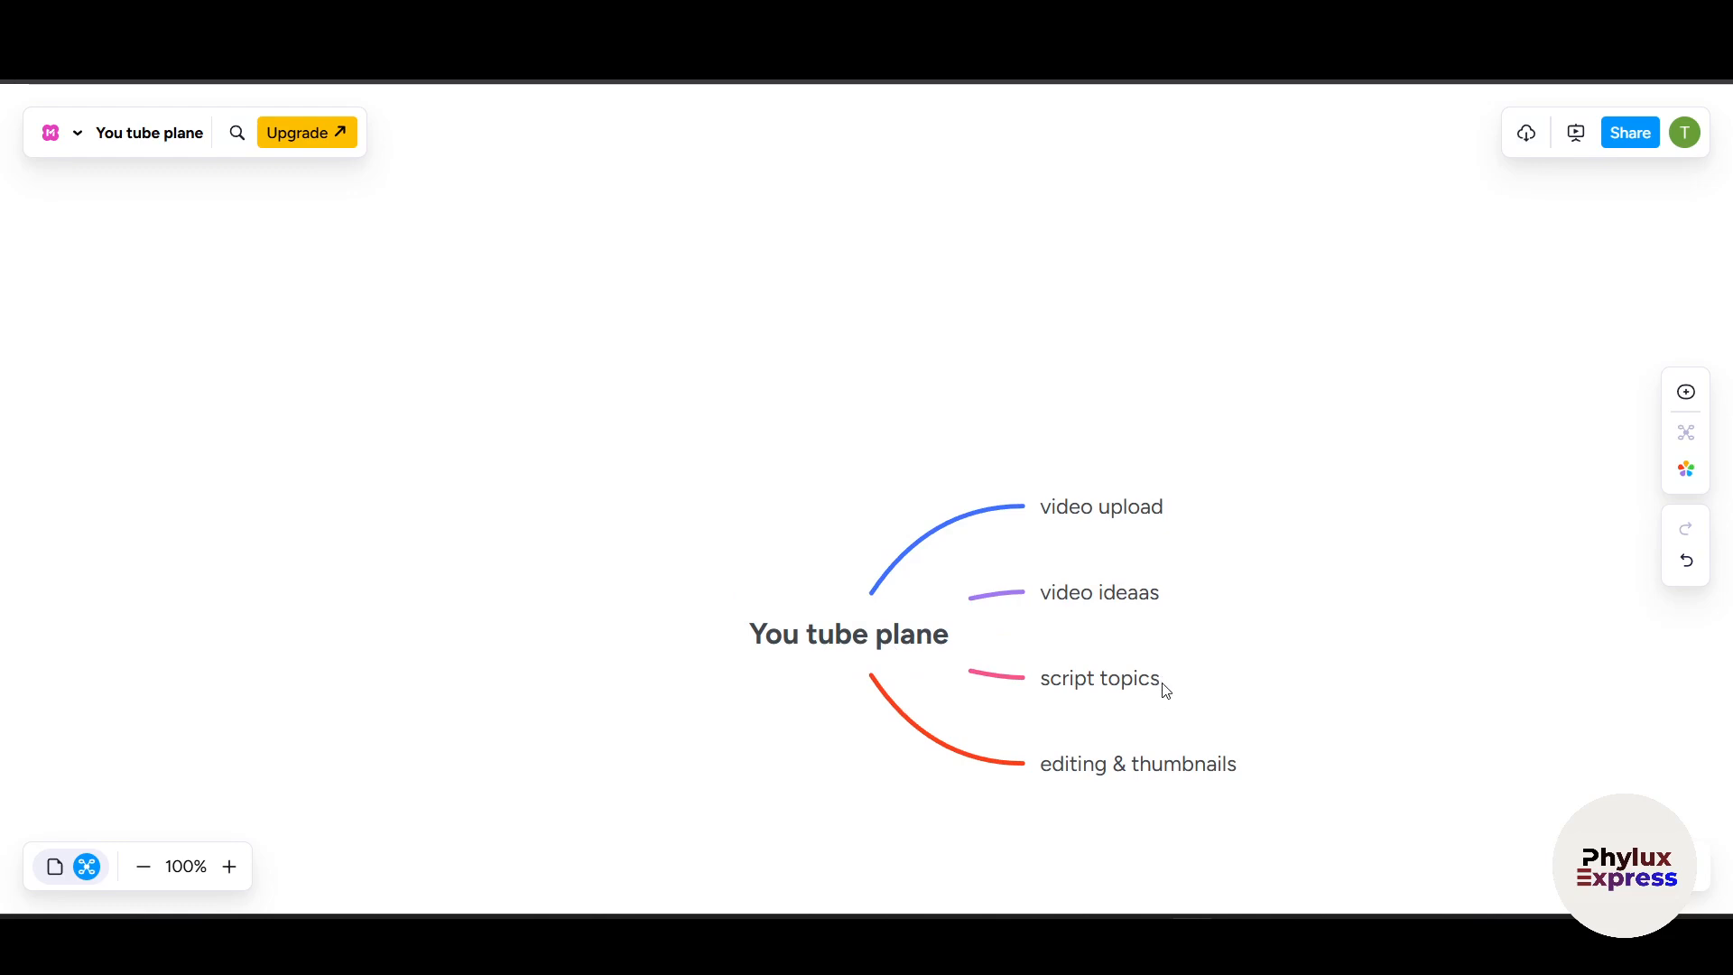
{"action": "left_click", "coordinate": [887, 646]}
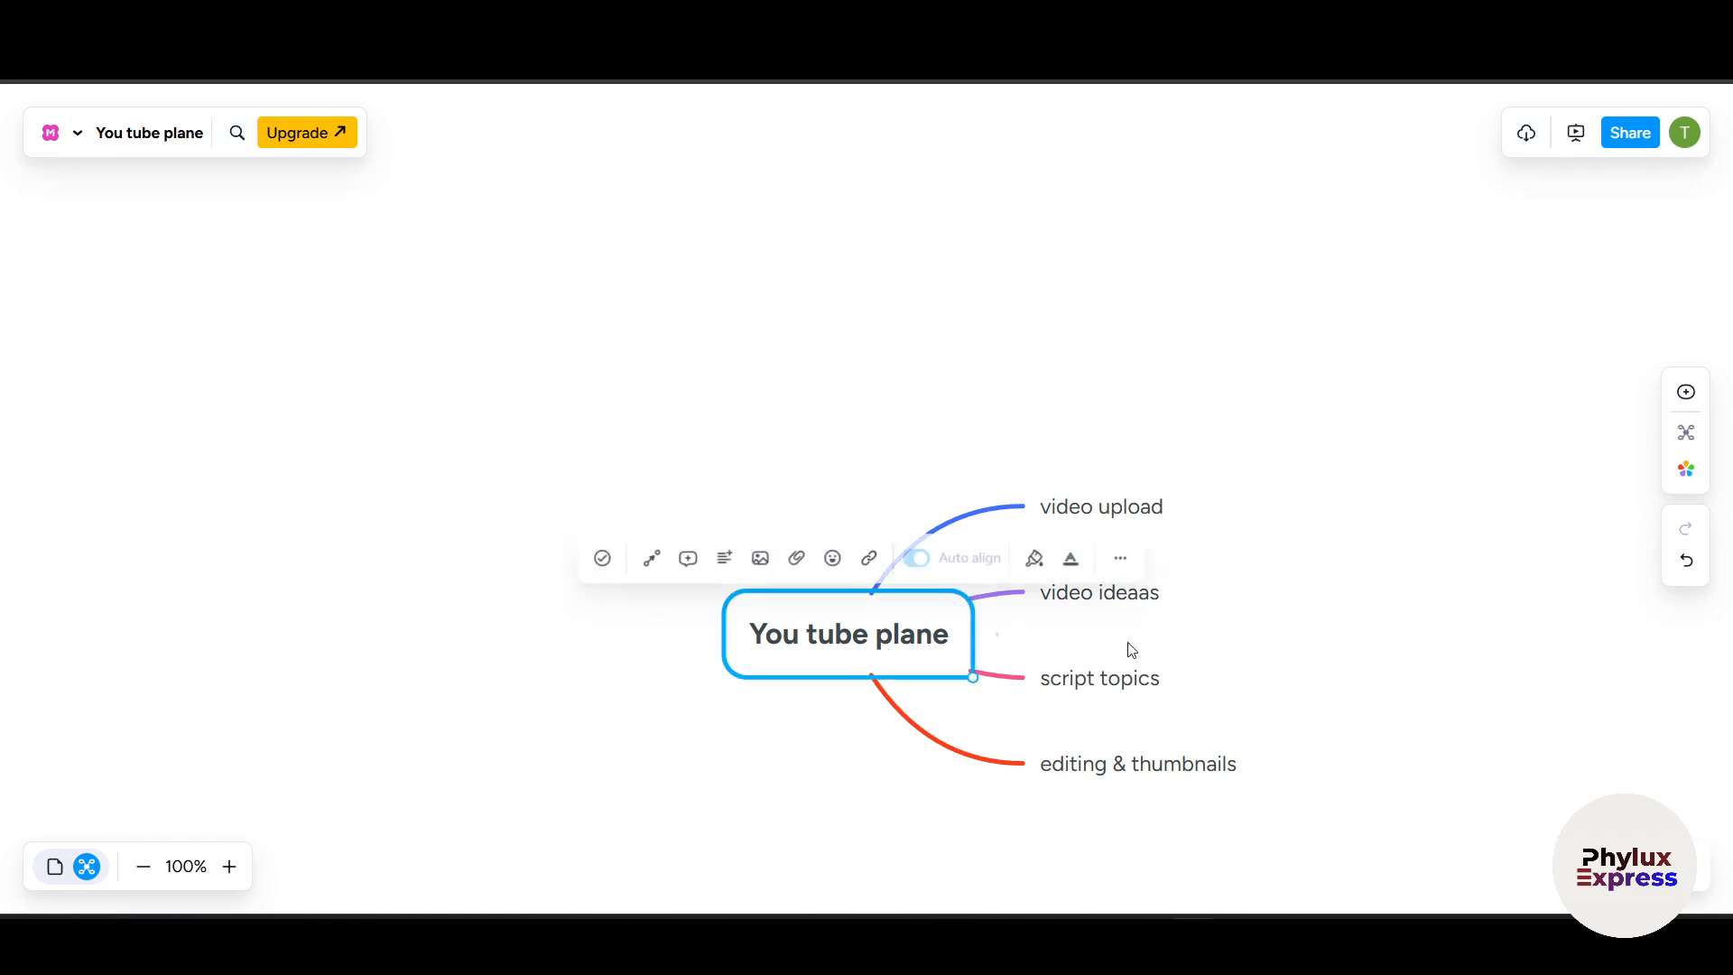
{"action": "left_click", "coordinate": [1109, 484]}
{"action": "left_click", "coordinate": [1117, 512]}
Step: Add a child topic "search on you tube" to the "video ideaas" topic
{"action": "left_click", "coordinate": [1109, 594]}
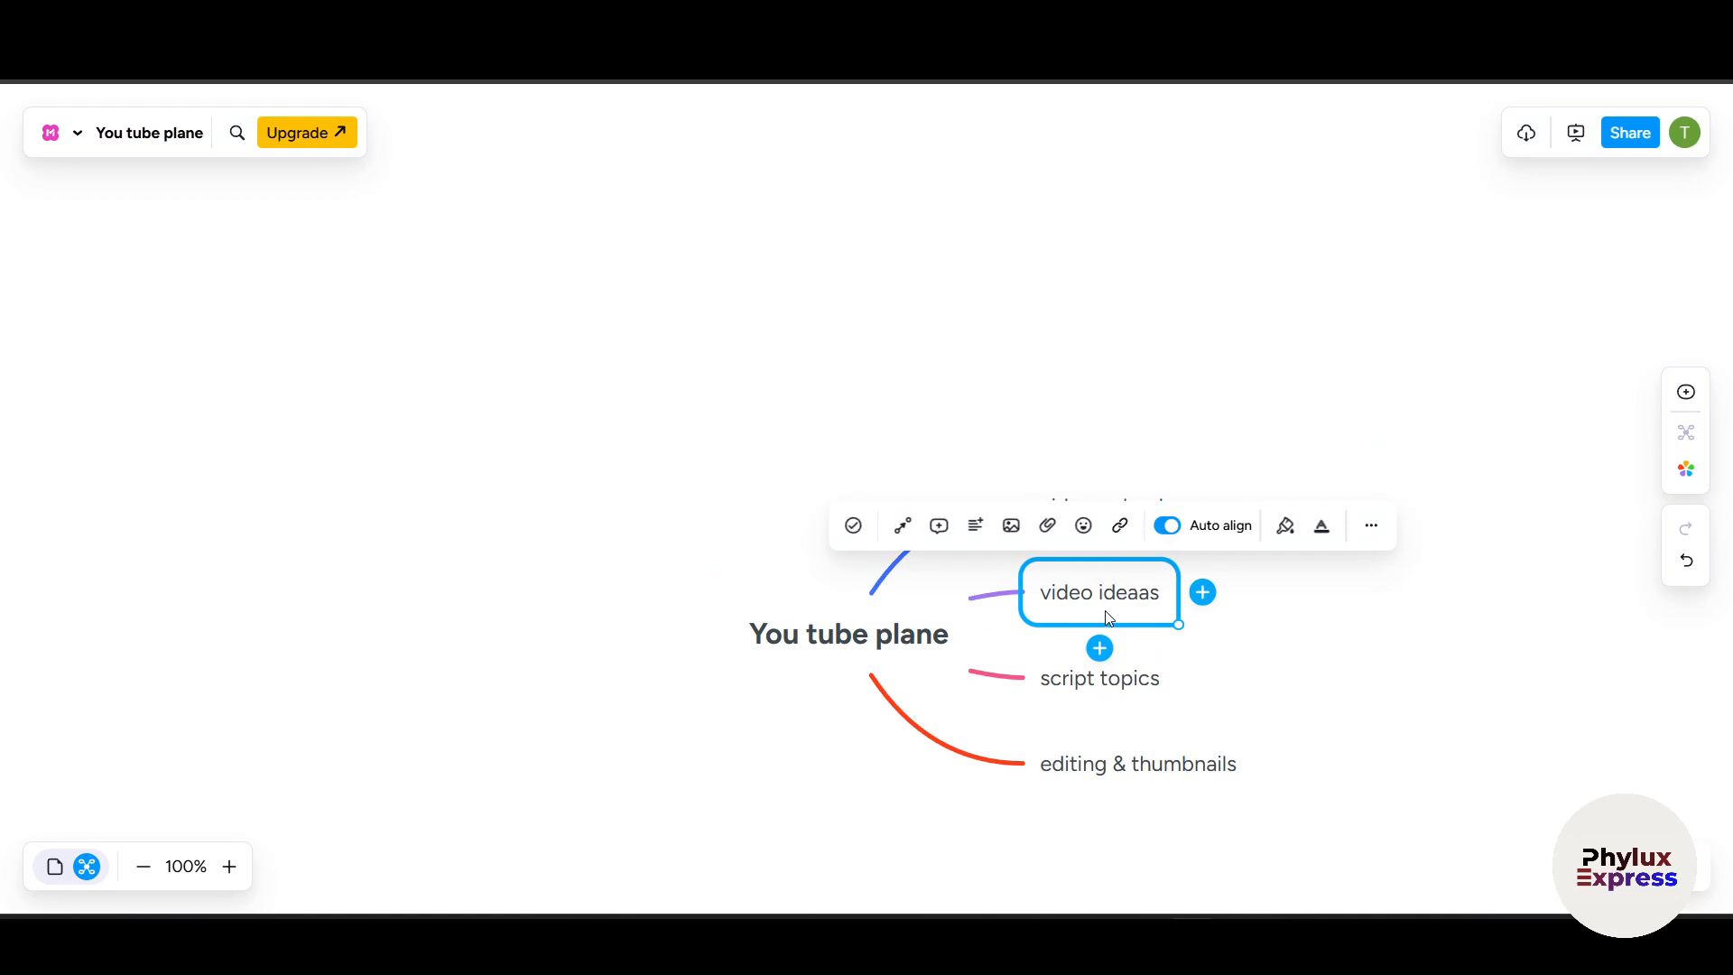
{"action": "left_click", "coordinate": [1203, 593]}
{"action": "type", "text": "search"}
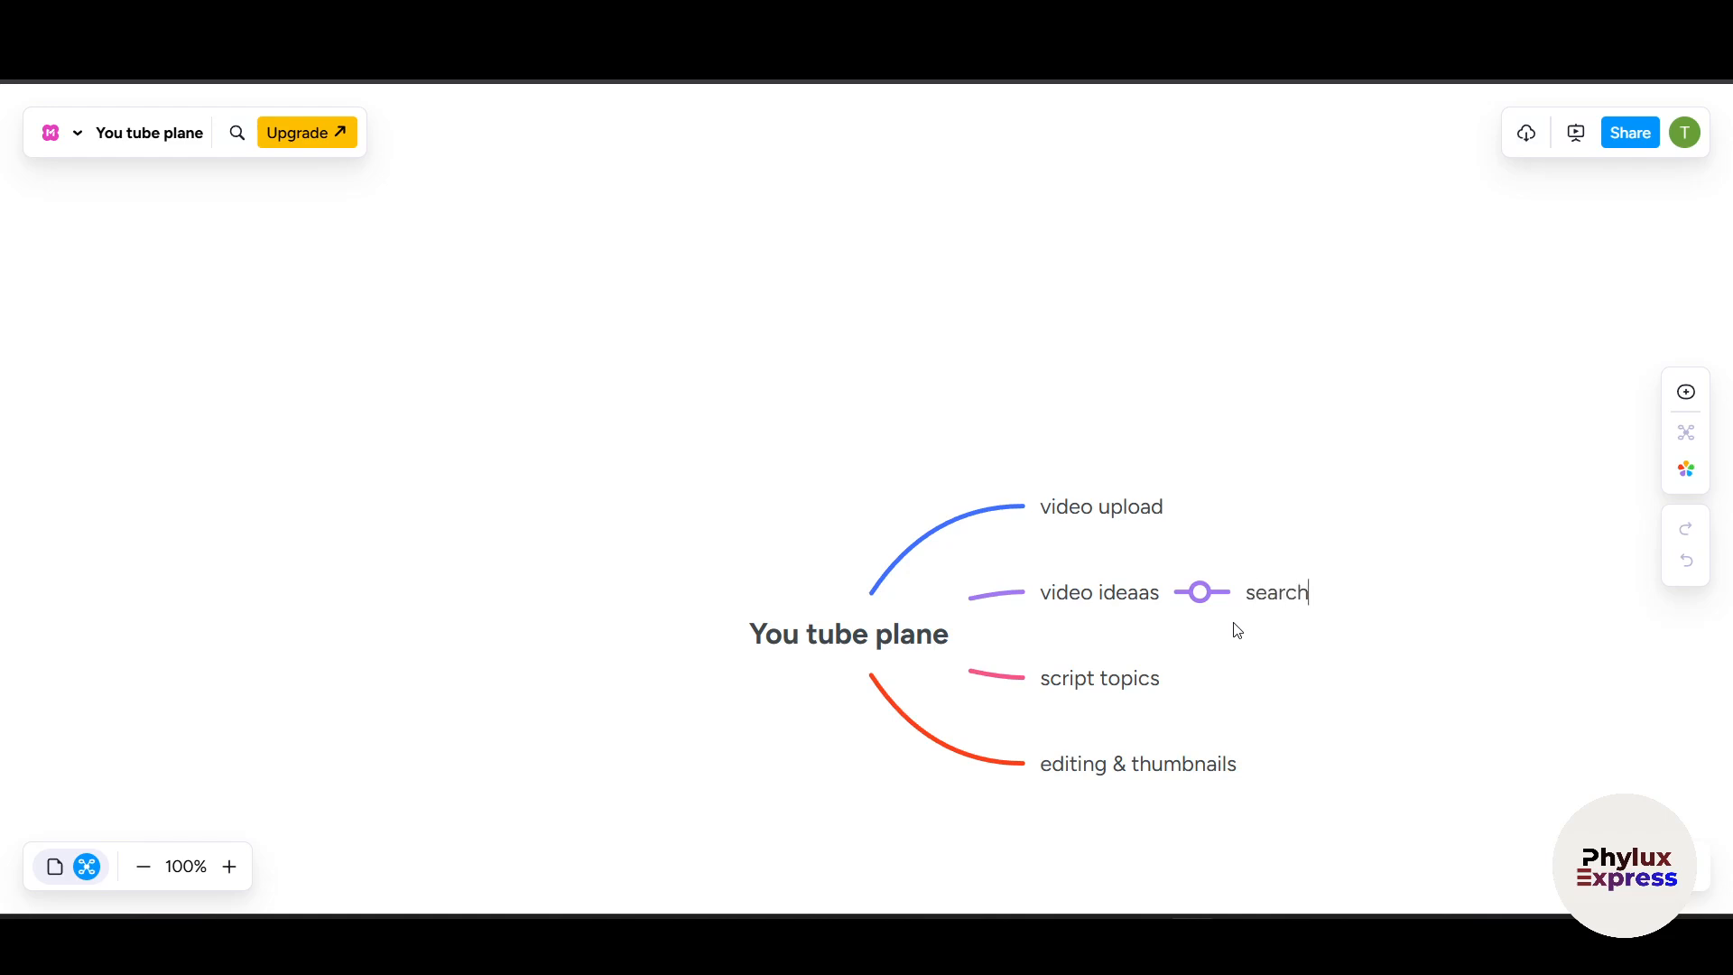
{"action": "type", "text": " on you tube"}
{"action": "left_click", "coordinate": [1461, 689]}
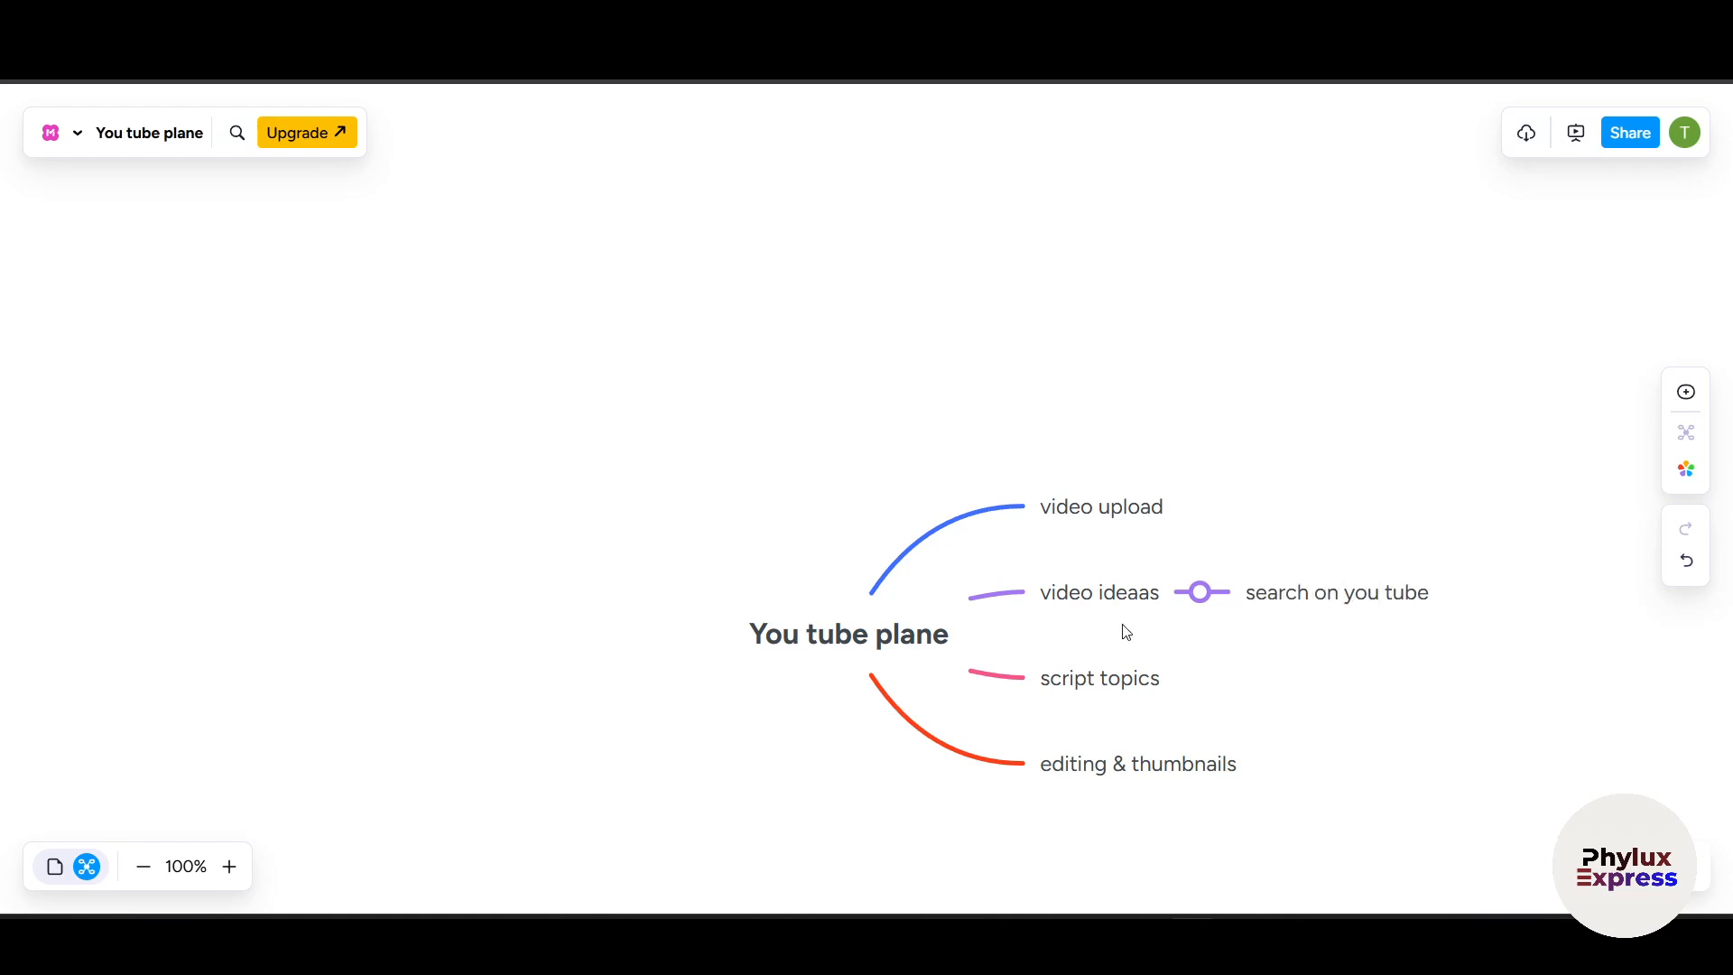
{"action": "left_click", "coordinate": [1199, 592]}
{"action": "left_click", "coordinate": [1201, 593]}
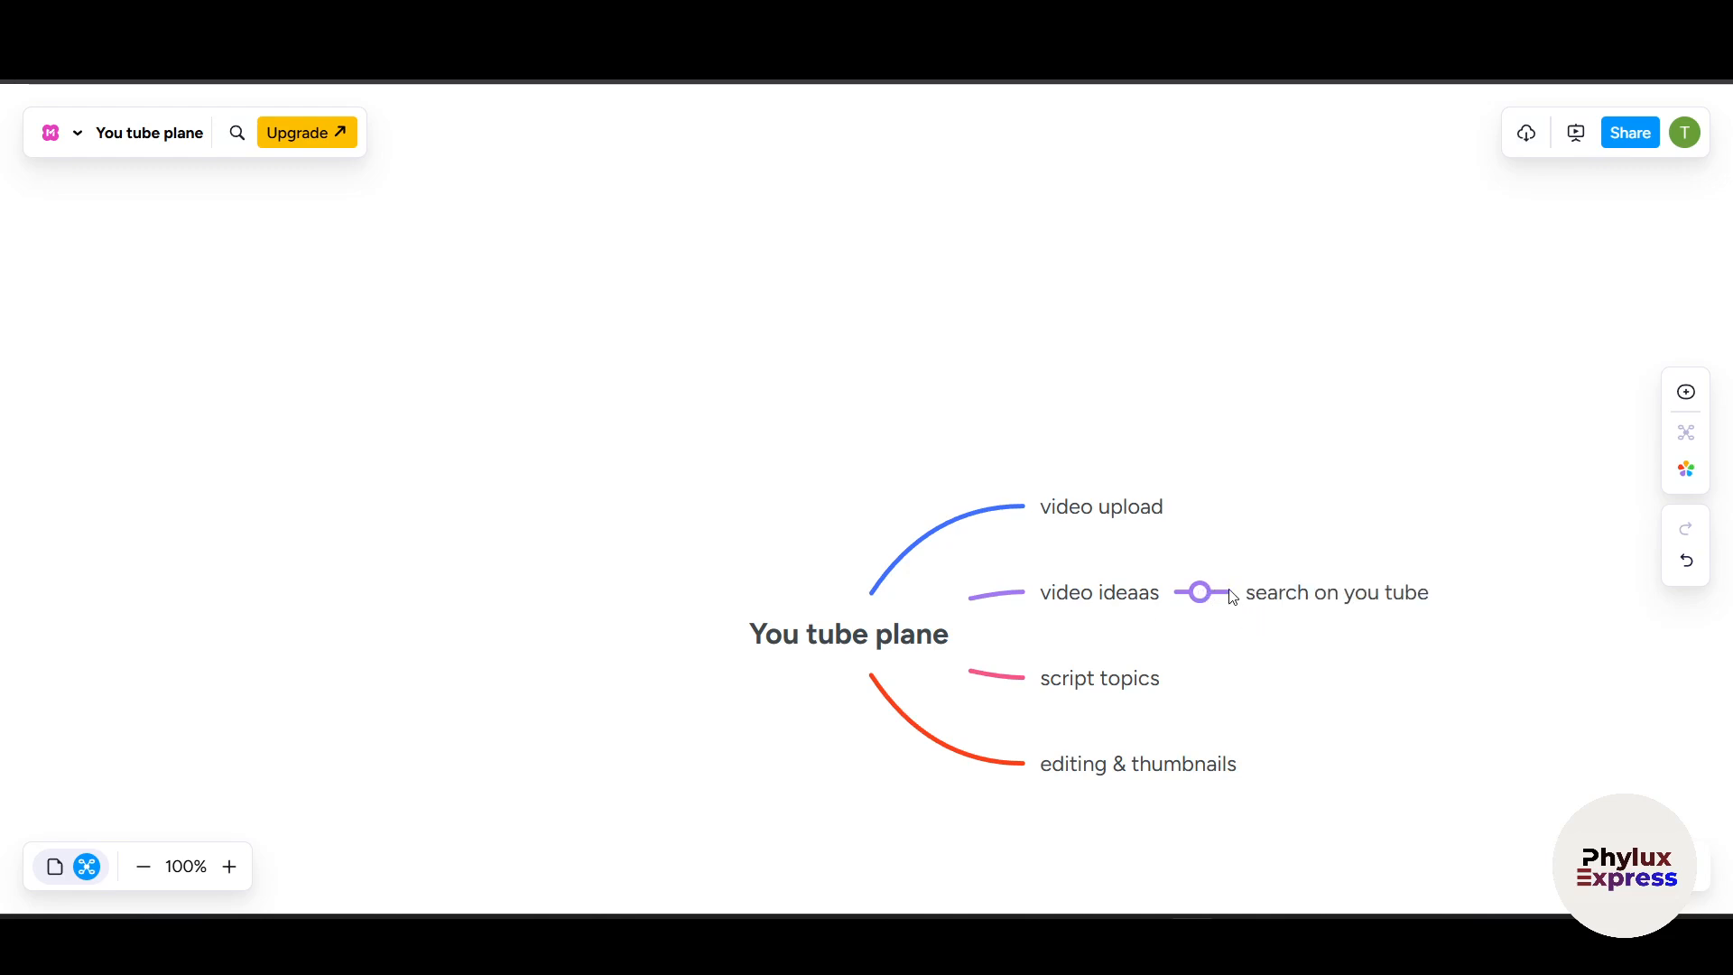
{"action": "left_click_drag", "start_coordinate": [1331, 596], "coordinate": [1136, 603]}
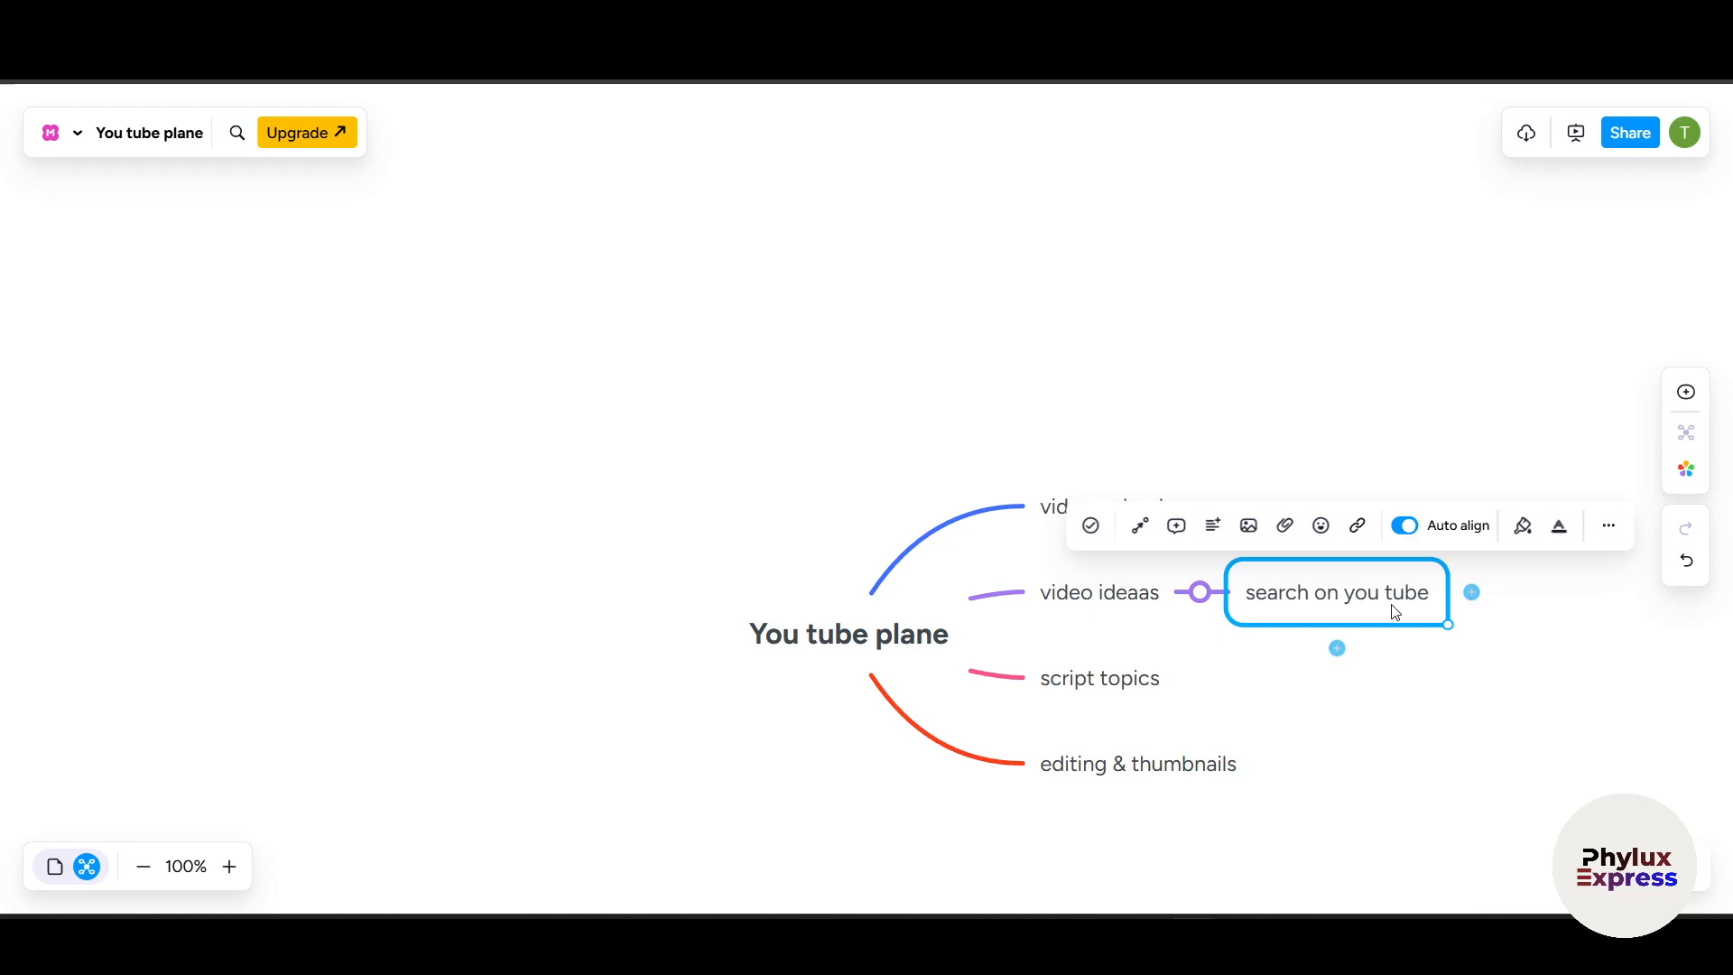
{"action": "left_click", "coordinate": [1101, 607]}
{"action": "left_click", "coordinate": [1100, 644]}
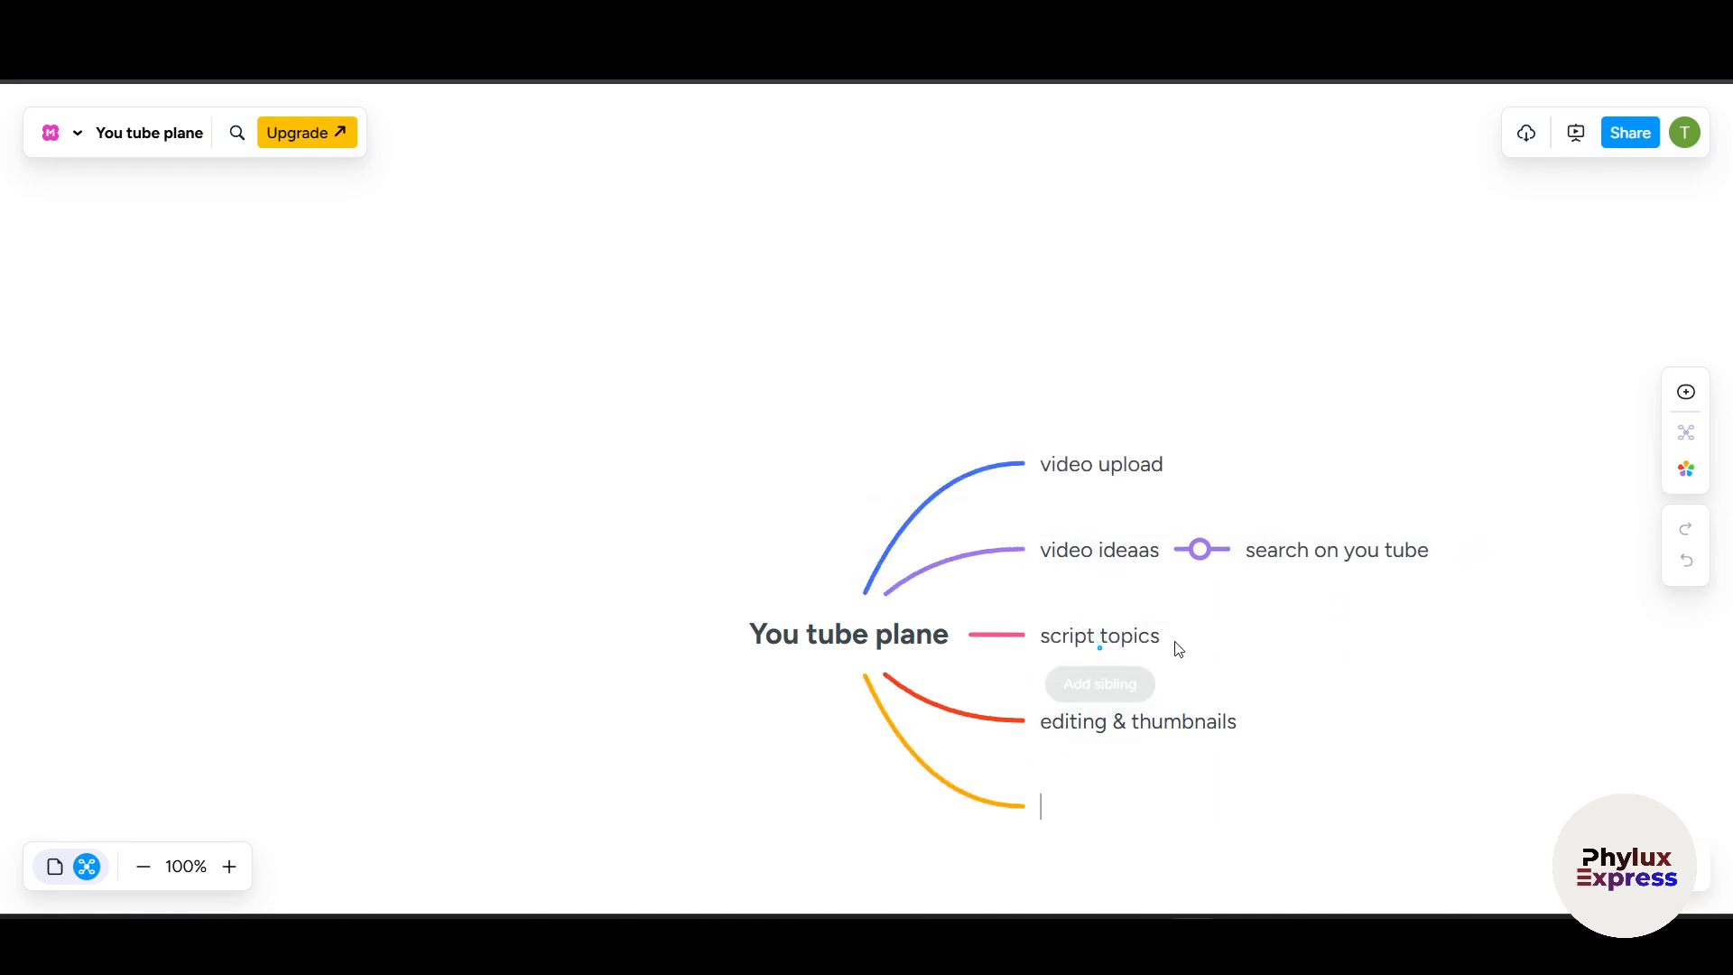
{"action": "left_click", "coordinate": [1134, 558]}
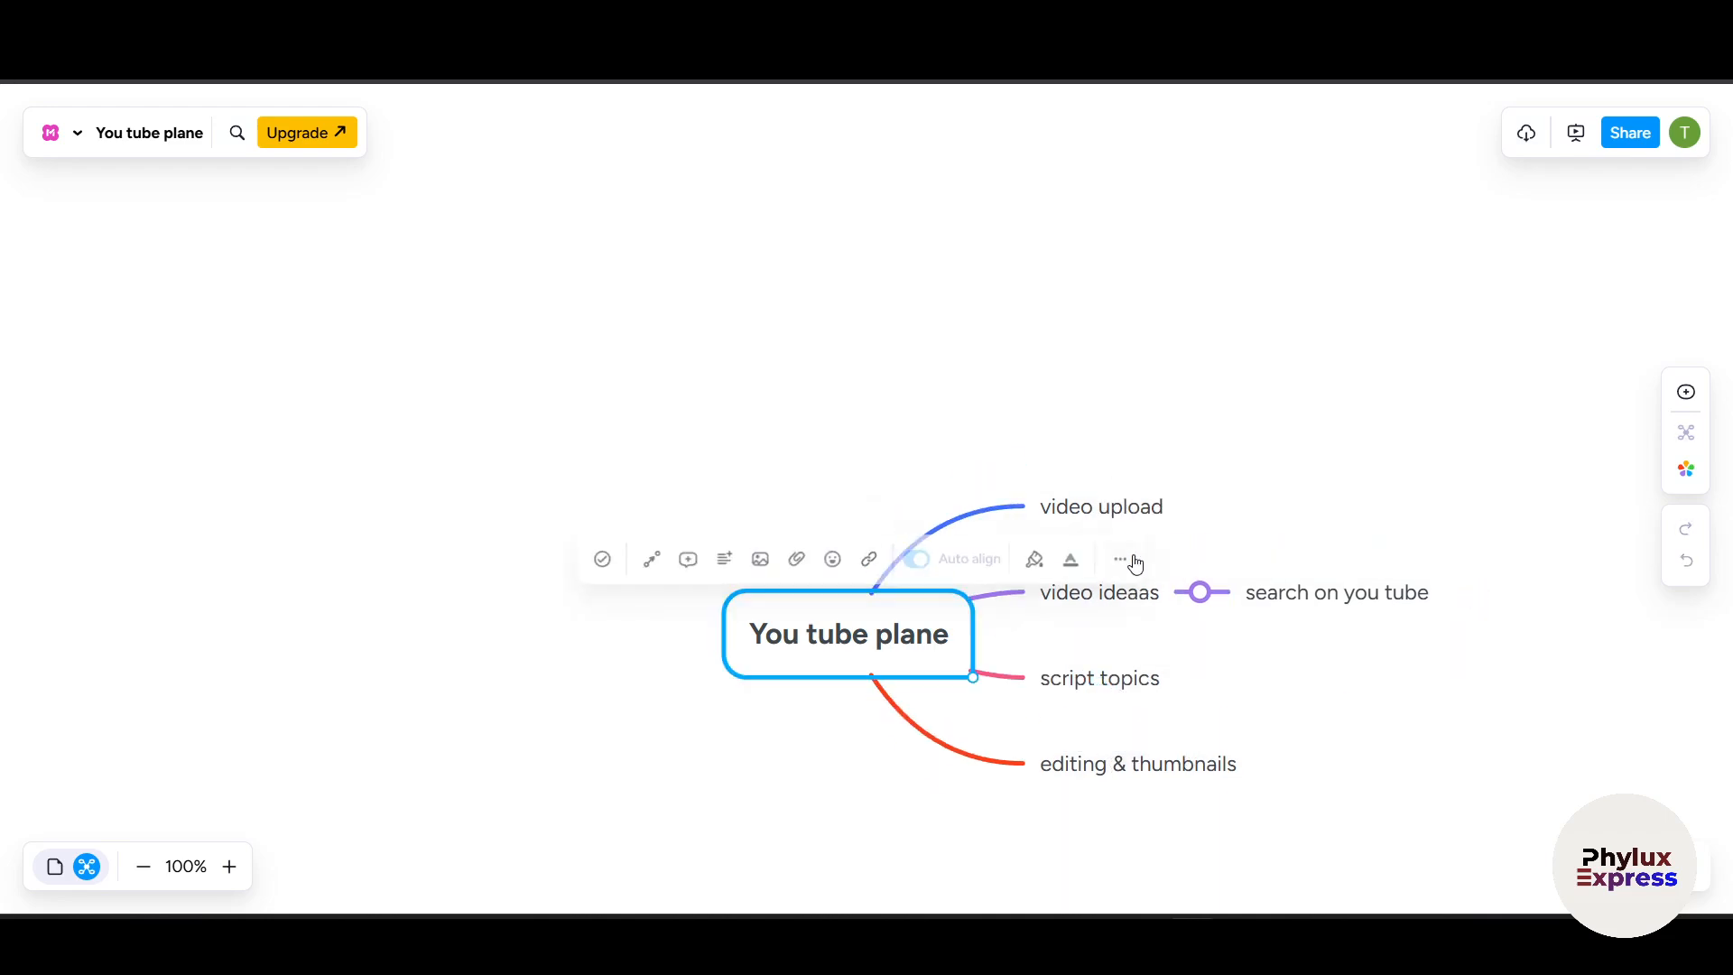
{"action": "left_click", "coordinate": [1146, 596]}
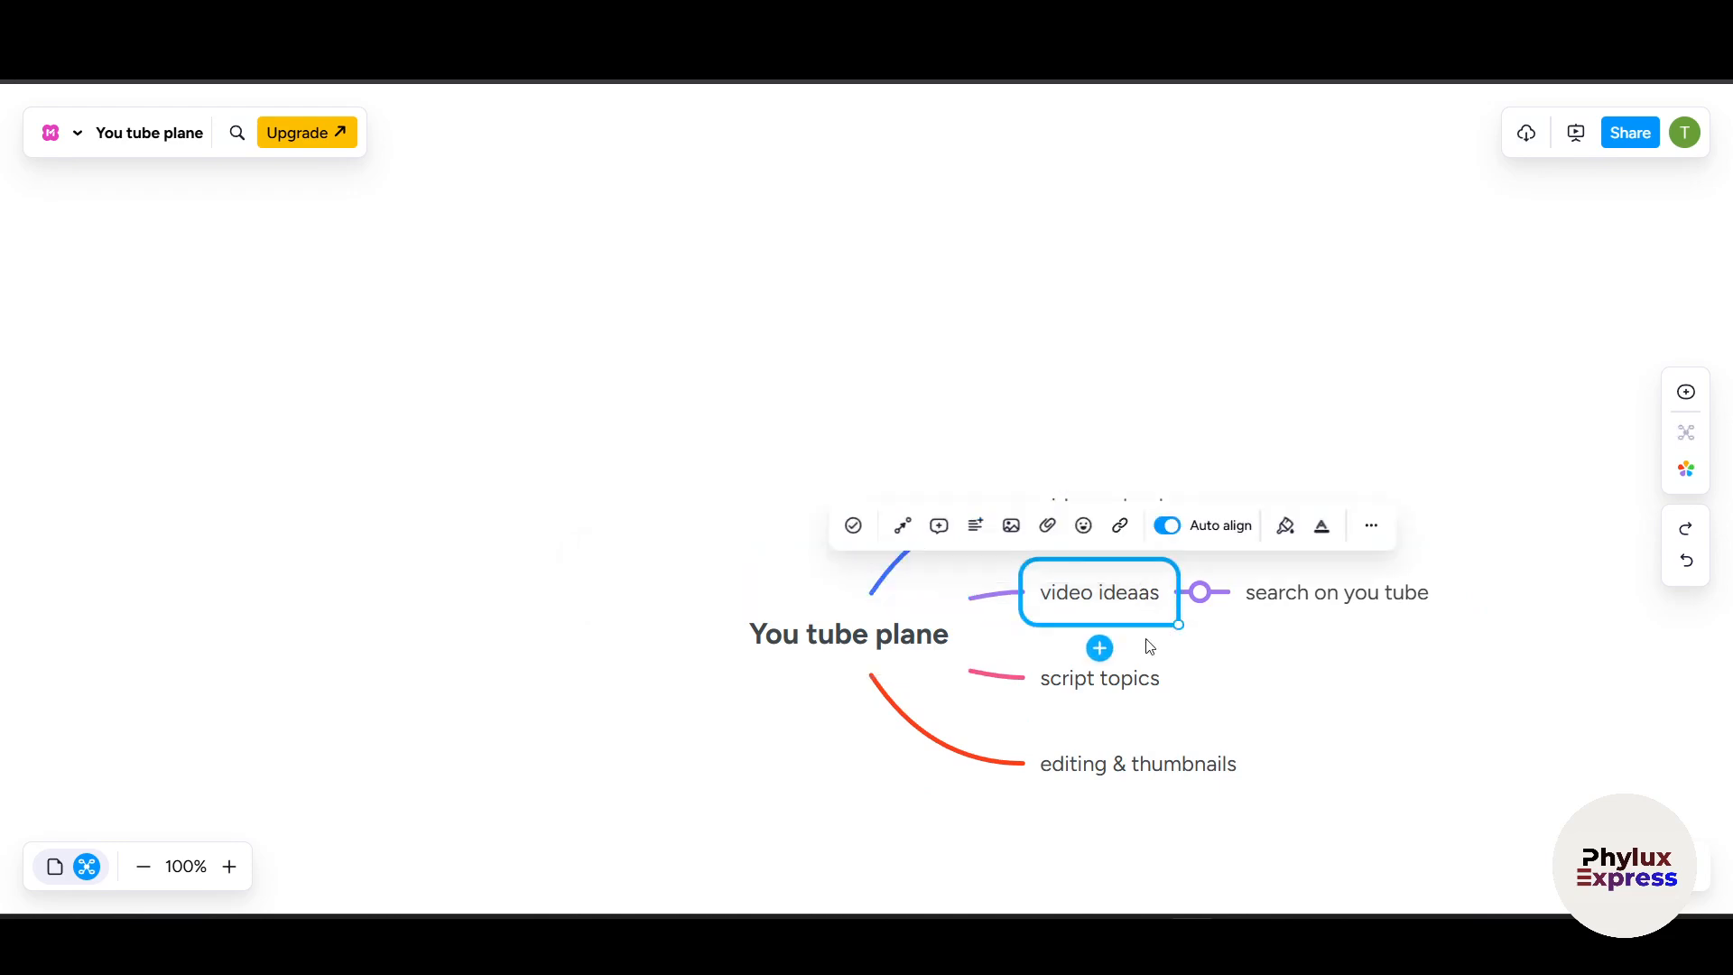
{"action": "left_click", "coordinate": [1291, 600]}
{"action": "left_click", "coordinate": [1320, 592]}
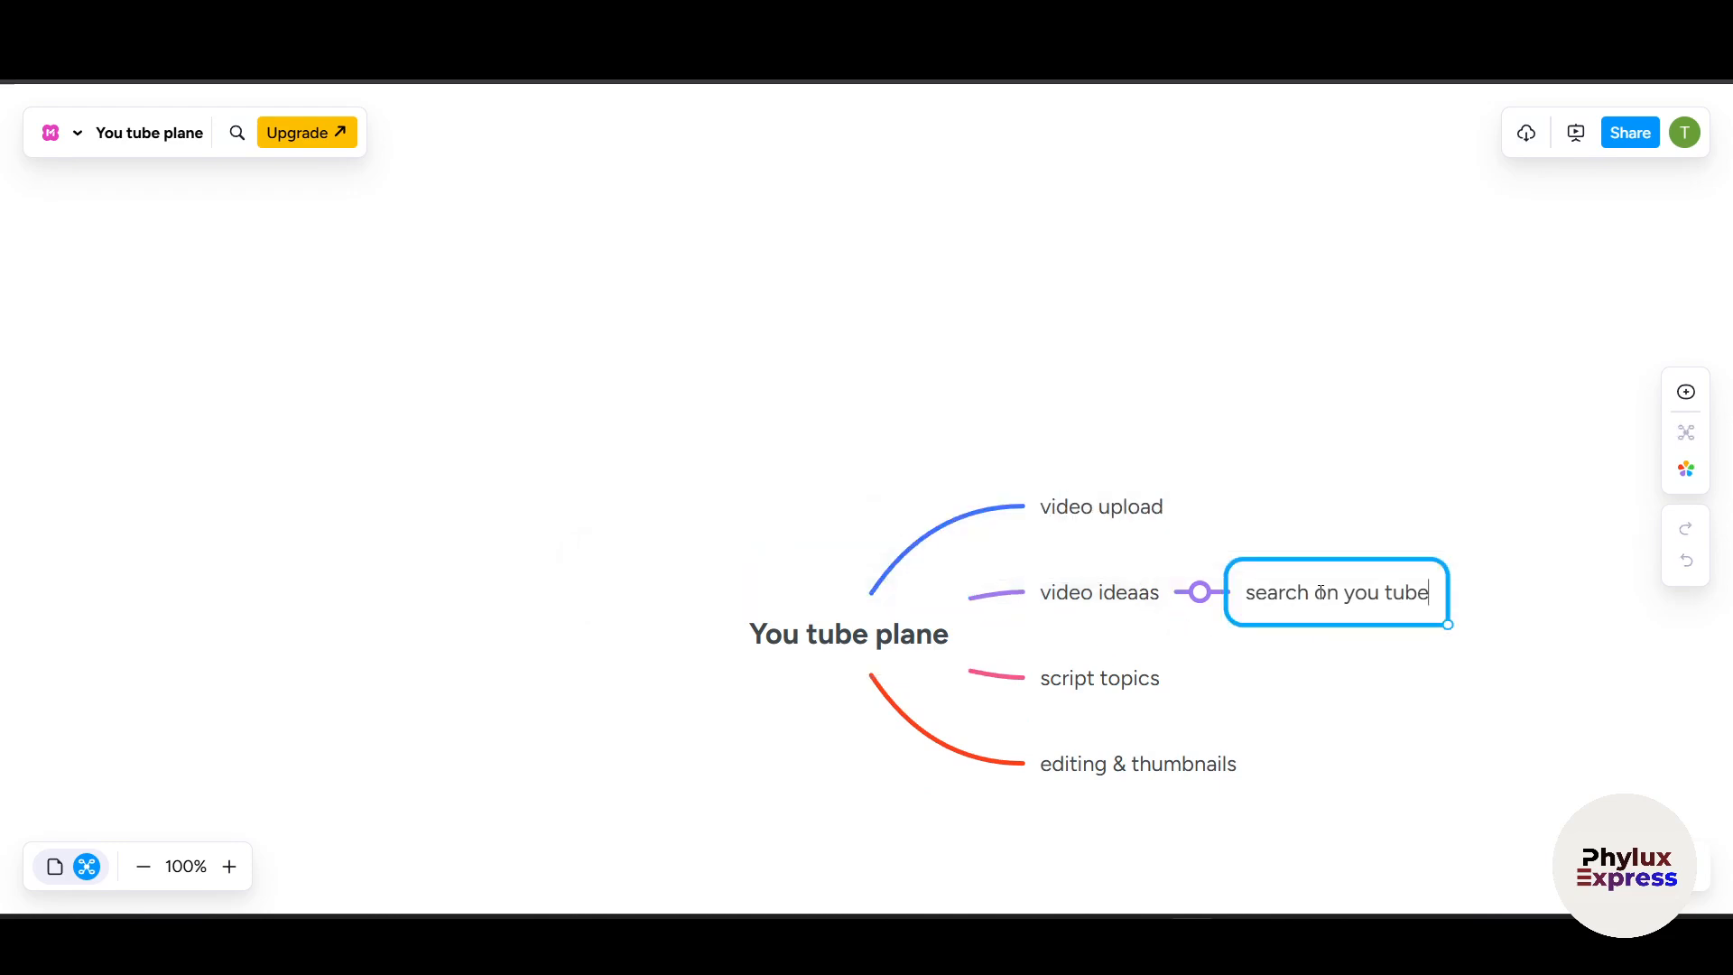
{"action": "left_click", "coordinate": [1320, 670]}
{"action": "left_click", "coordinate": [1337, 597]}
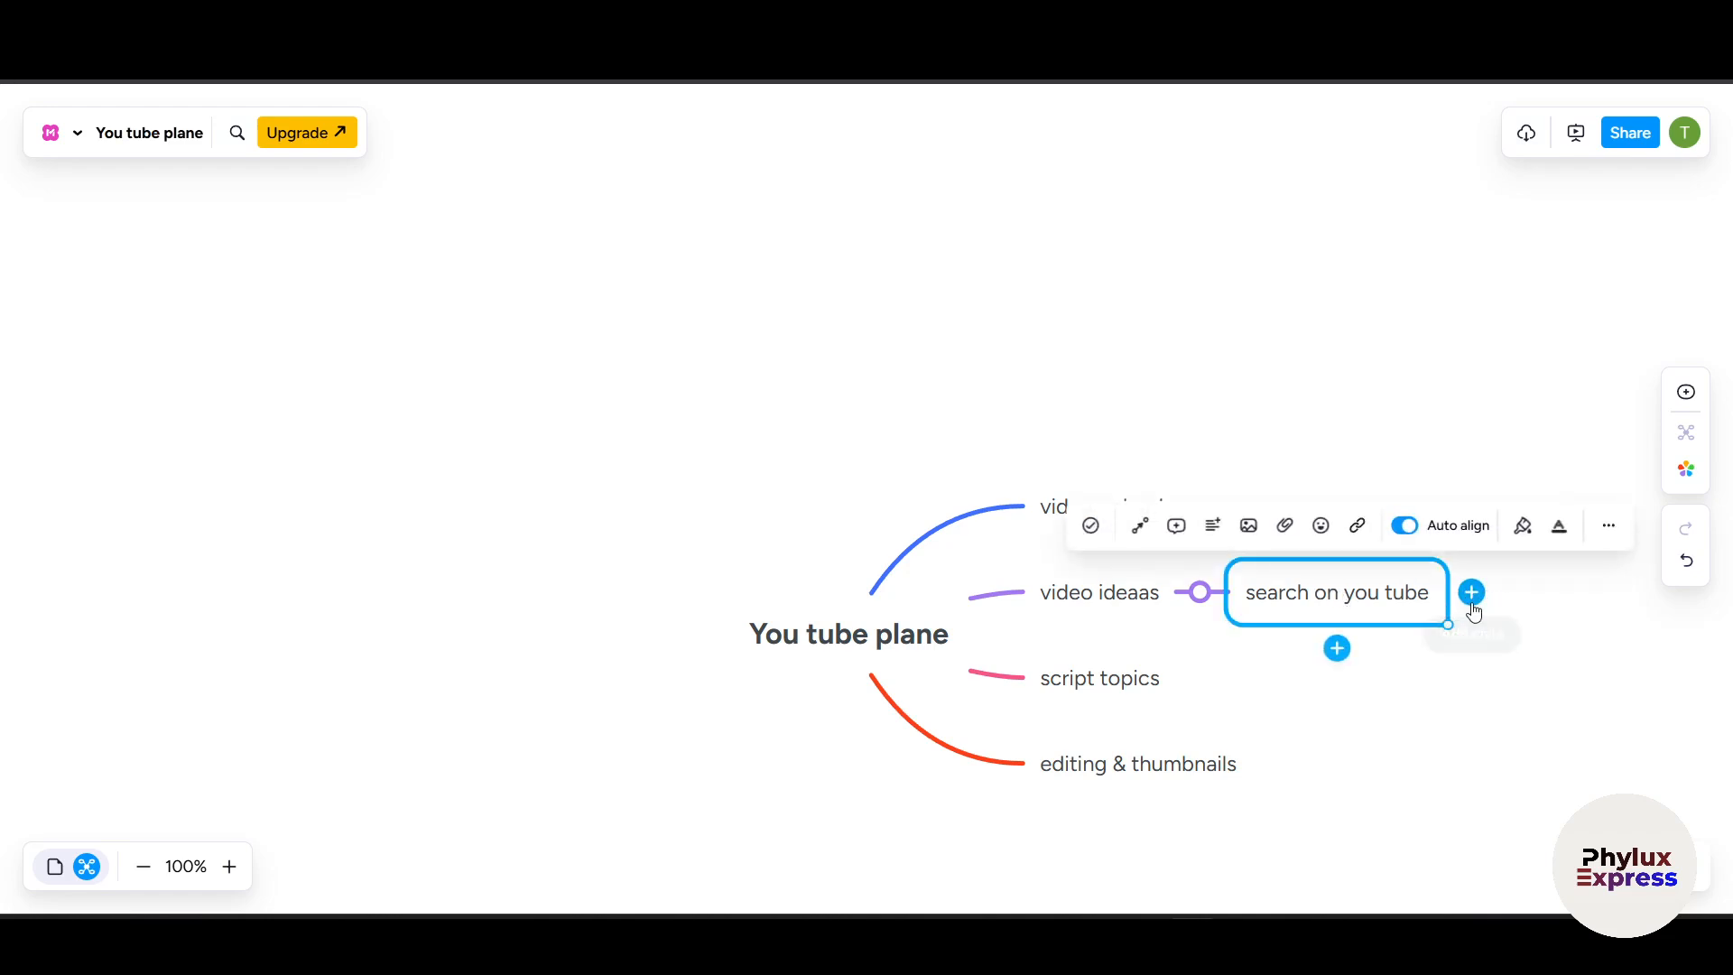
{"action": "left_click", "coordinate": [1473, 678]}
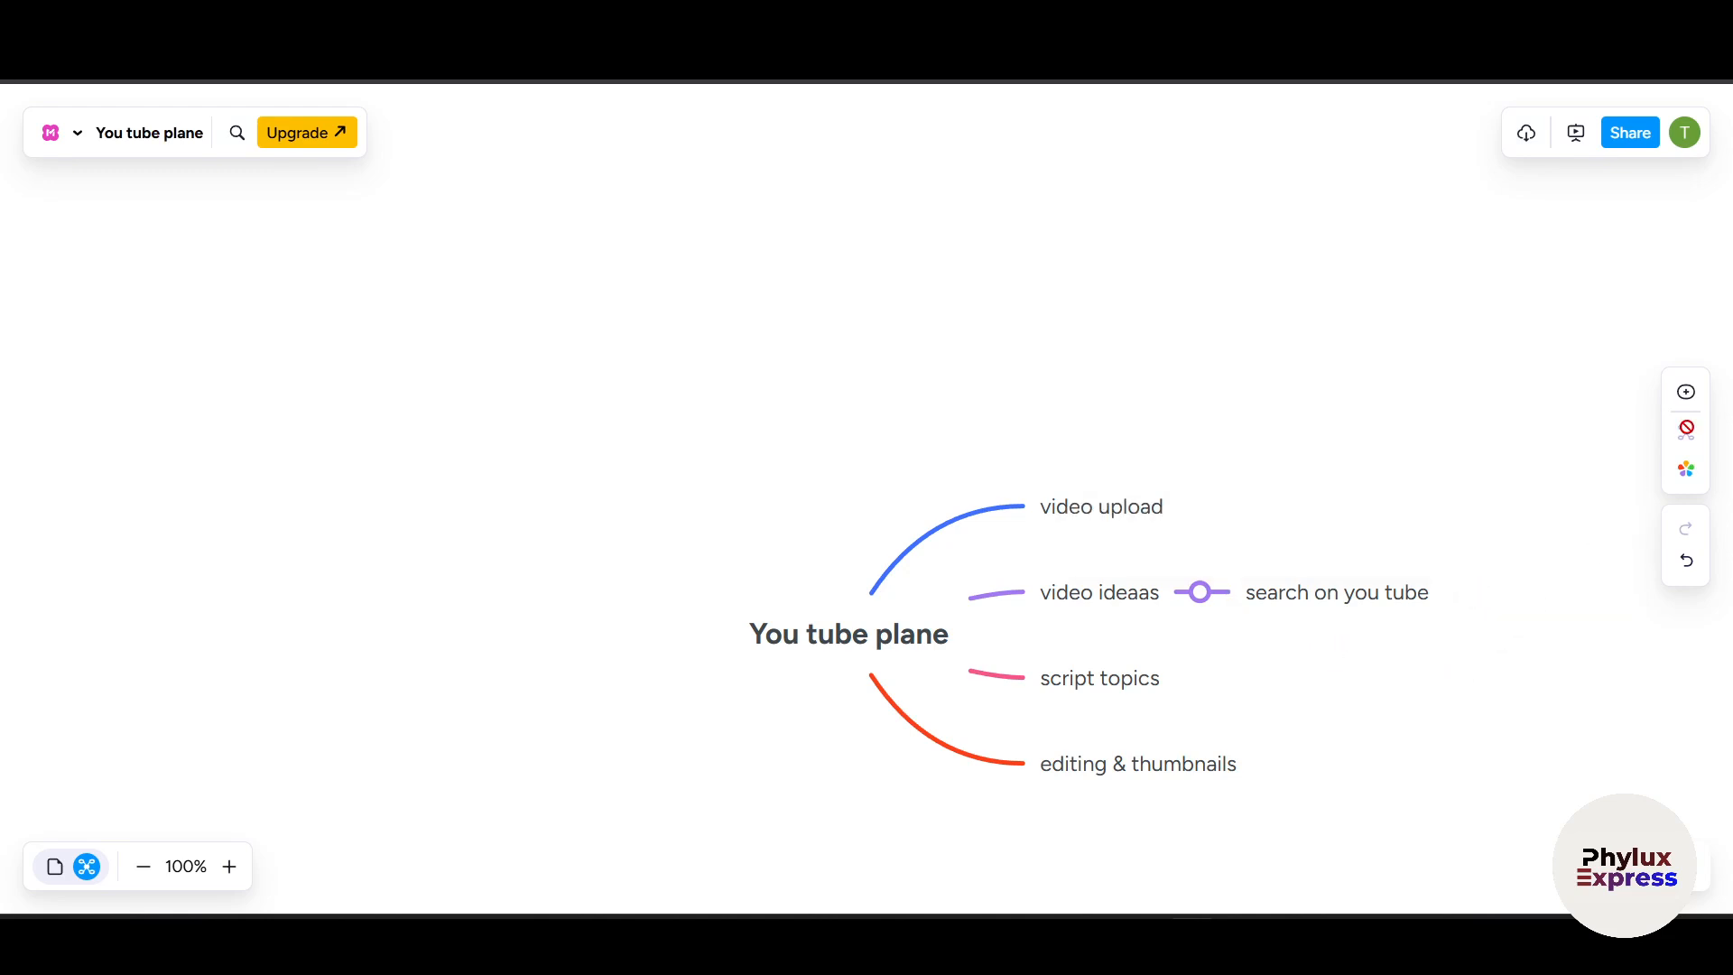
Step: Try the Color Burst, Vintage, Pastel, Bubbles and Nostalgia themes on the map
{"action": "left_click", "coordinate": [1696, 482]}
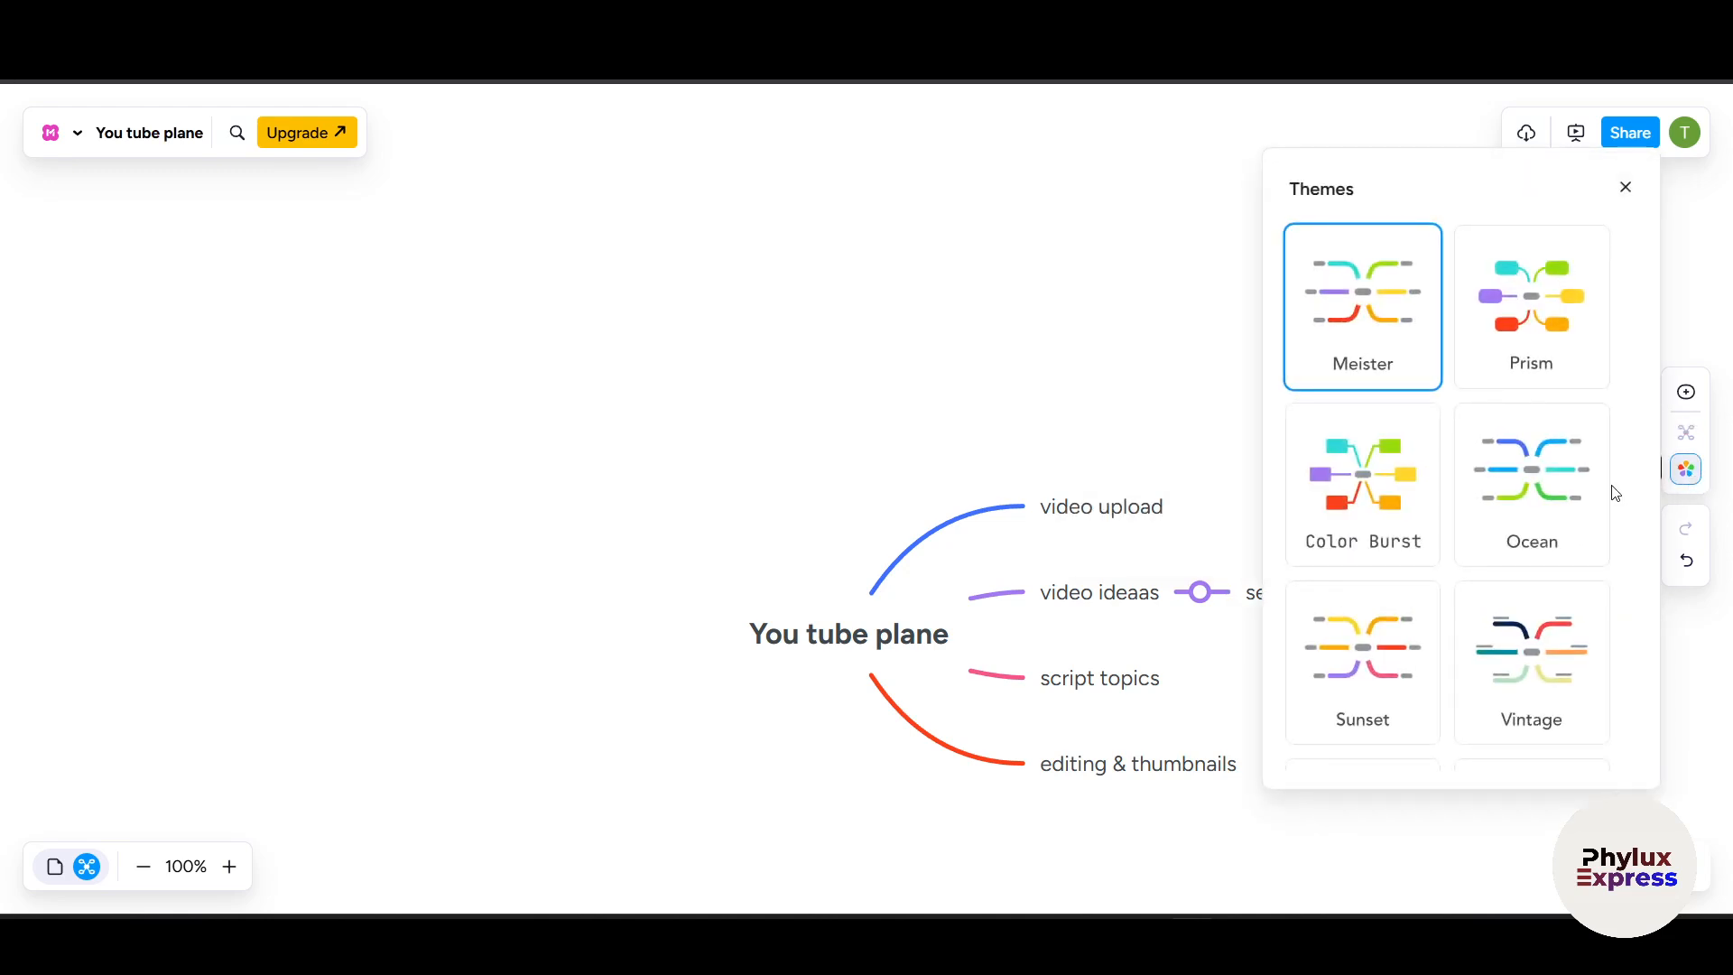
{"action": "left_click", "coordinate": [1382, 504]}
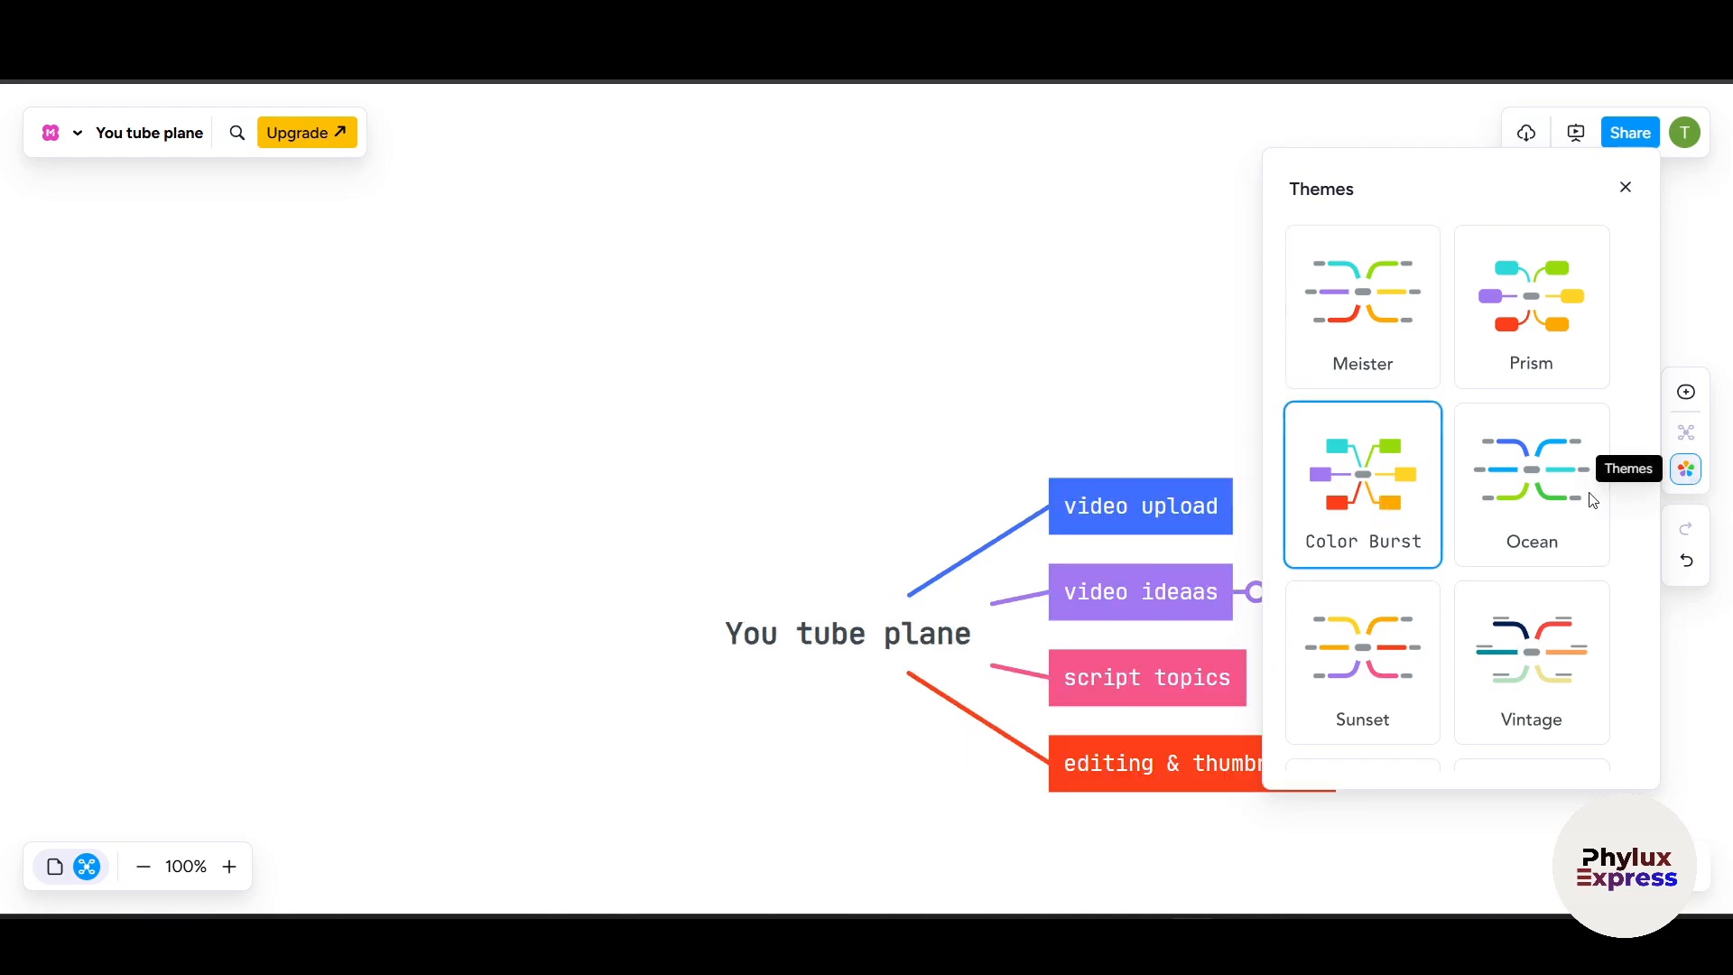
{"action": "scroll", "coordinate": [1530, 596], "scroll_direction": "down", "scroll_amount": 2}
{"action": "left_click", "coordinate": [1531, 577]}
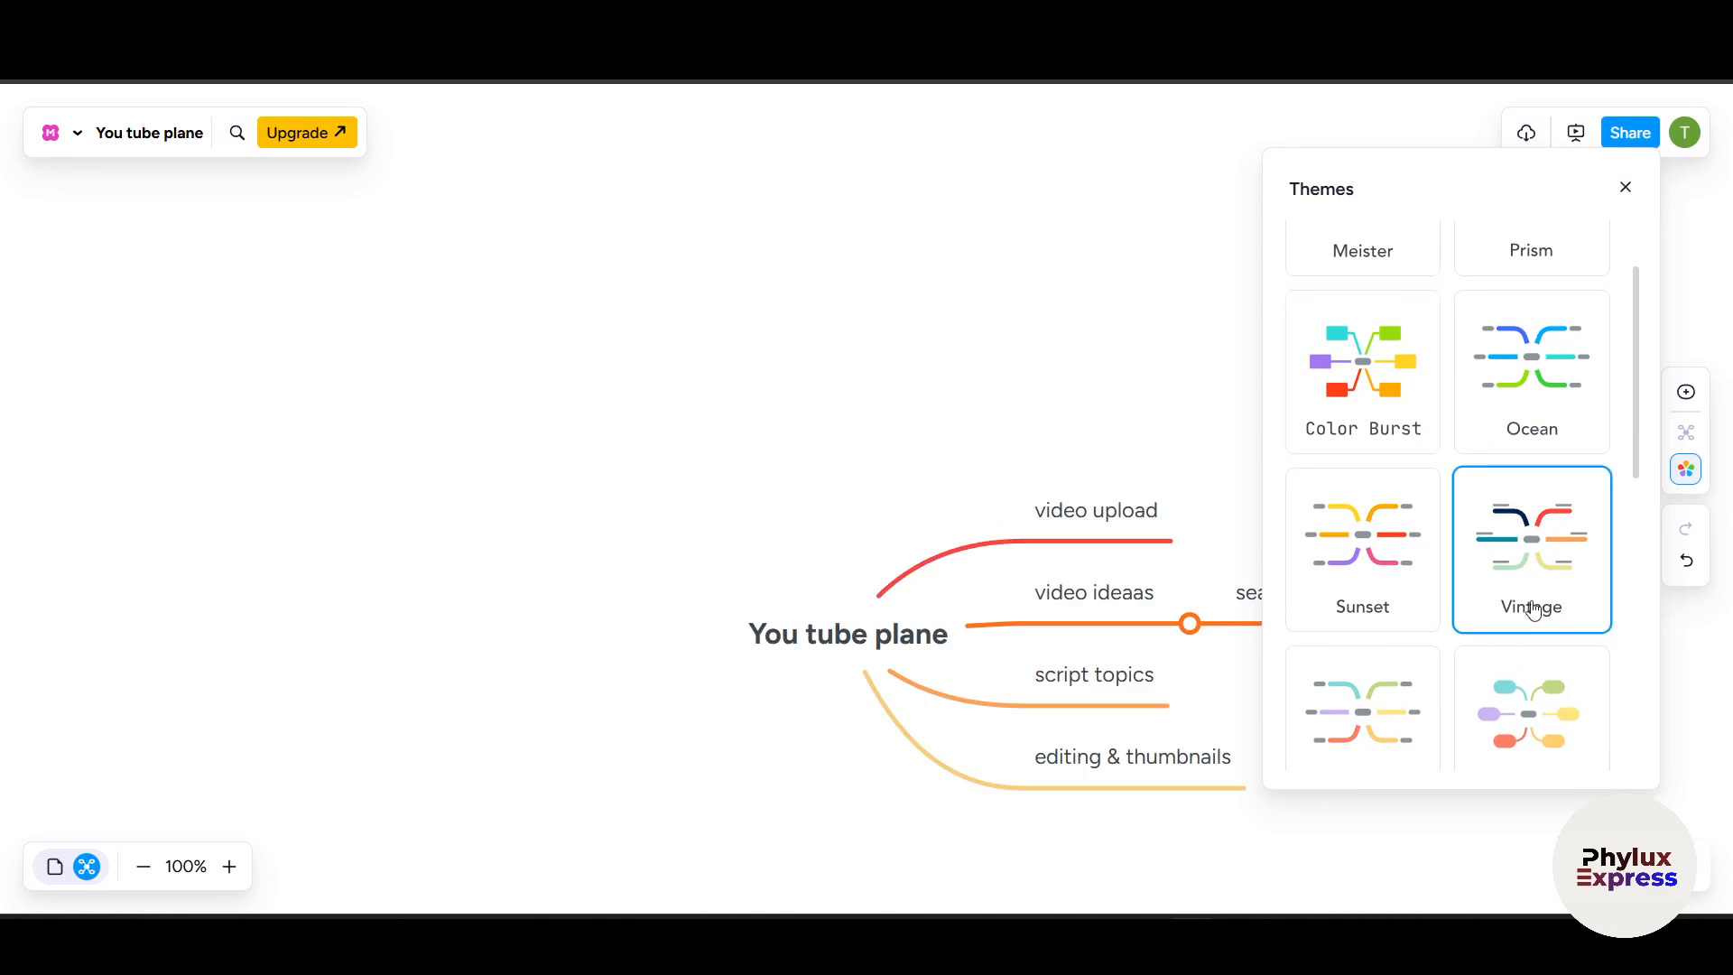
{"action": "left_click", "coordinate": [1400, 720]}
{"action": "left_click", "coordinate": [1510, 745]}
{"action": "scroll", "coordinate": [1471, 689], "scroll_direction": "down", "scroll_amount": 5}
{"action": "left_click", "coordinate": [1408, 689]}
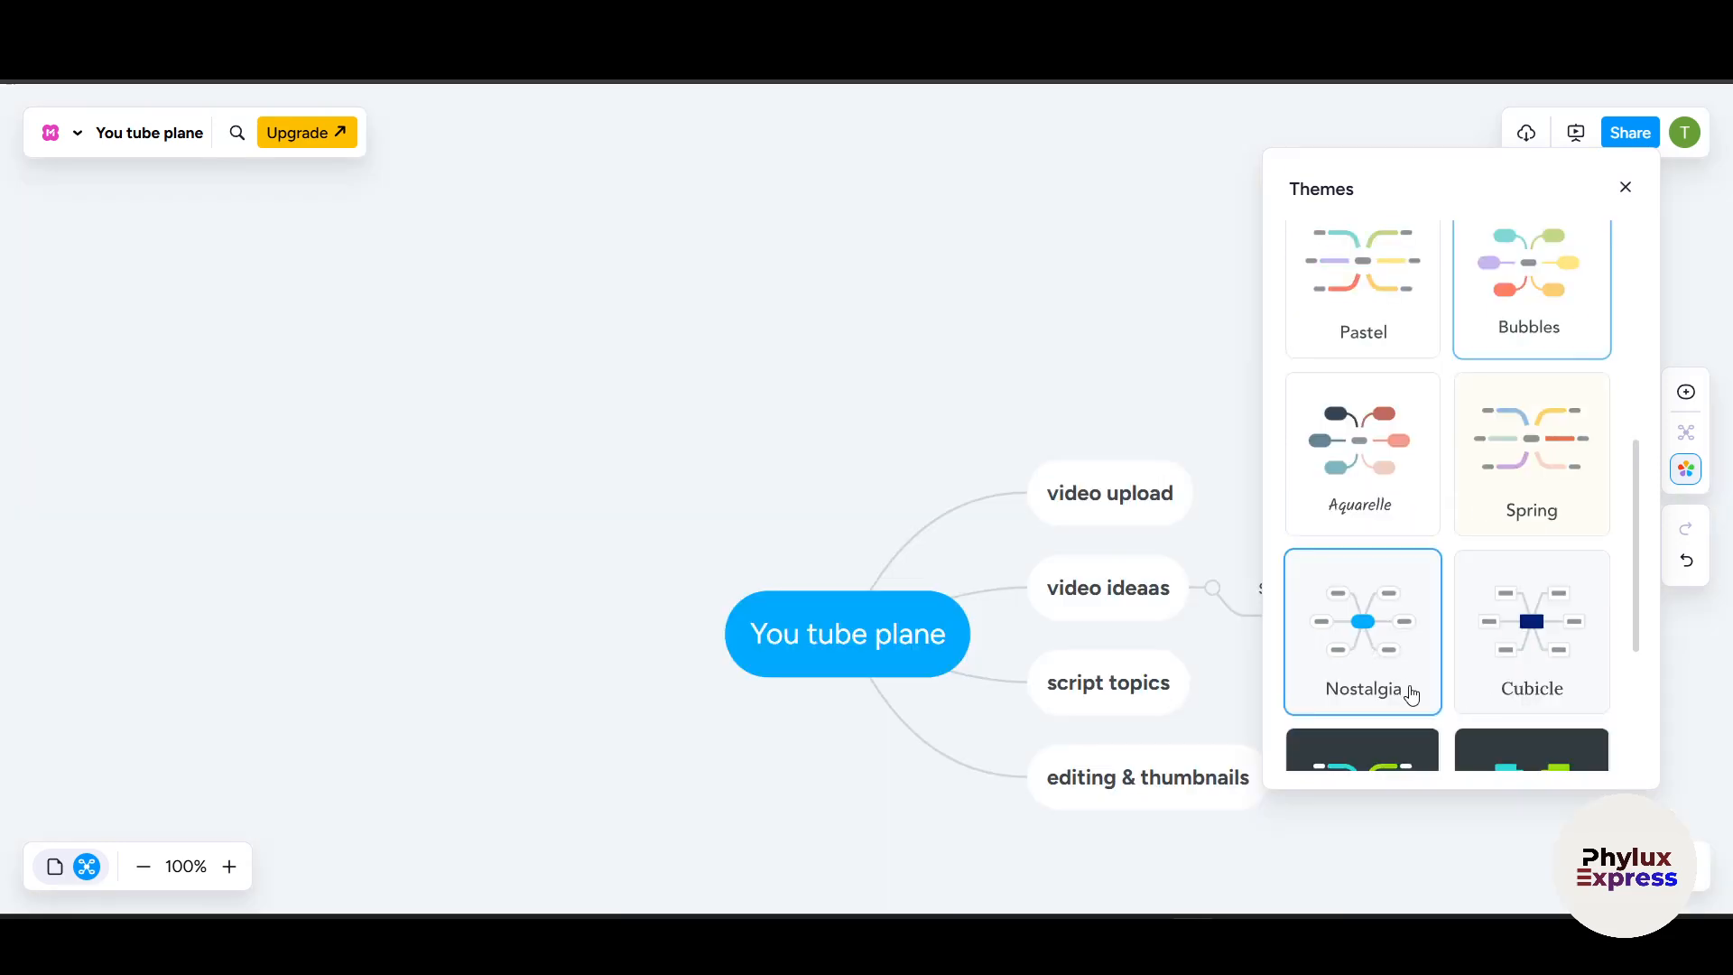
Step: Try the Midnite theme and apply the Dark Mode theme to the map
{"action": "scroll", "coordinate": [1390, 686], "scroll_direction": "down", "scroll_amount": 4}
{"action": "left_click", "coordinate": [1441, 637]}
{"action": "scroll", "coordinate": [1442, 641], "scroll_direction": "down", "scroll_amount": 2}
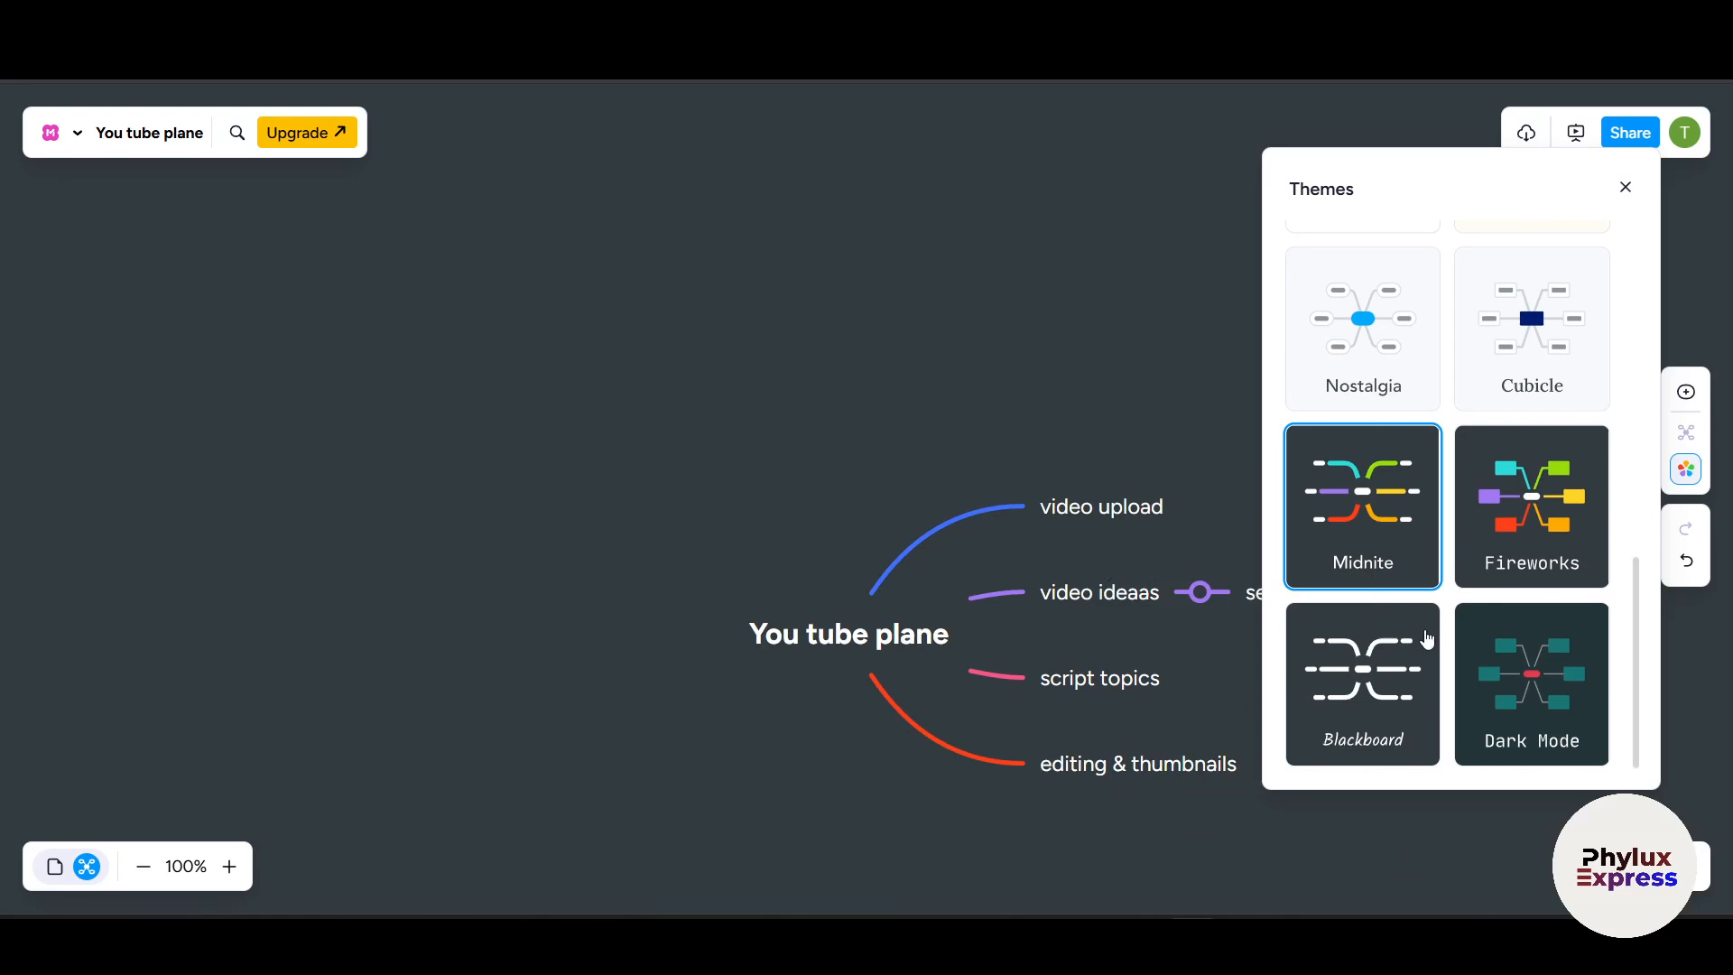
{"action": "left_click", "coordinate": [1517, 683]}
{"action": "left_click", "coordinate": [1026, 318]}
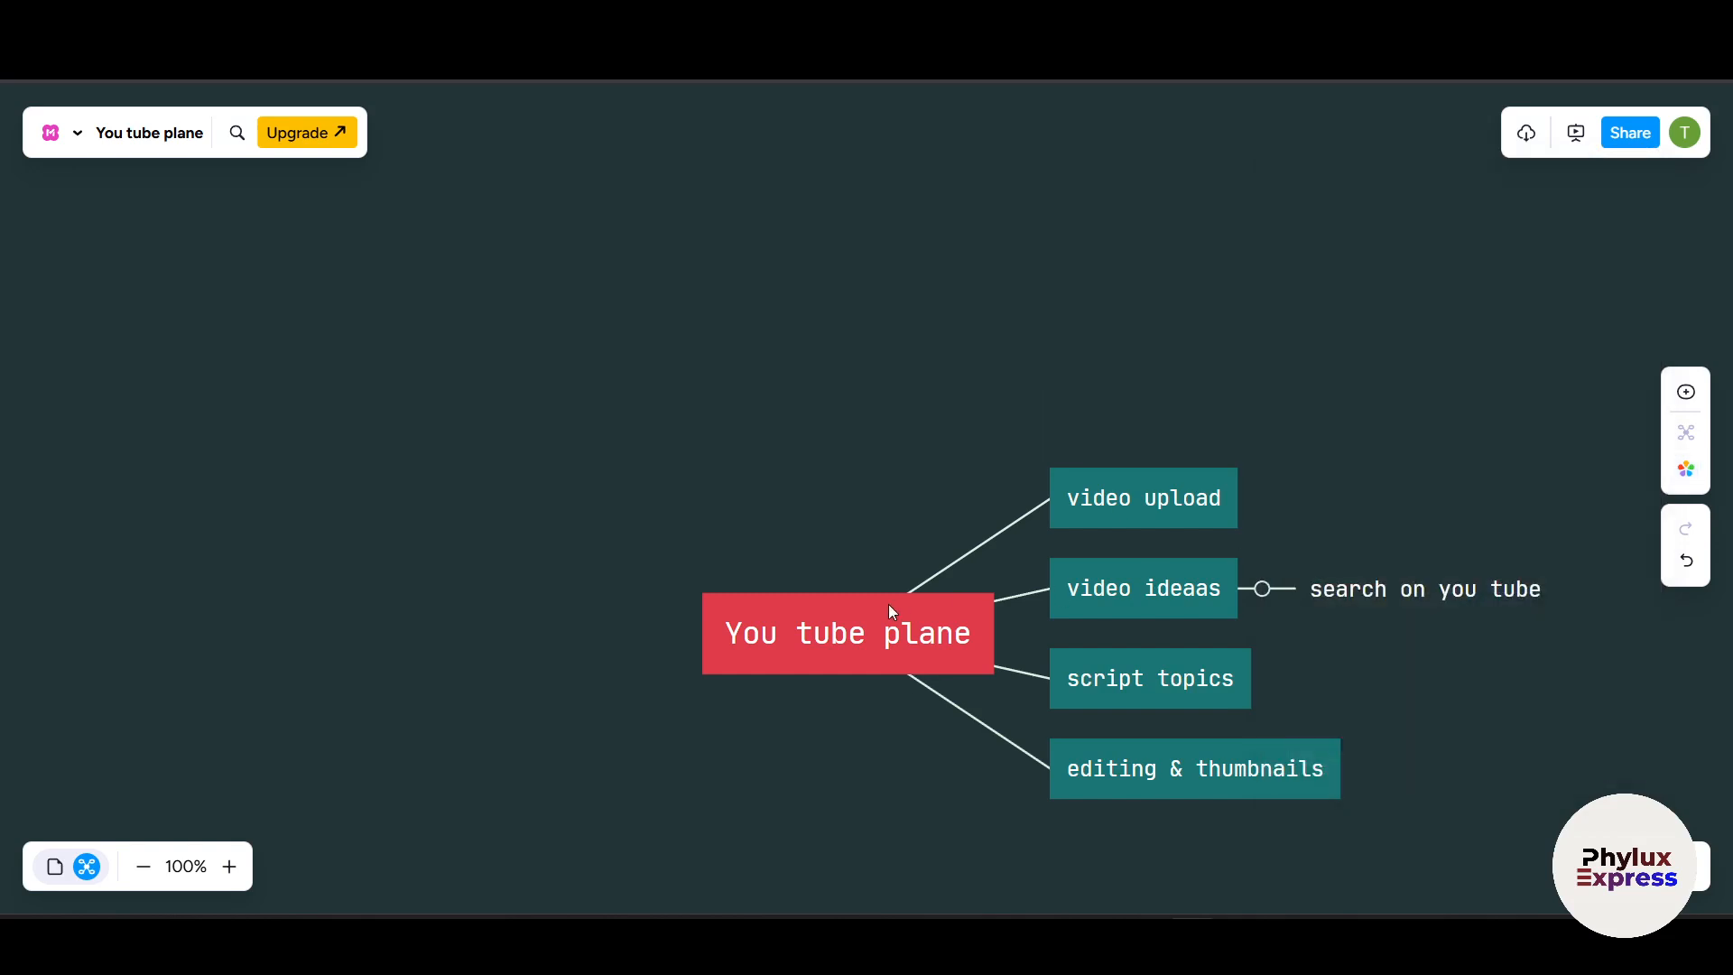
Step: Add a sibling topic "fasfasdf" from the "video upload" topic
{"action": "left_click", "coordinate": [883, 657]}
{"action": "left_click", "coordinate": [809, 423]}
{"action": "left_click", "coordinate": [1197, 502]}
{"action": "left_click", "coordinate": [1130, 564]}
{"action": "left_click", "coordinate": [1197, 488]}
{"action": "left_click", "coordinate": [1143, 557]}
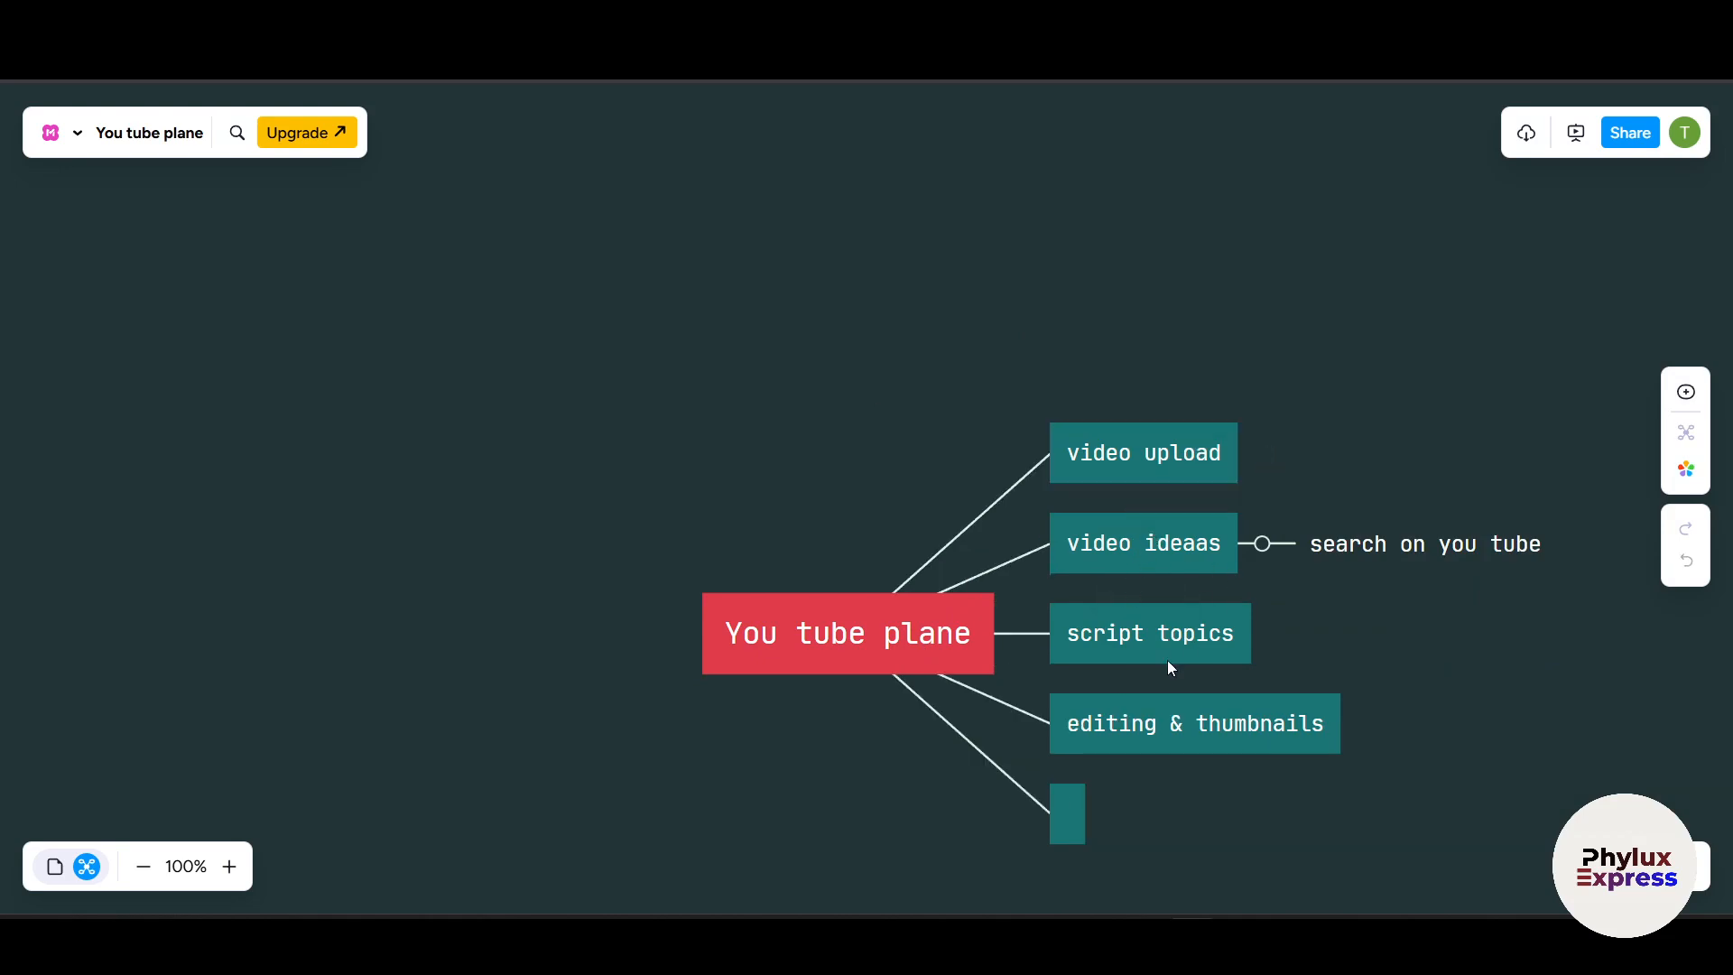
{"action": "type", "text": "fasfasdf"}
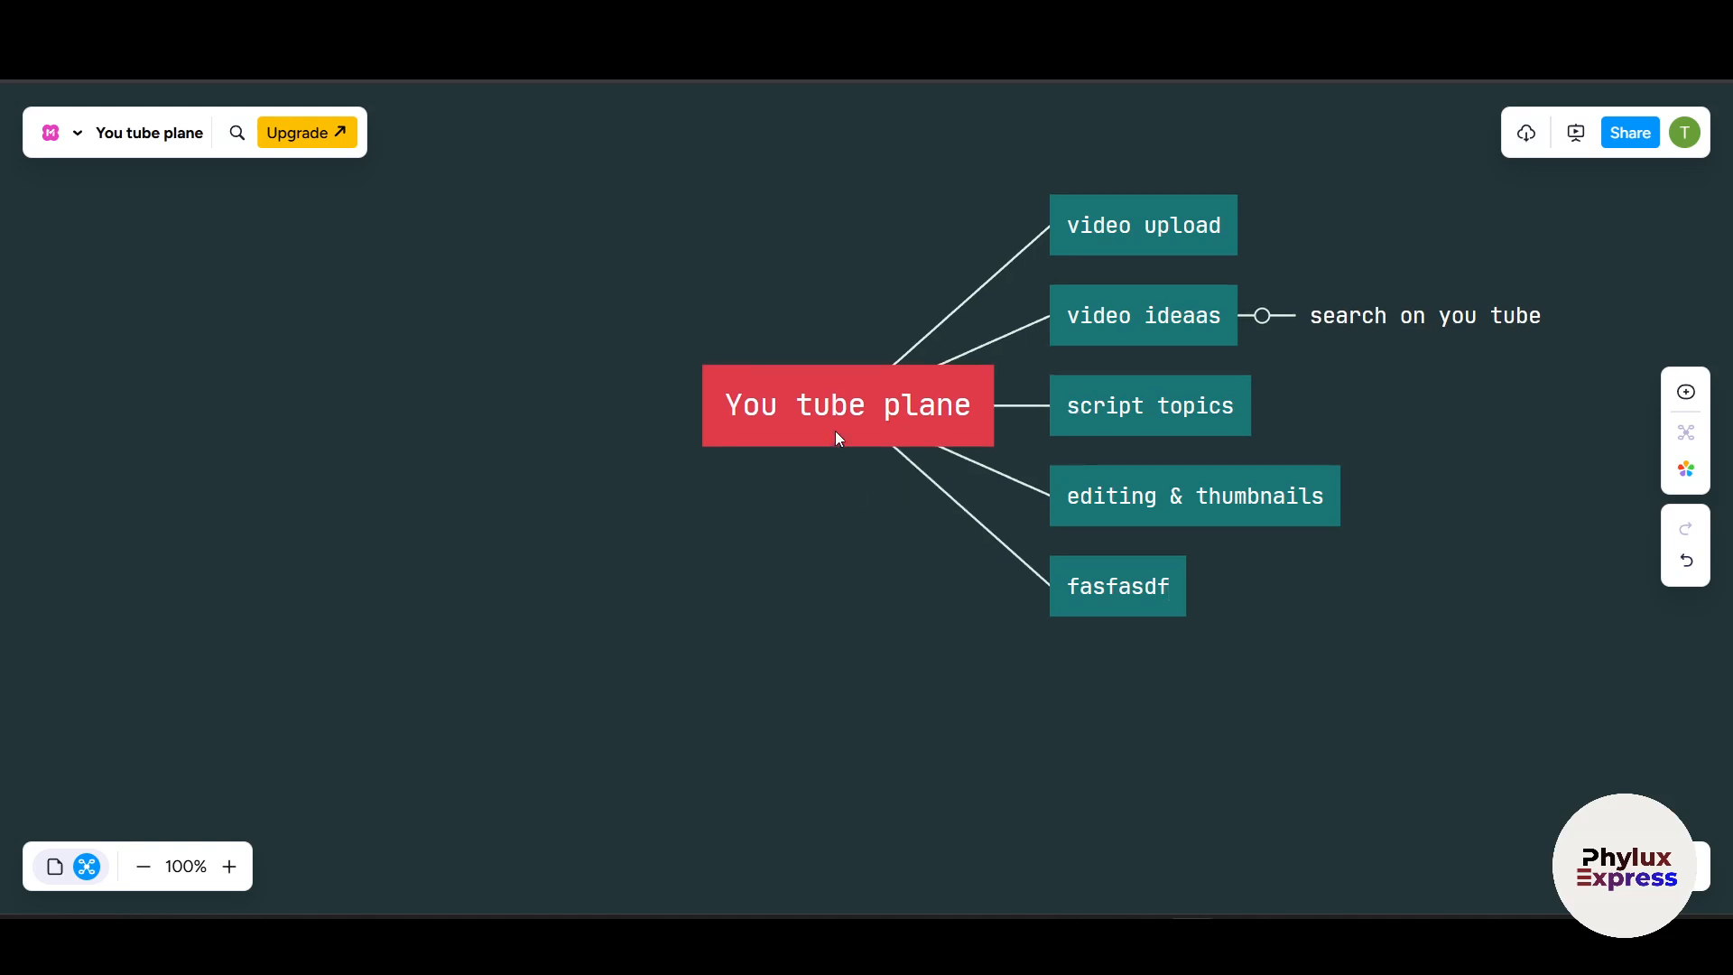
Step: Draw a connection arrow from the left side of the central topic to the "fasfasdf" topic
{"action": "double_click", "coordinate": [838, 426]}
{"action": "left_click", "coordinate": [870, 428]}
{"action": "left_click", "coordinate": [869, 485]}
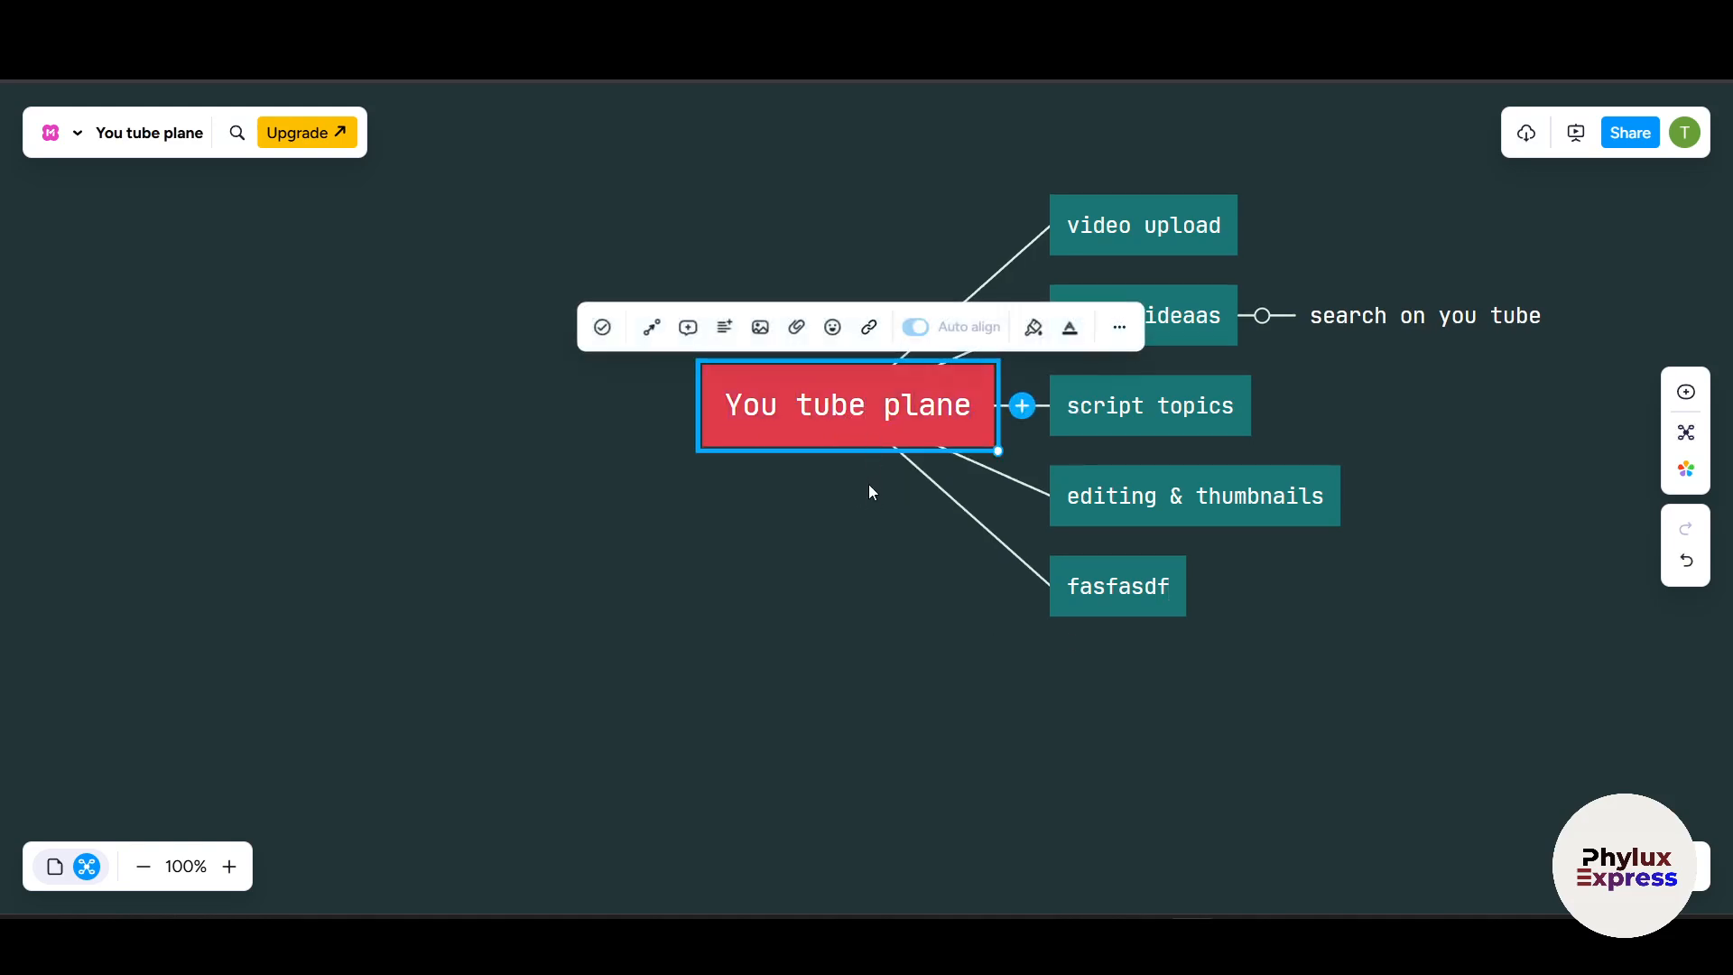
{"action": "left_click", "coordinate": [654, 329]}
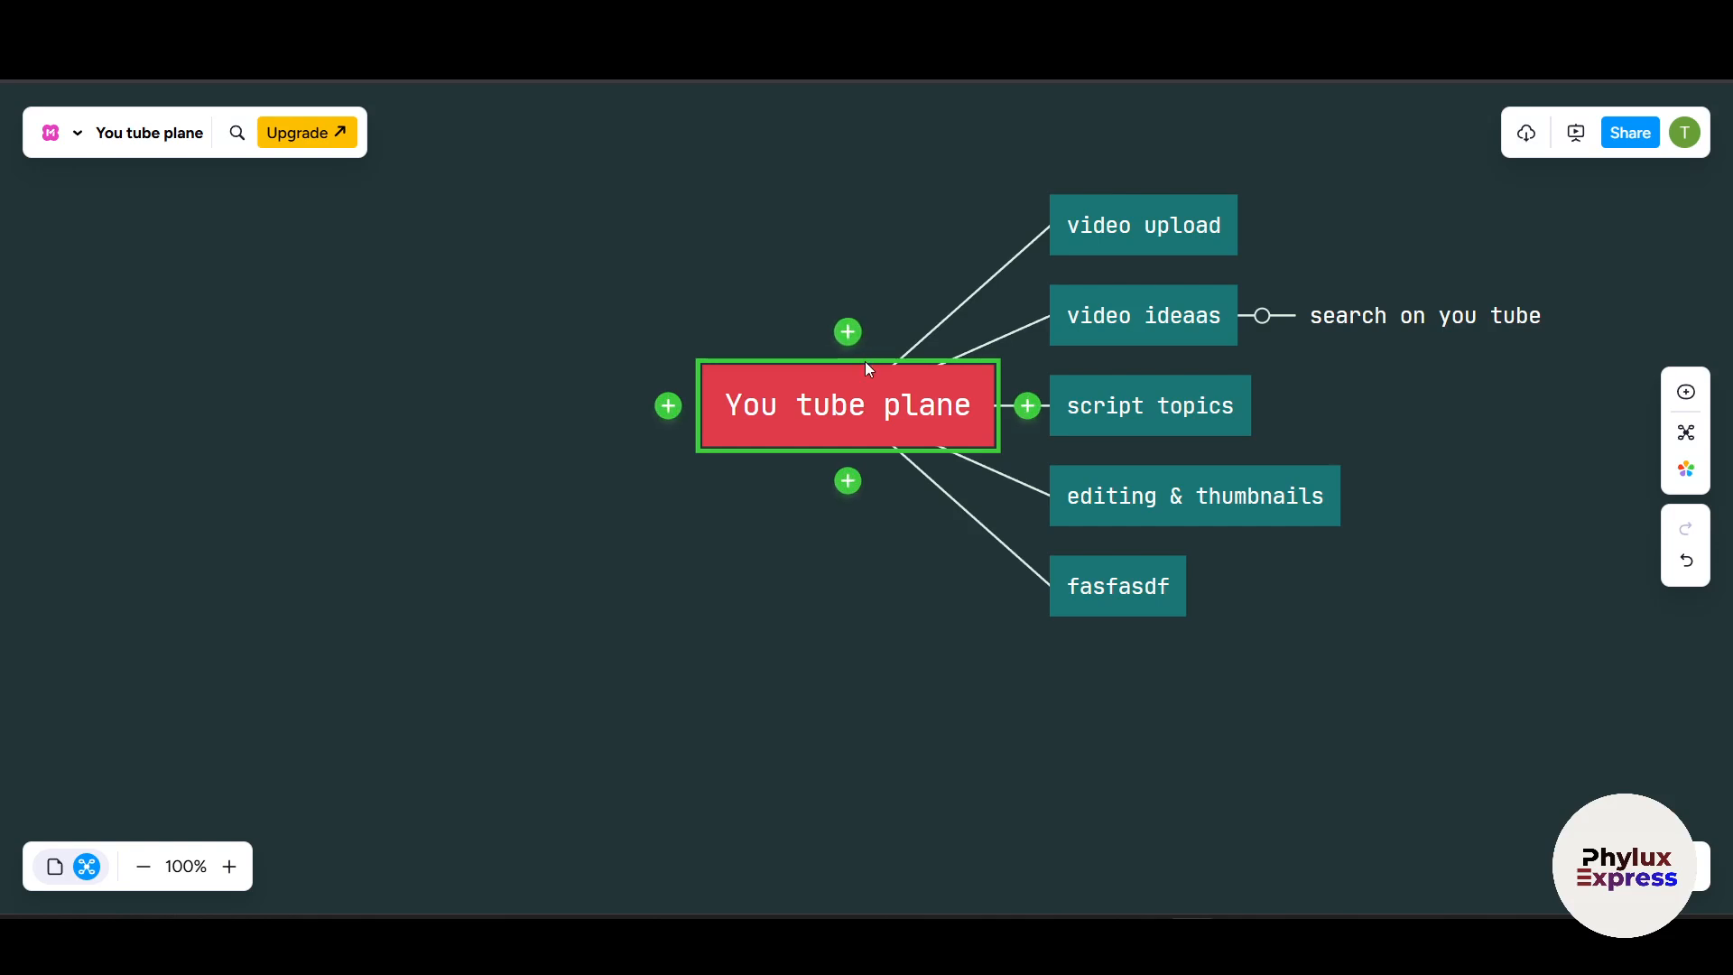
{"action": "left_click", "coordinate": [663, 408]}
{"action": "left_click_drag", "start_coordinate": [1085, 211], "coordinate": [1242, 513]}
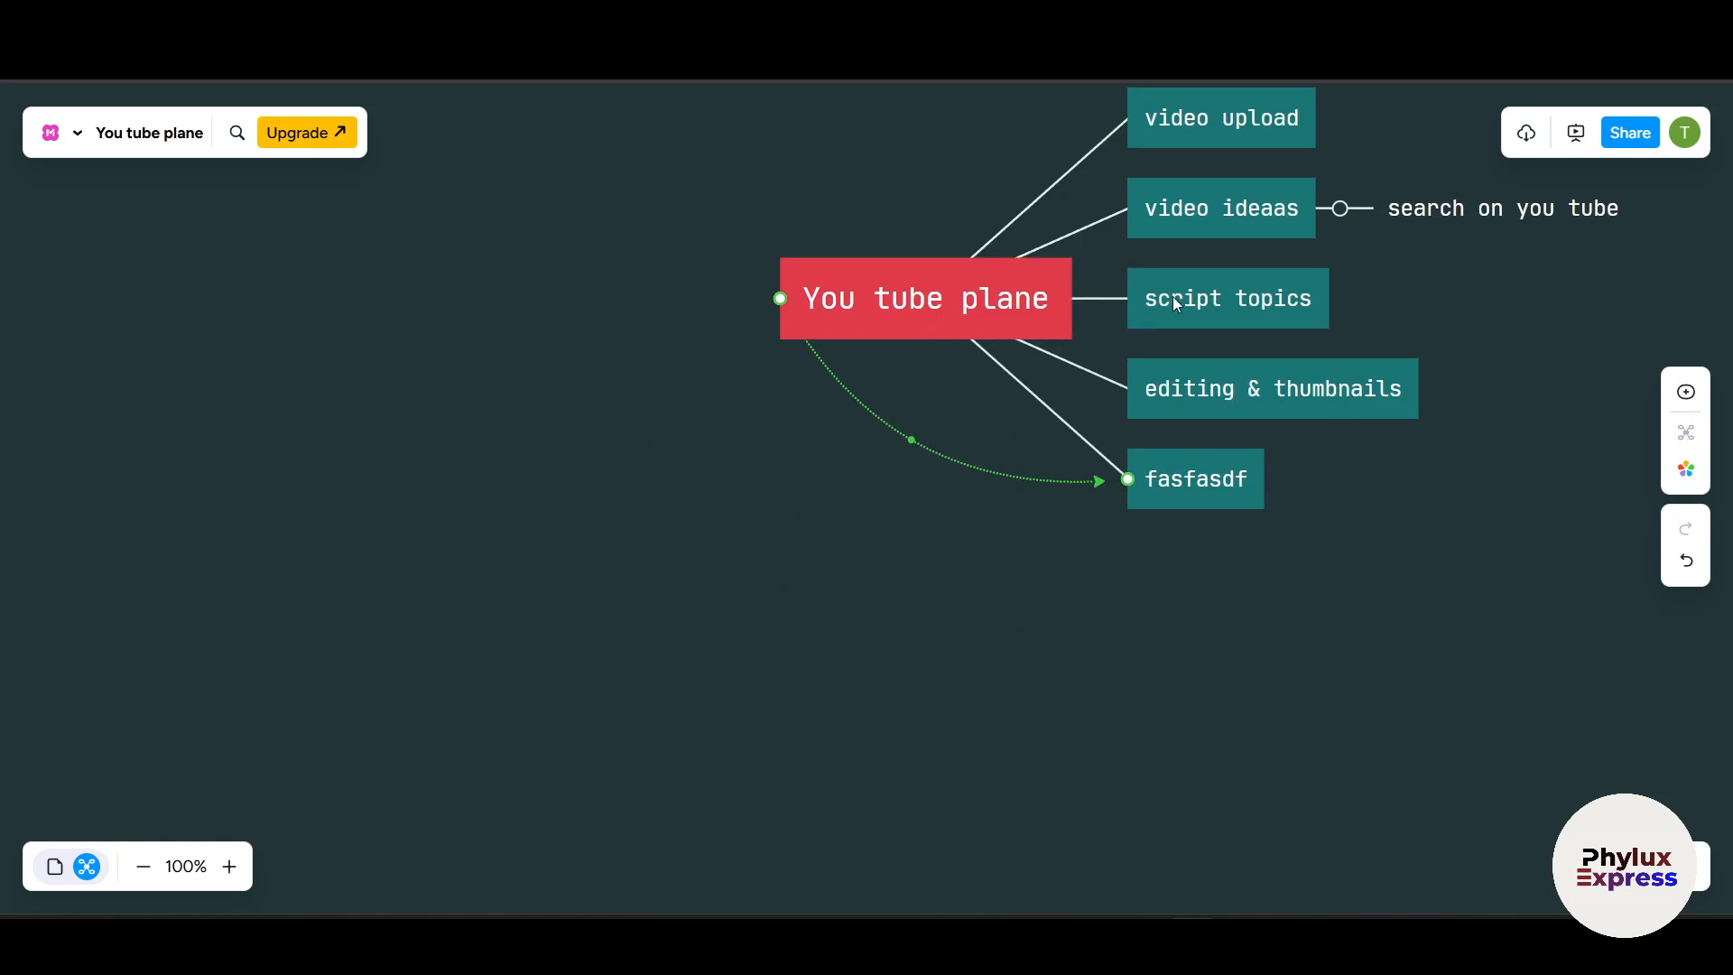
{"action": "left_click", "coordinate": [1177, 480]}
Step: Add the note "adsfadsfasdf" to the central topic
{"action": "left_click", "coordinate": [847, 282]}
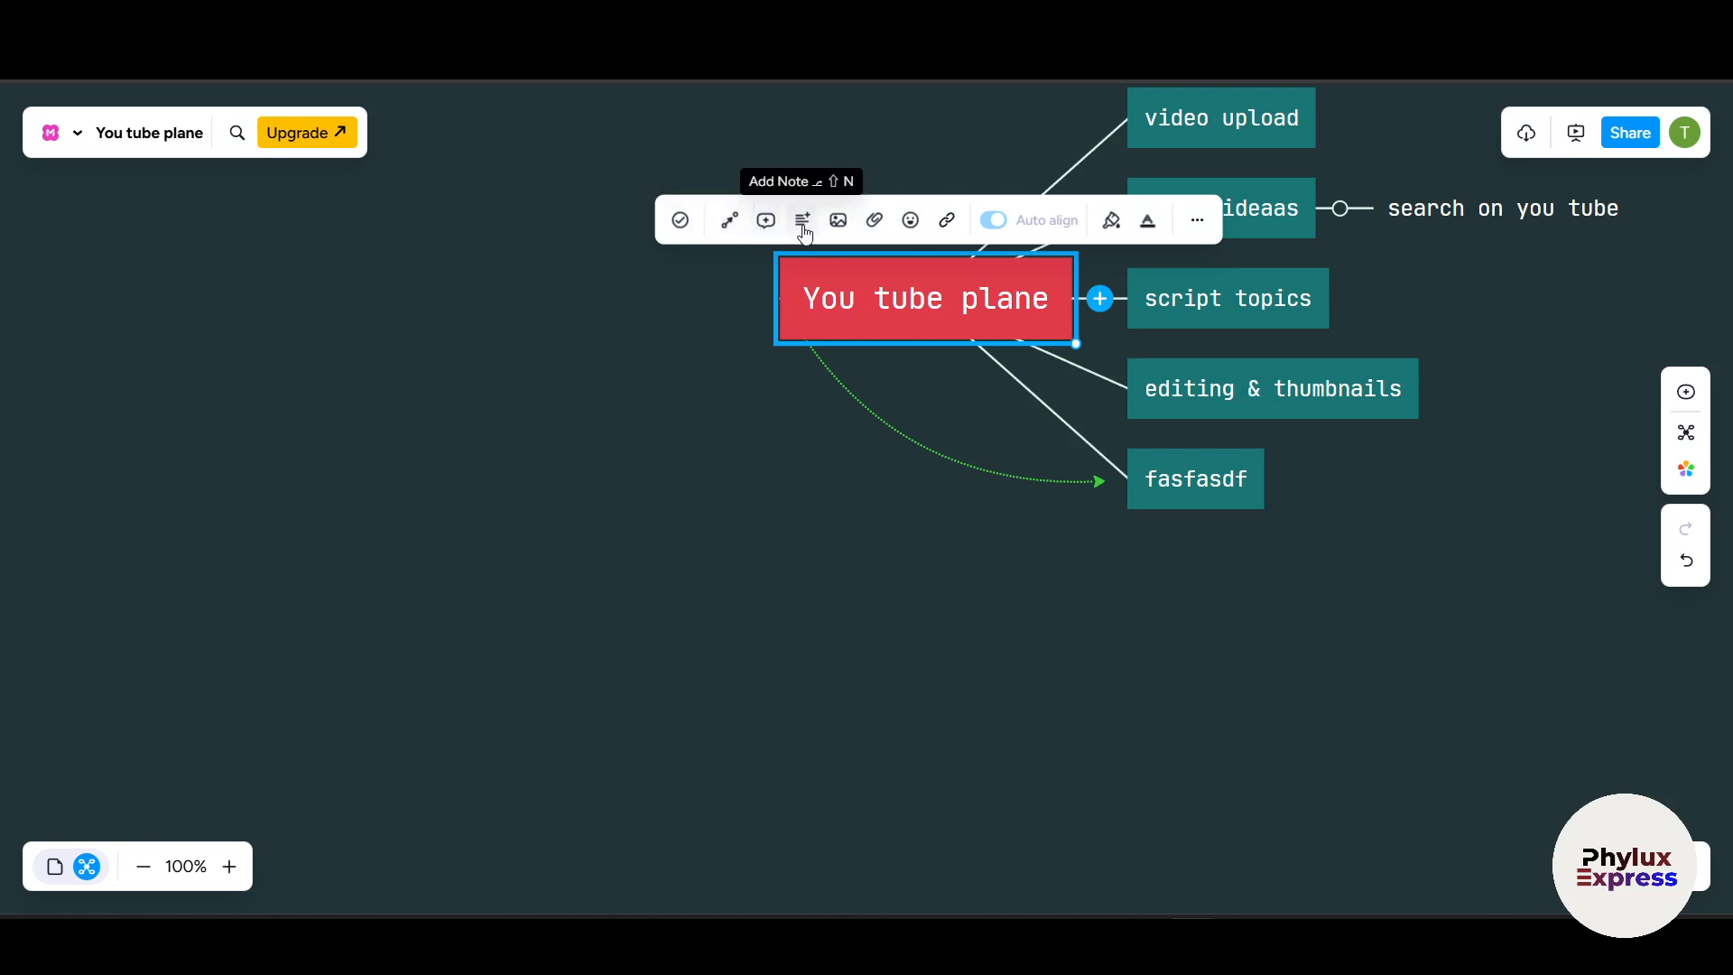
{"action": "left_click", "coordinate": [802, 222]}
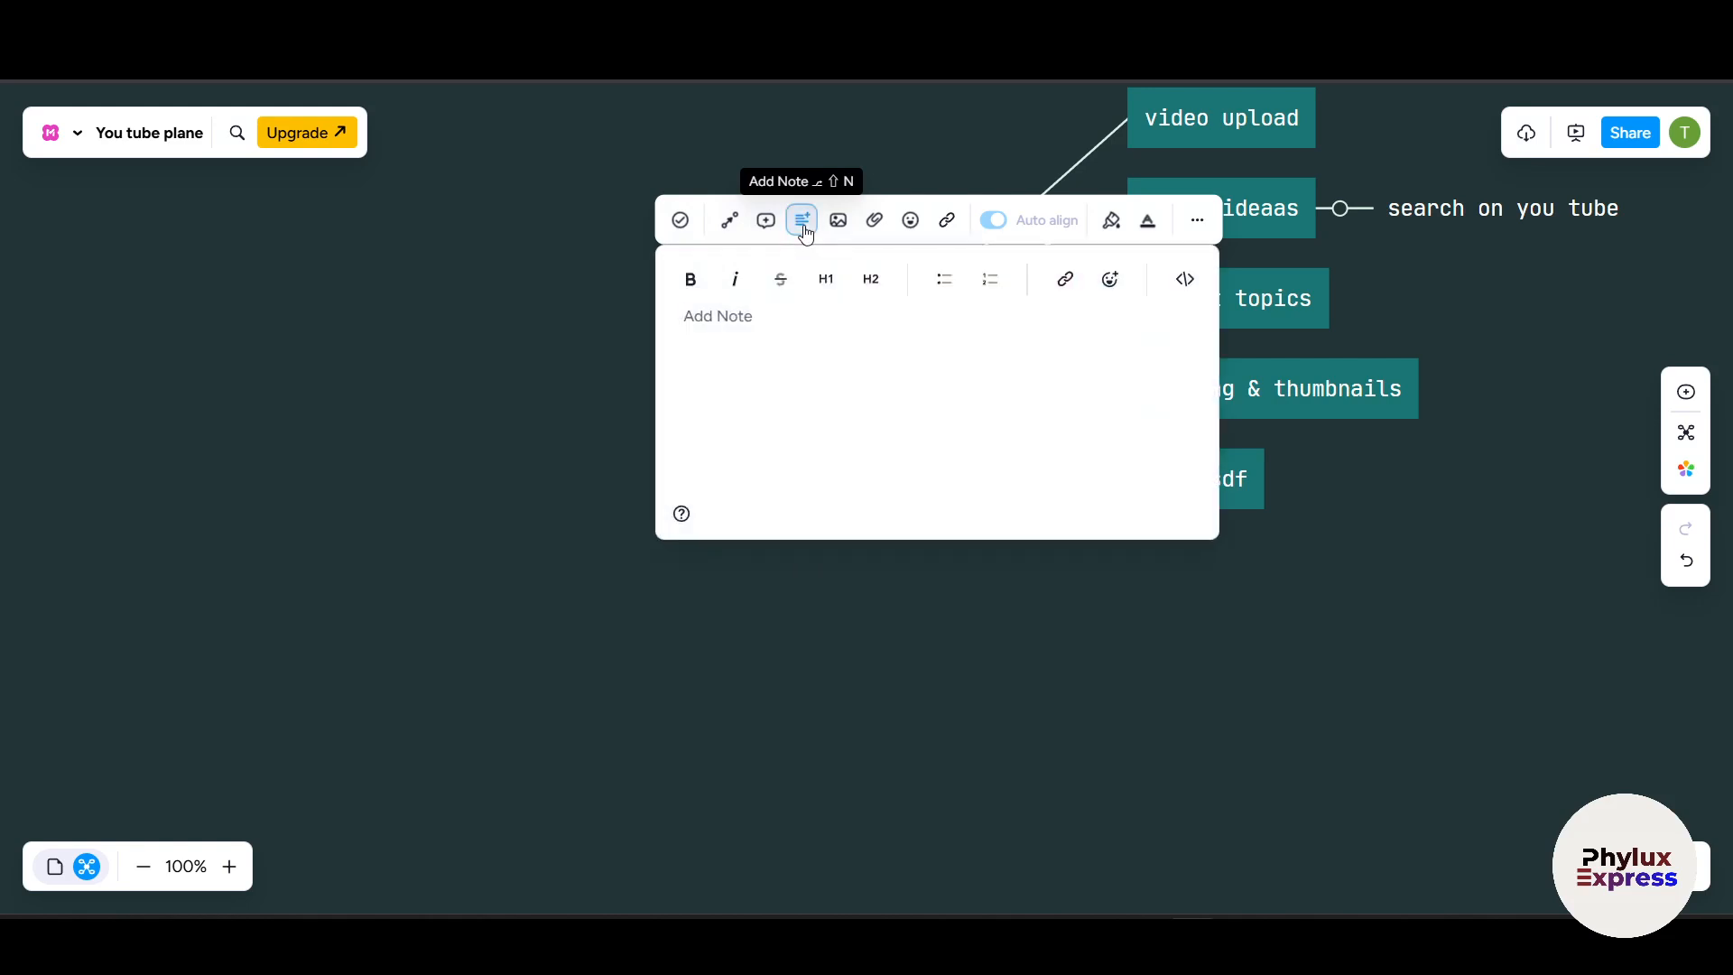
{"action": "type", "text": "adsfadsfasdf"}
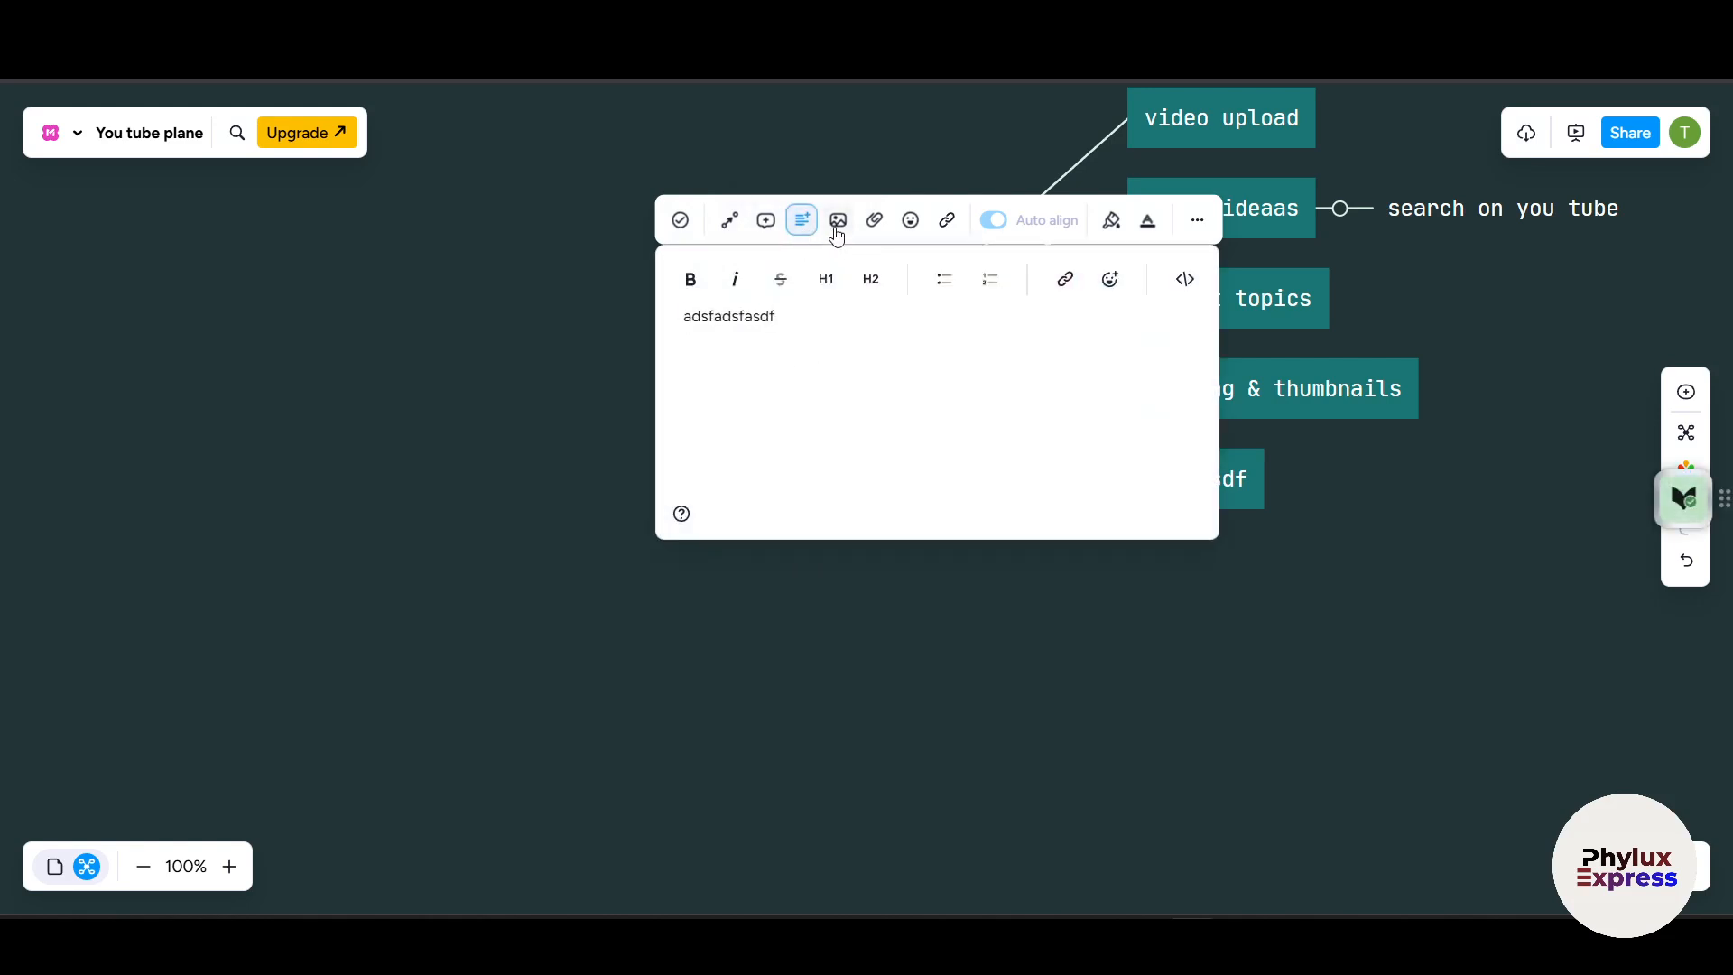
Step: Examine the image, attachment, icon and link options available for the central topic
{"action": "left_click", "coordinate": [837, 226]}
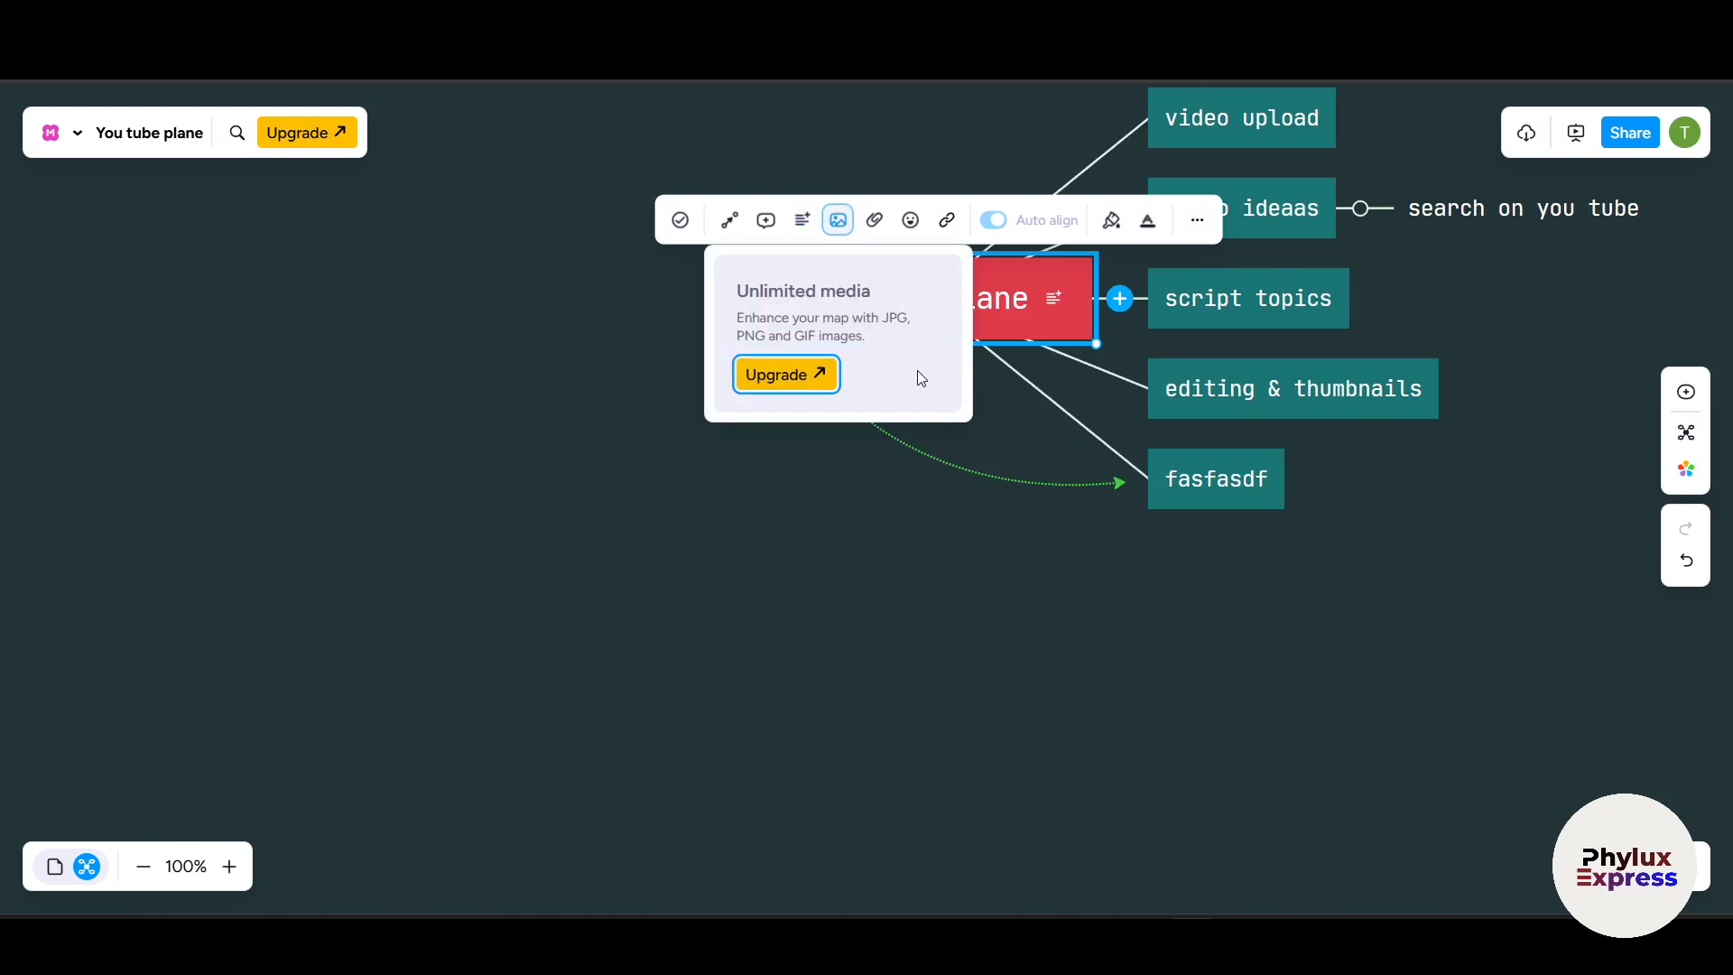
{"action": "left_click", "coordinate": [875, 226]}
{"action": "left_click", "coordinate": [910, 224]}
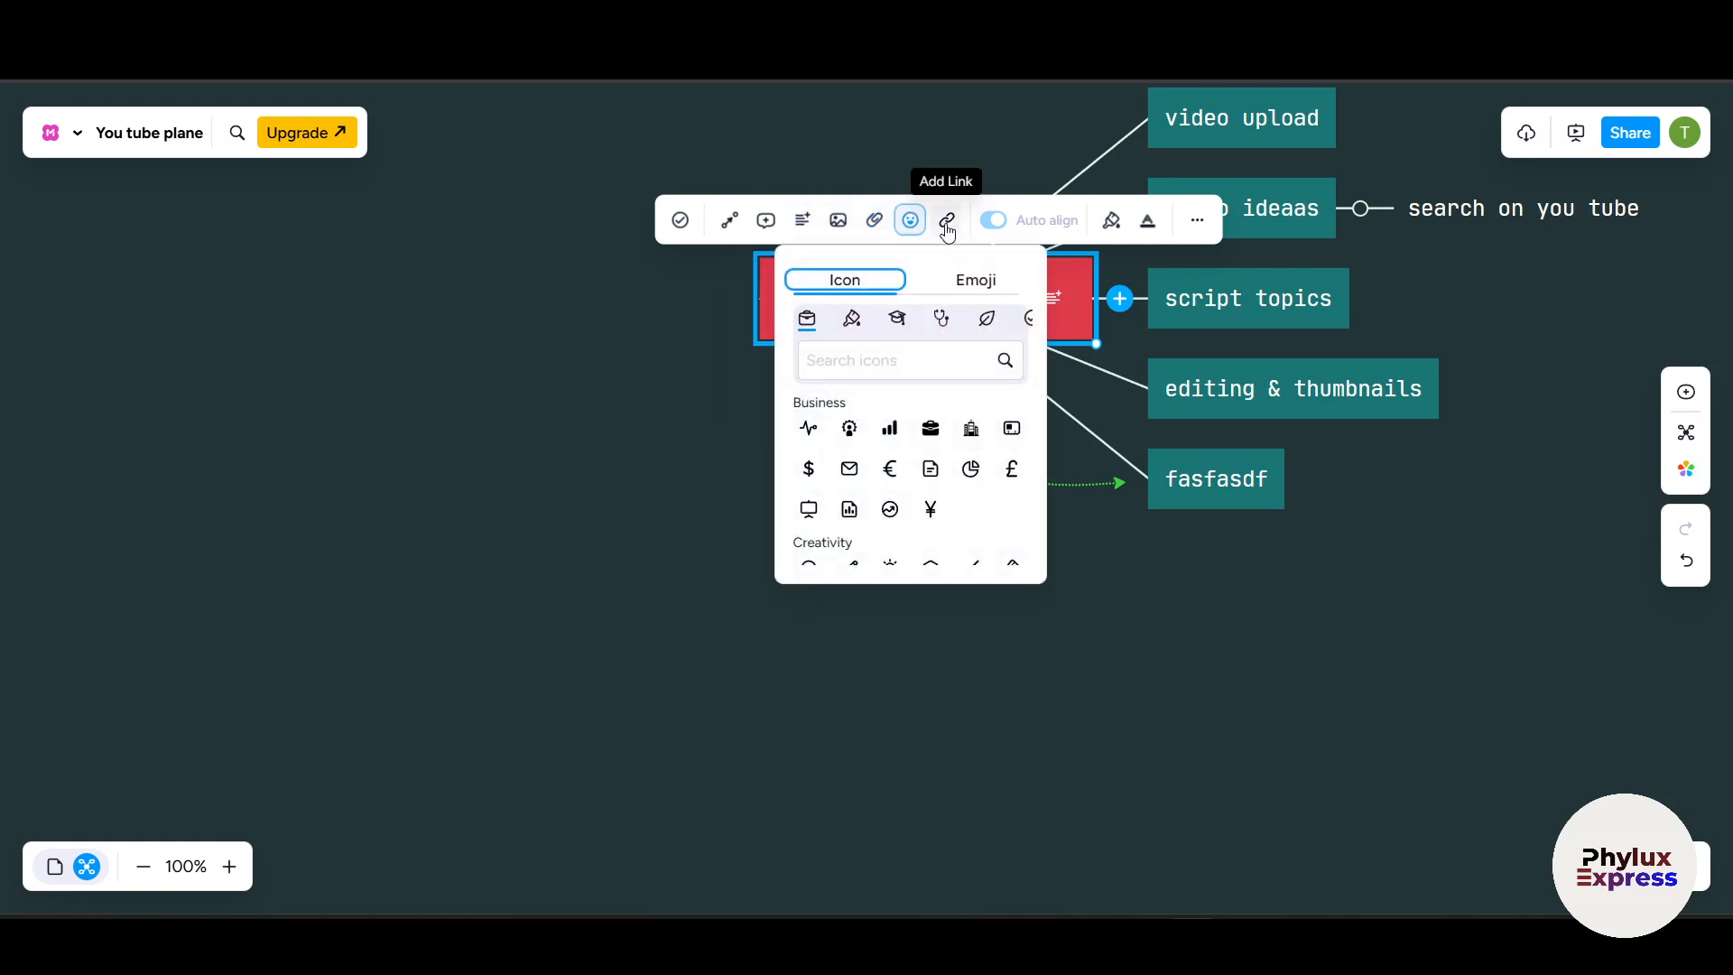
{"action": "left_click", "coordinate": [947, 226]}
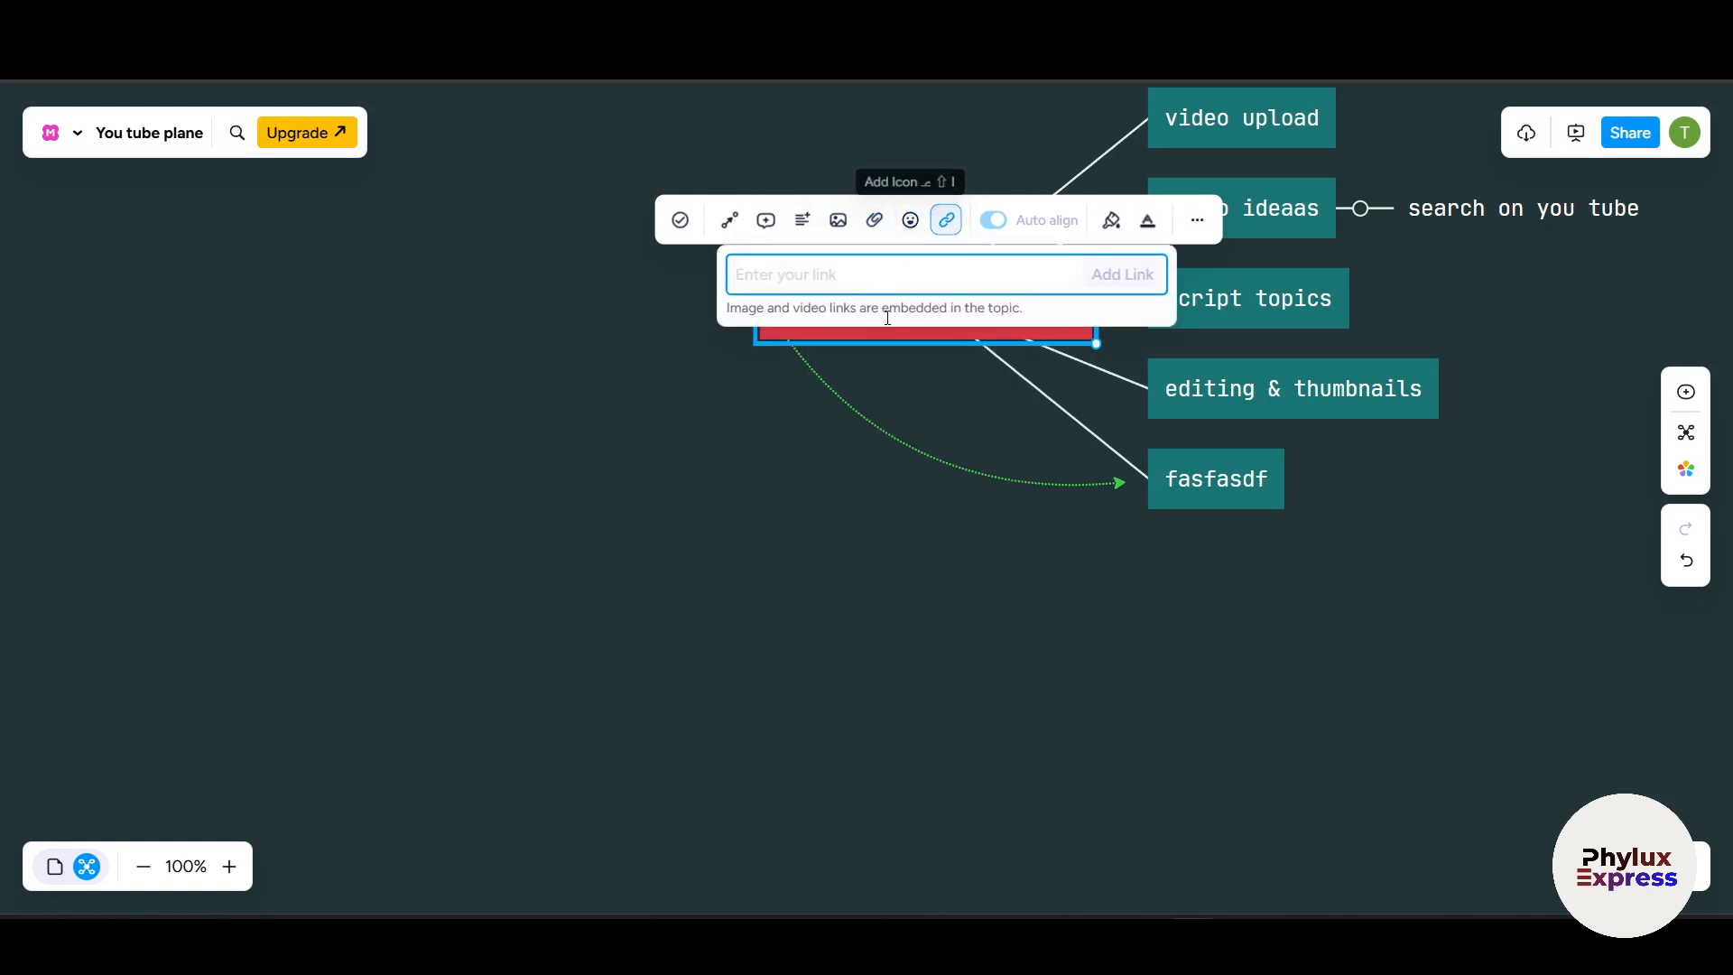
Step: Open the link entry for the "script topics" topic
{"action": "left_click", "coordinate": [1285, 305]}
{"action": "left_click", "coordinate": [1286, 305]}
{"action": "triple_click", "coordinate": [1306, 305]}
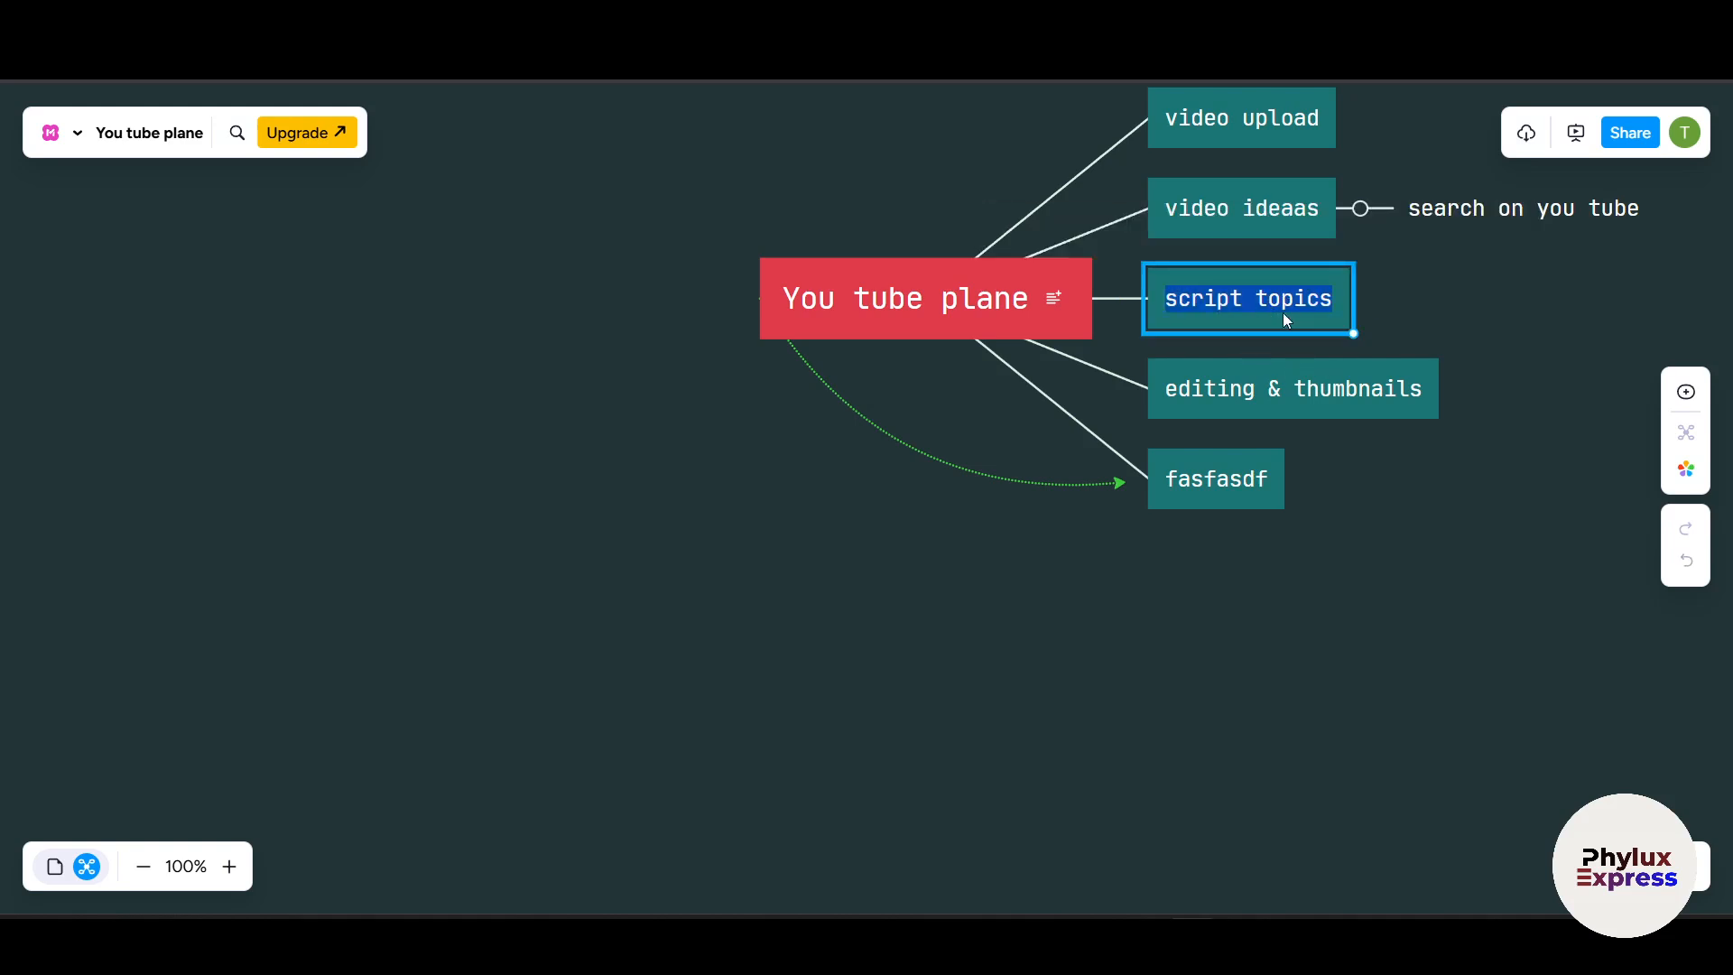
{"action": "left_click", "coordinate": [1280, 359]}
{"action": "left_click", "coordinate": [1309, 316]}
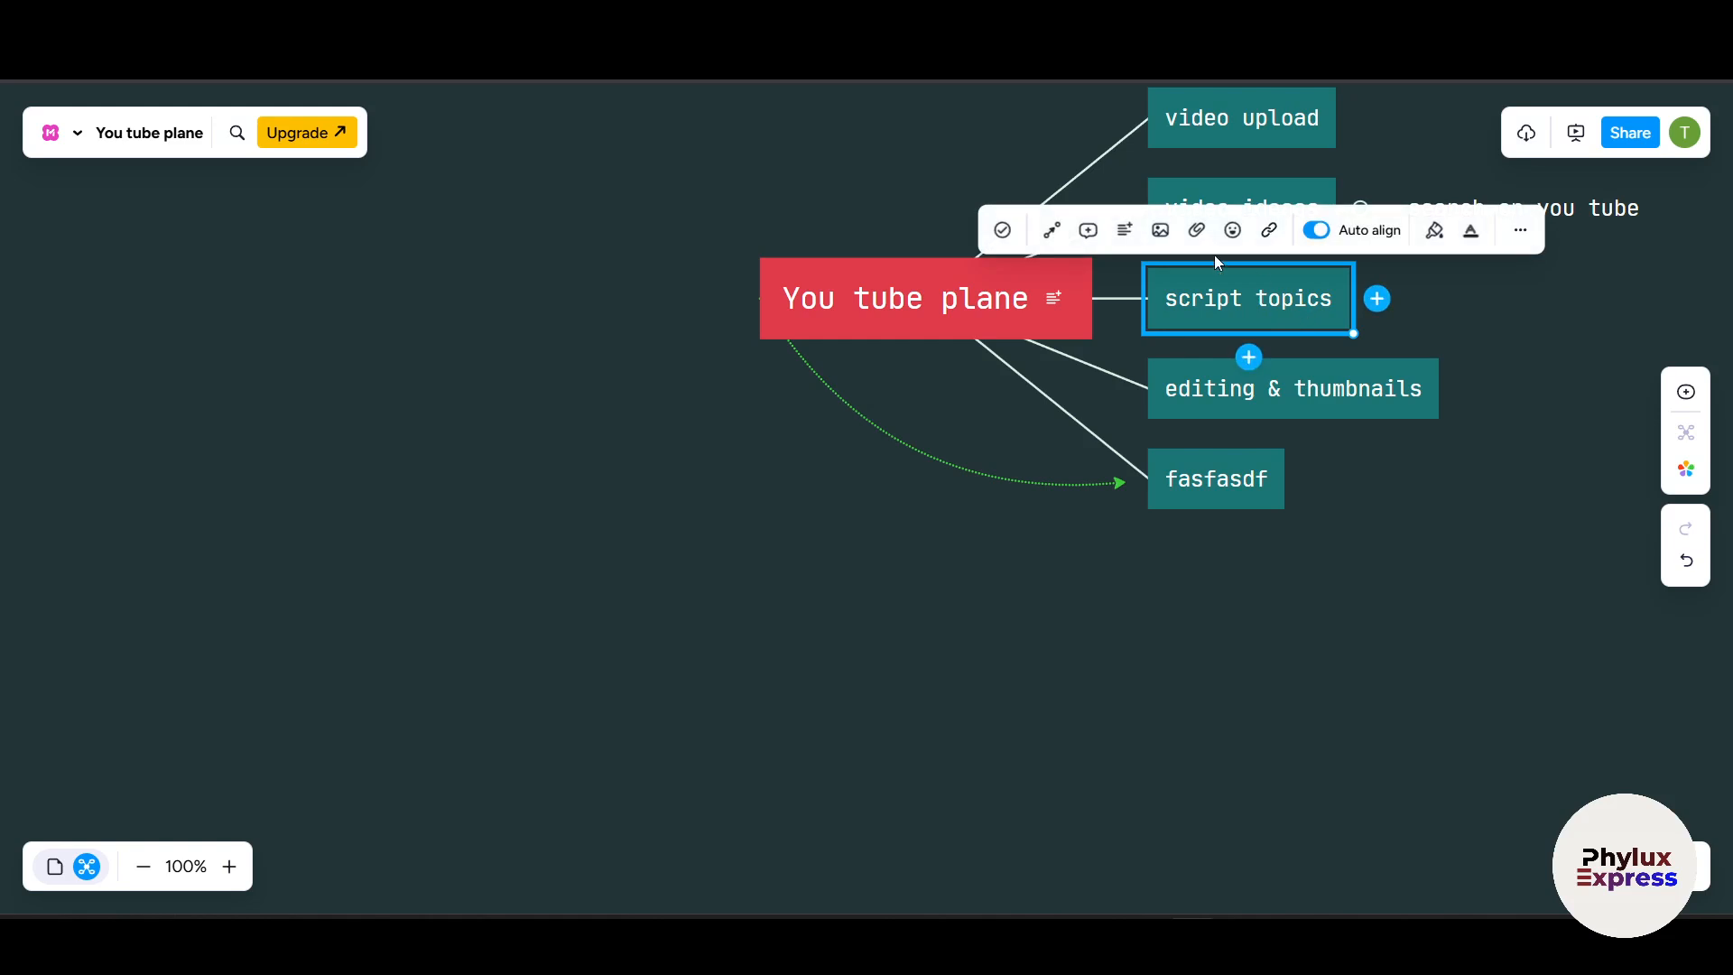
{"action": "left_click", "coordinate": [1269, 231]}
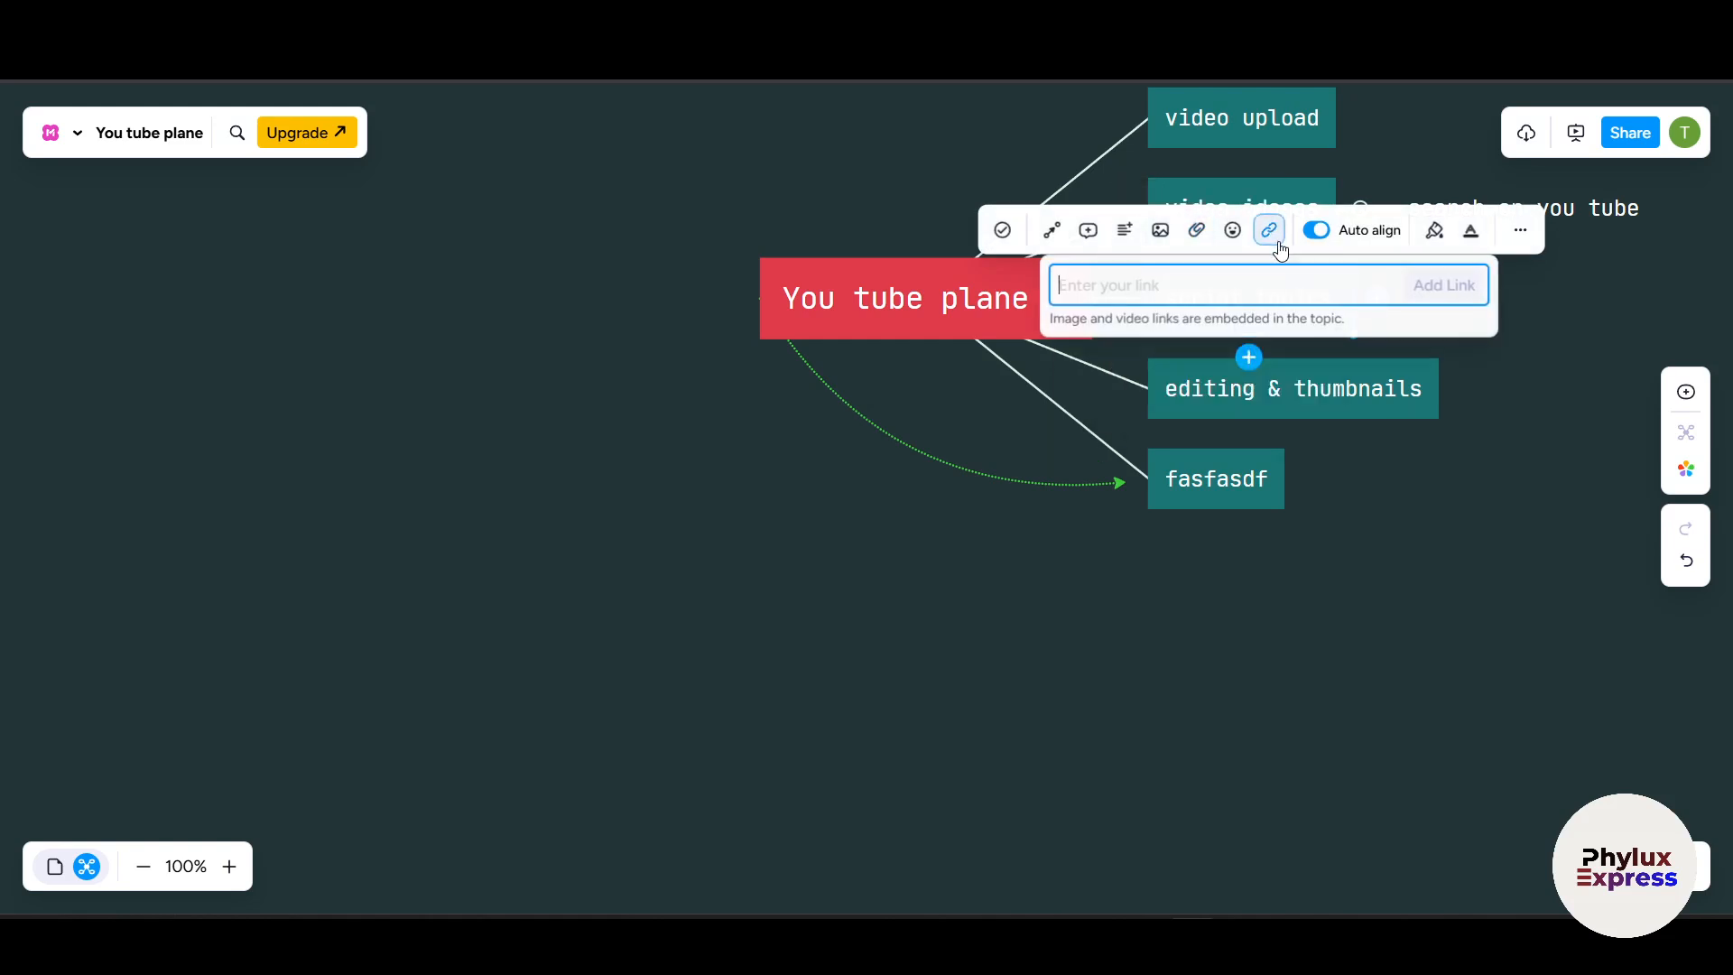
Step: Try the oval, cloud and boundary styles on the "script topics" topic and settle on the rounded shape without a boundary
{"action": "left_click", "coordinate": [1433, 231]}
{"action": "left_click", "coordinate": [1435, 147]}
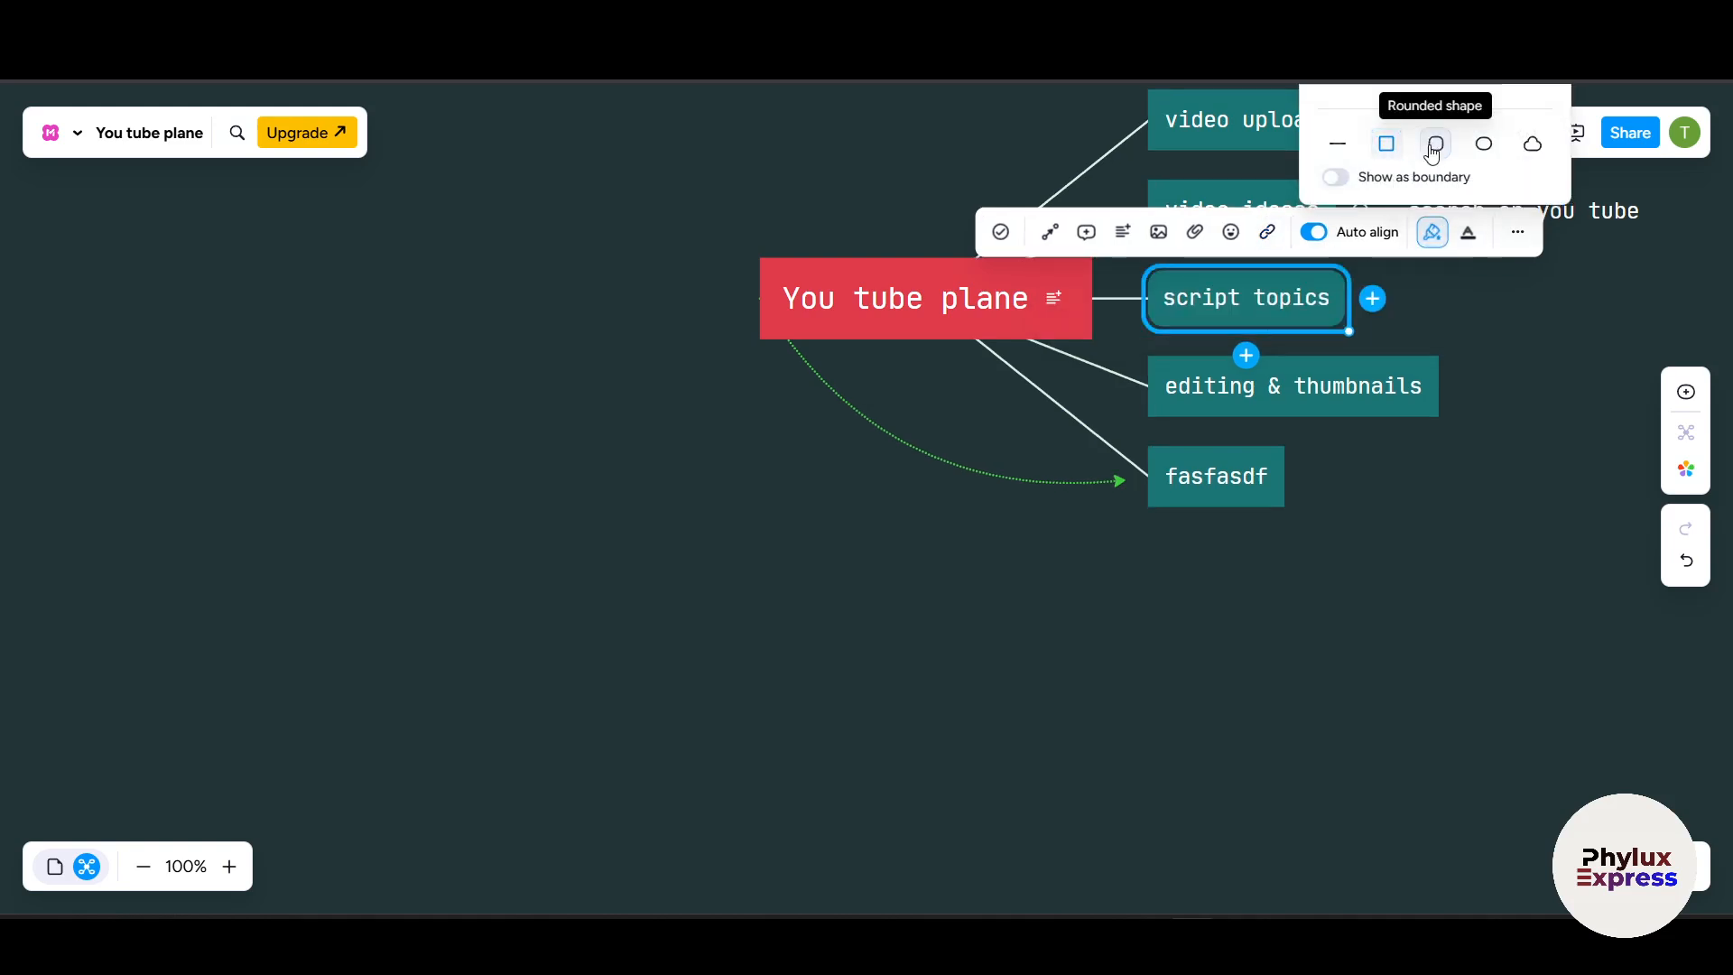
{"action": "left_click", "coordinate": [1486, 147]}
{"action": "left_click", "coordinate": [1533, 144]}
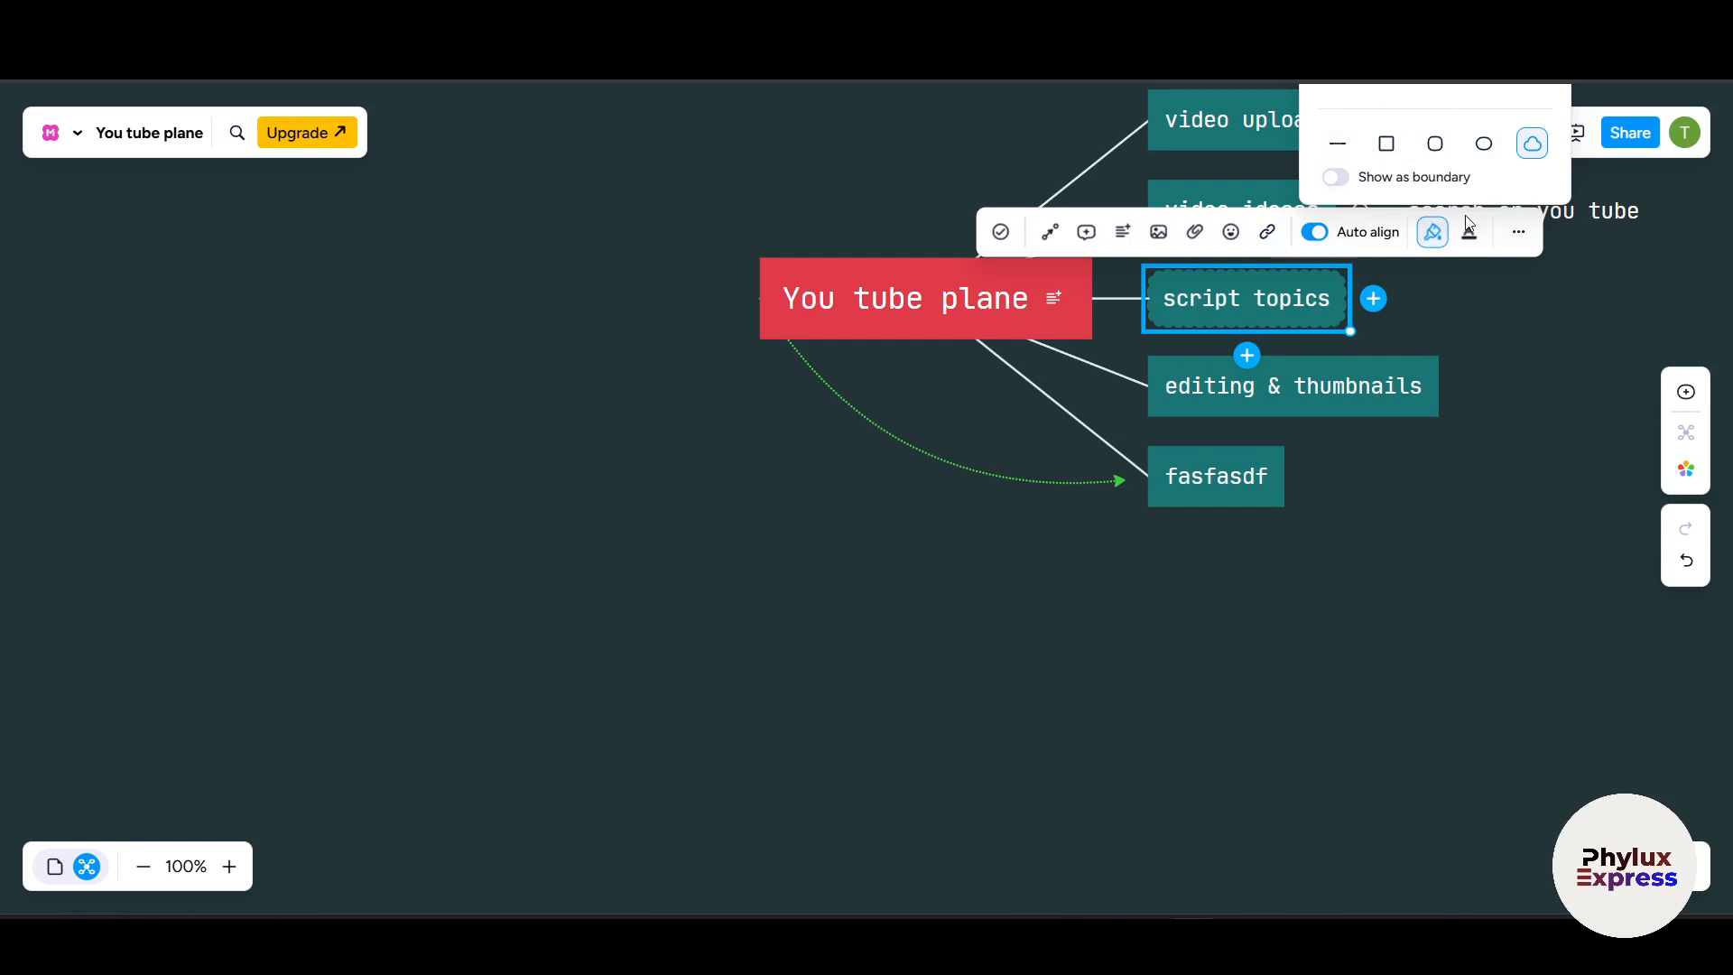
{"action": "left_click", "coordinate": [1436, 144]}
{"action": "left_click", "coordinate": [1337, 177]}
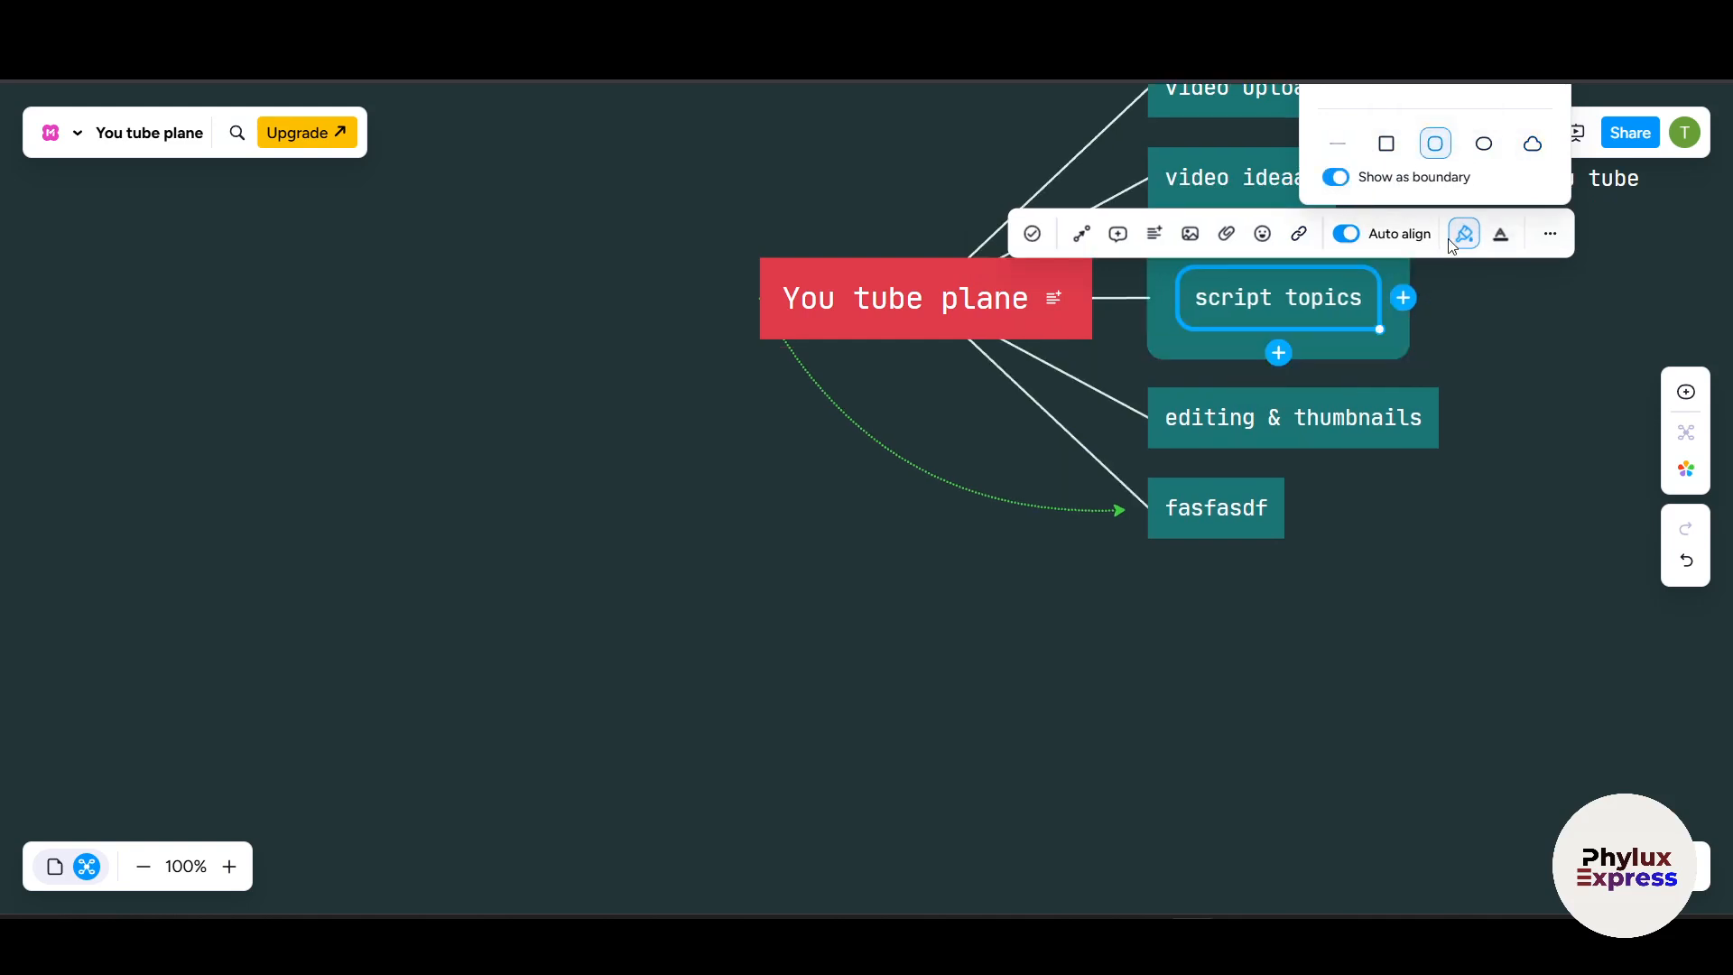
{"action": "left_click", "coordinate": [1339, 177]}
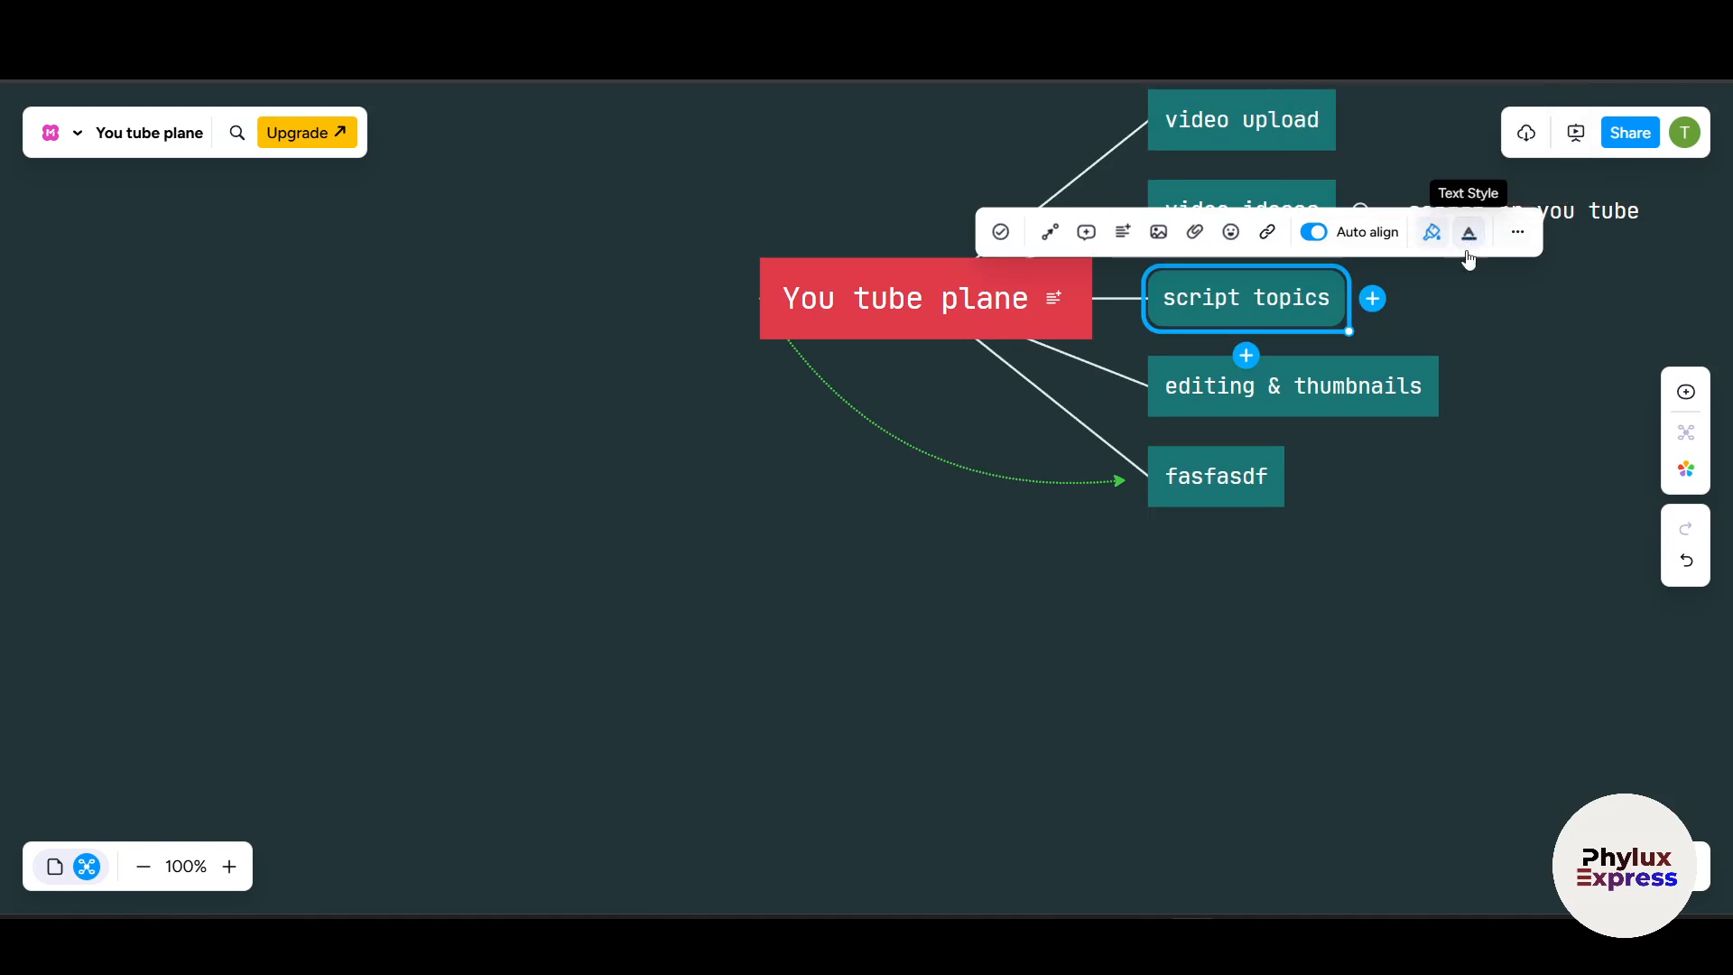
Step: Change the text colour of the "script topics" topic to grey and deselect the topic
{"action": "left_click", "coordinate": [1469, 235]}
{"action": "left_click", "coordinate": [1447, 106]}
{"action": "left_click", "coordinate": [1391, 566]}
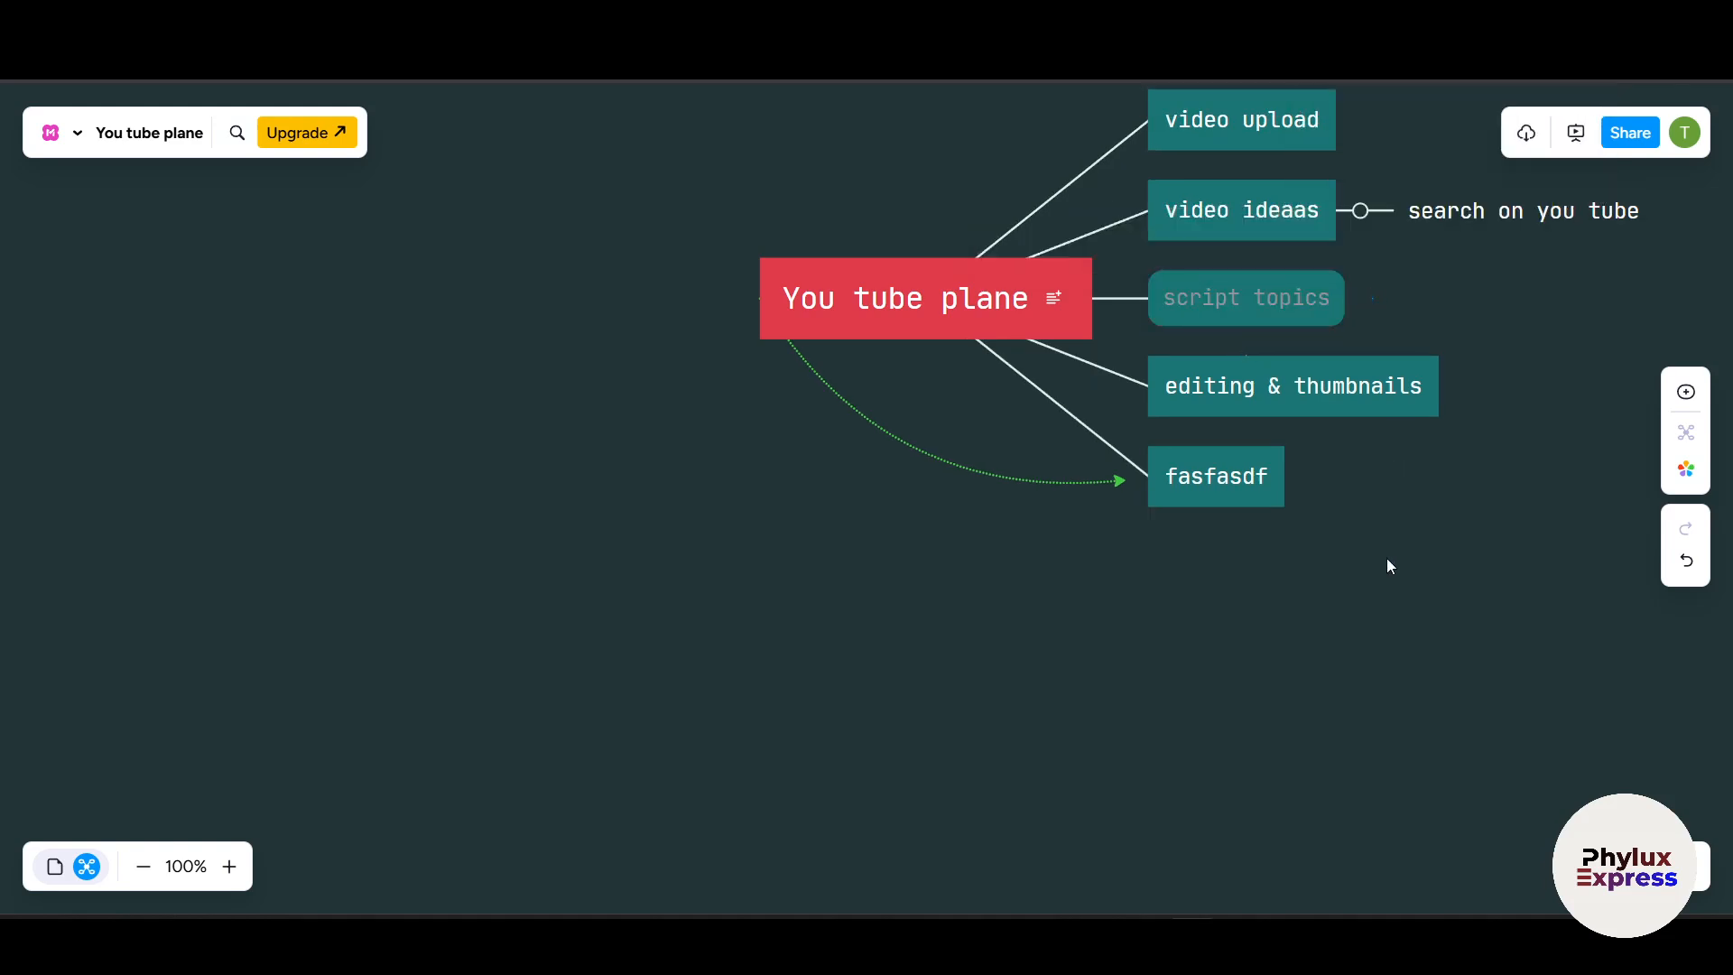
{"action": "scroll", "coordinate": [1338, 534], "scroll_direction": "up", "scroll_amount": 3}
{"action": "scroll", "coordinate": [1338, 534], "scroll_direction": "down", "scroll_amount": 1}
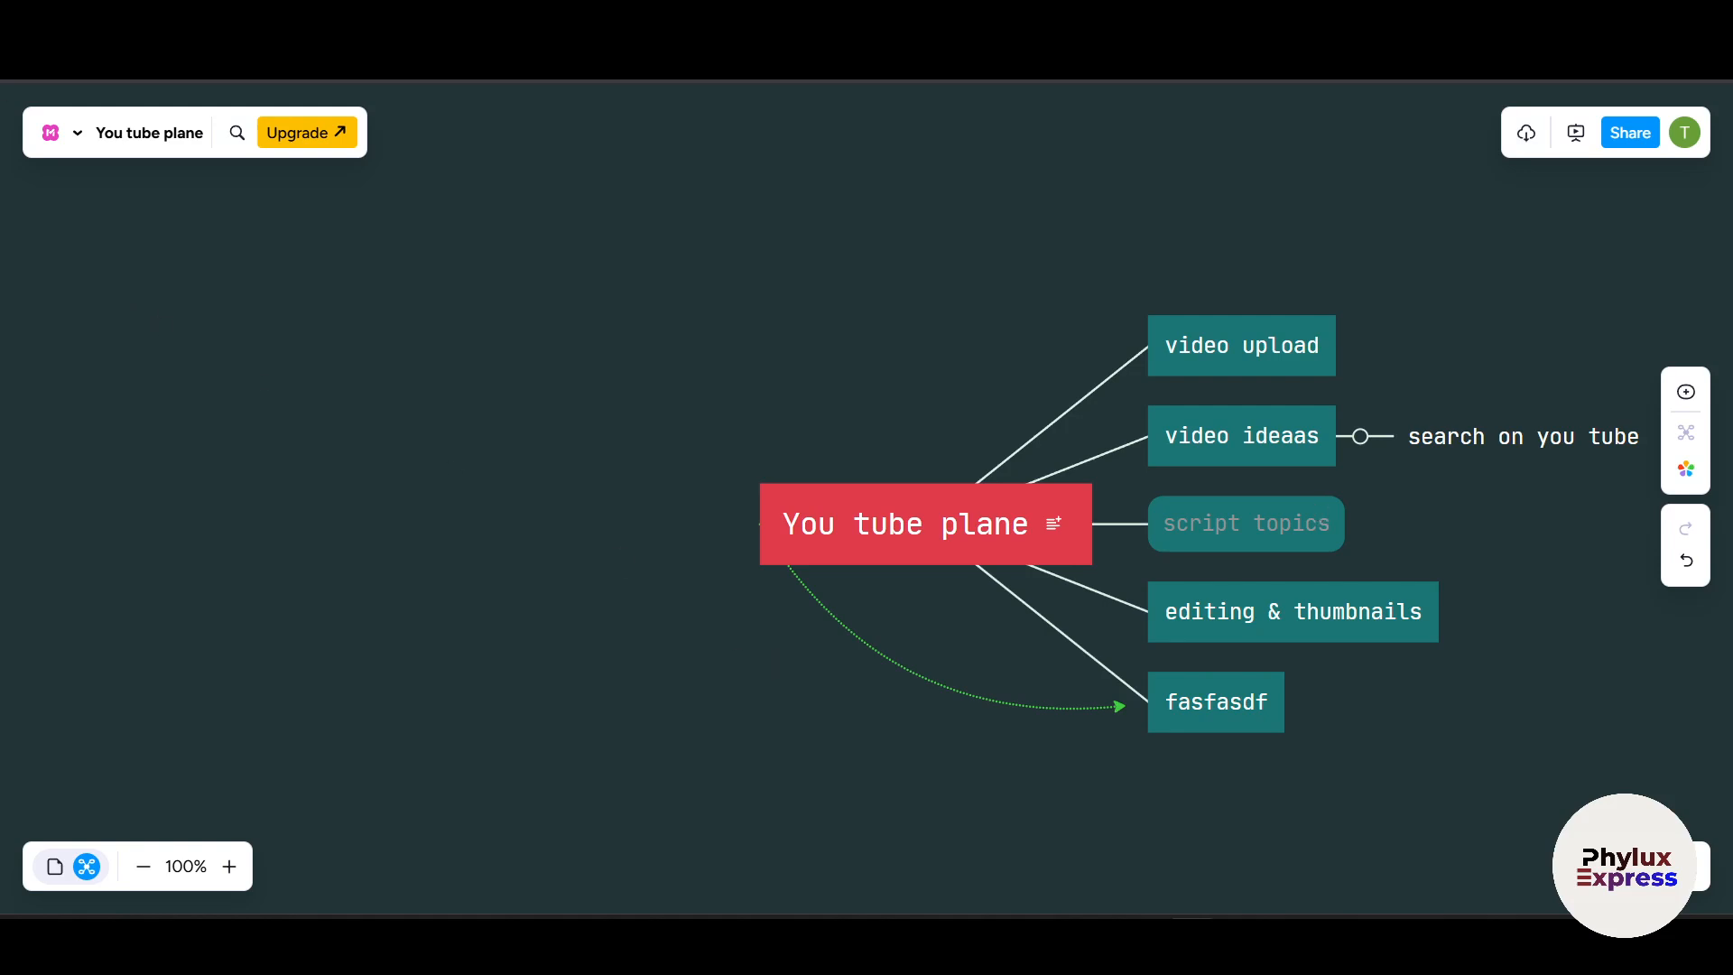
Step: Return to the home page and create a map from the Project Plan template
{"action": "right_click", "coordinate": [38, 69]}
{"action": "left_click", "coordinate": [584, 305]}
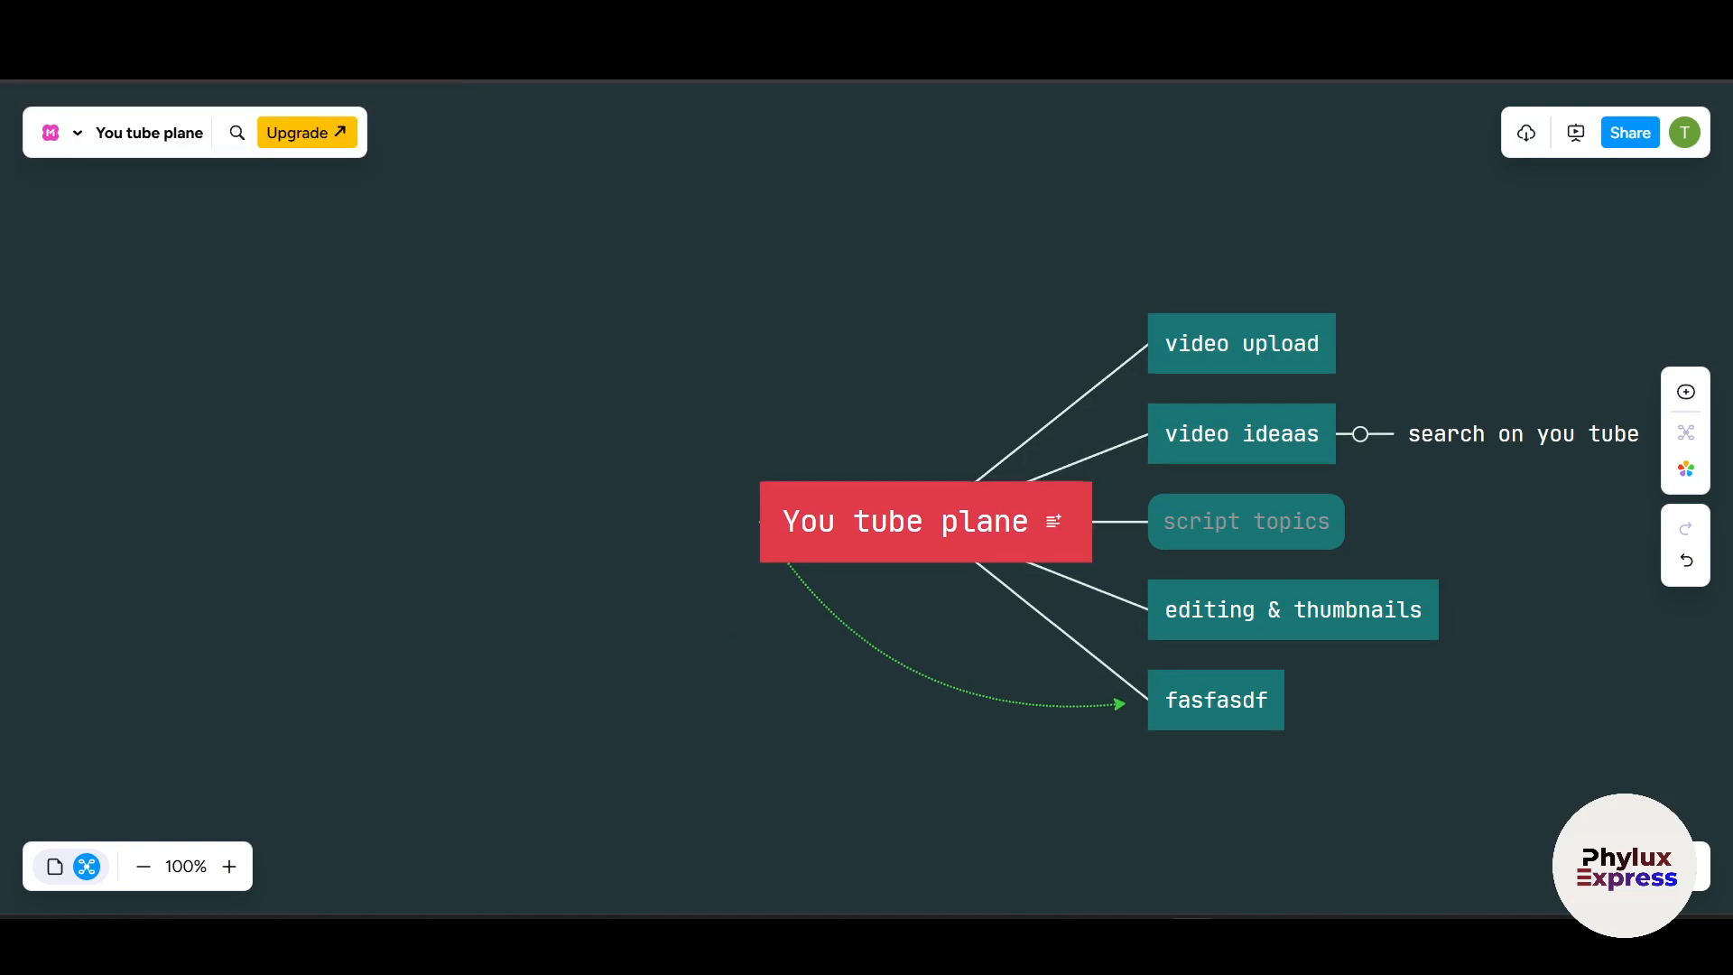
{"action": "left_click", "coordinate": [14, 67]}
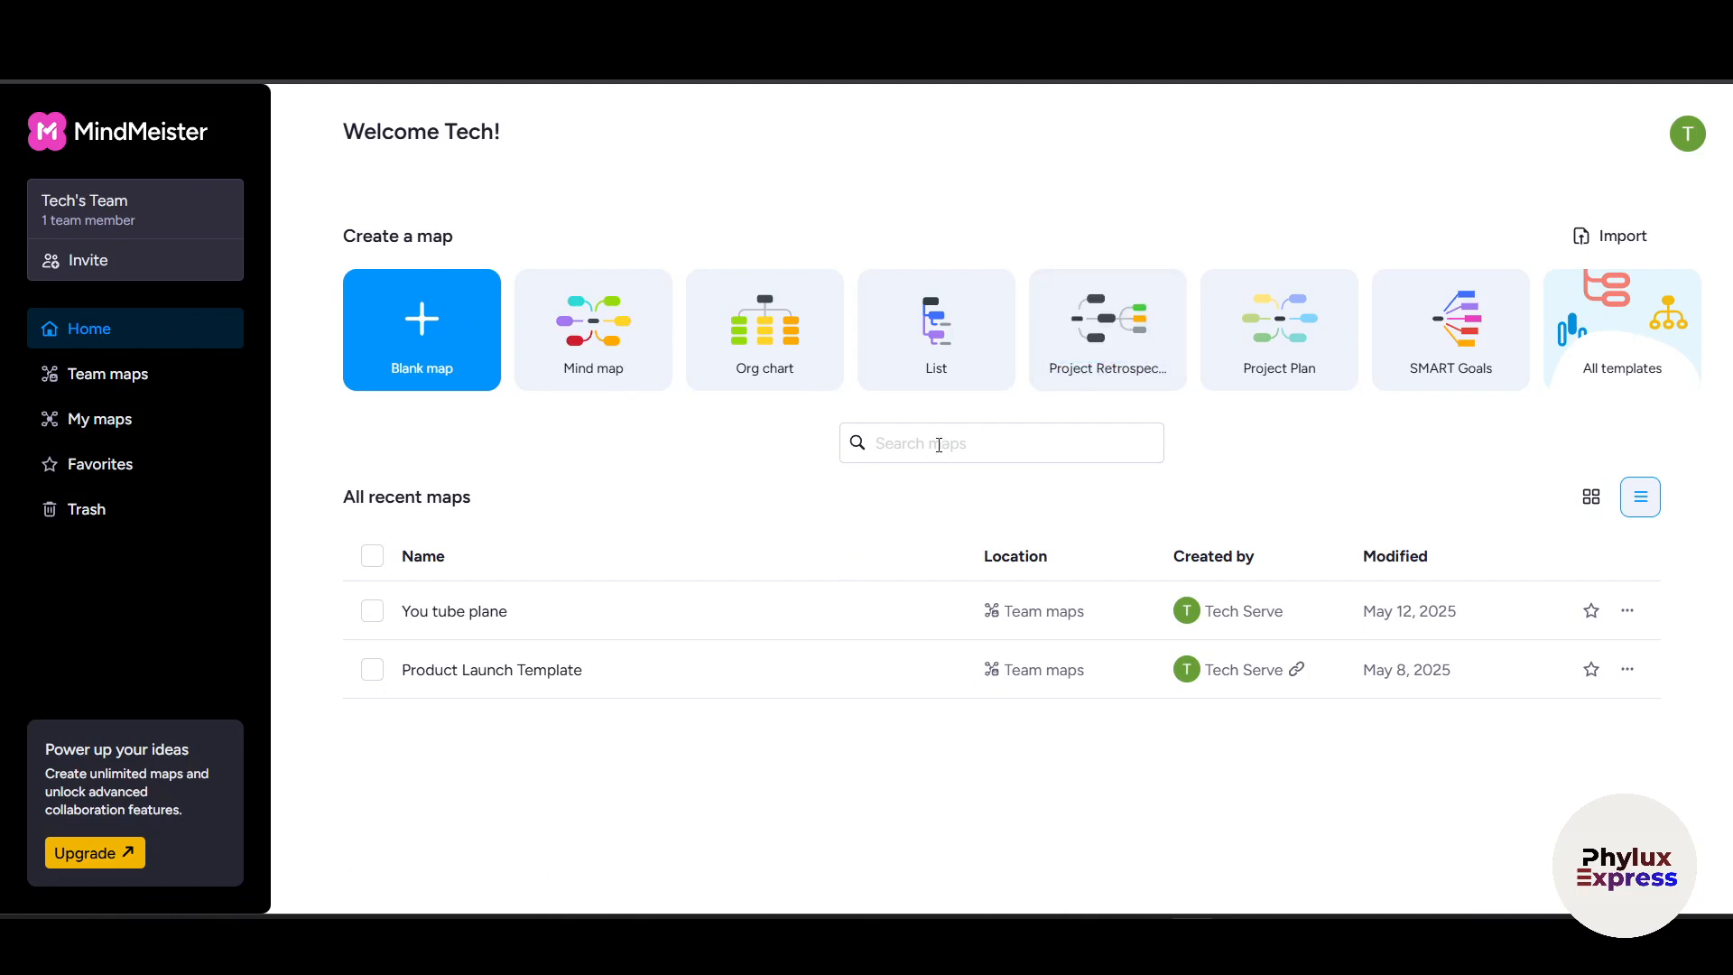
{"action": "left_click", "coordinate": [763, 323]}
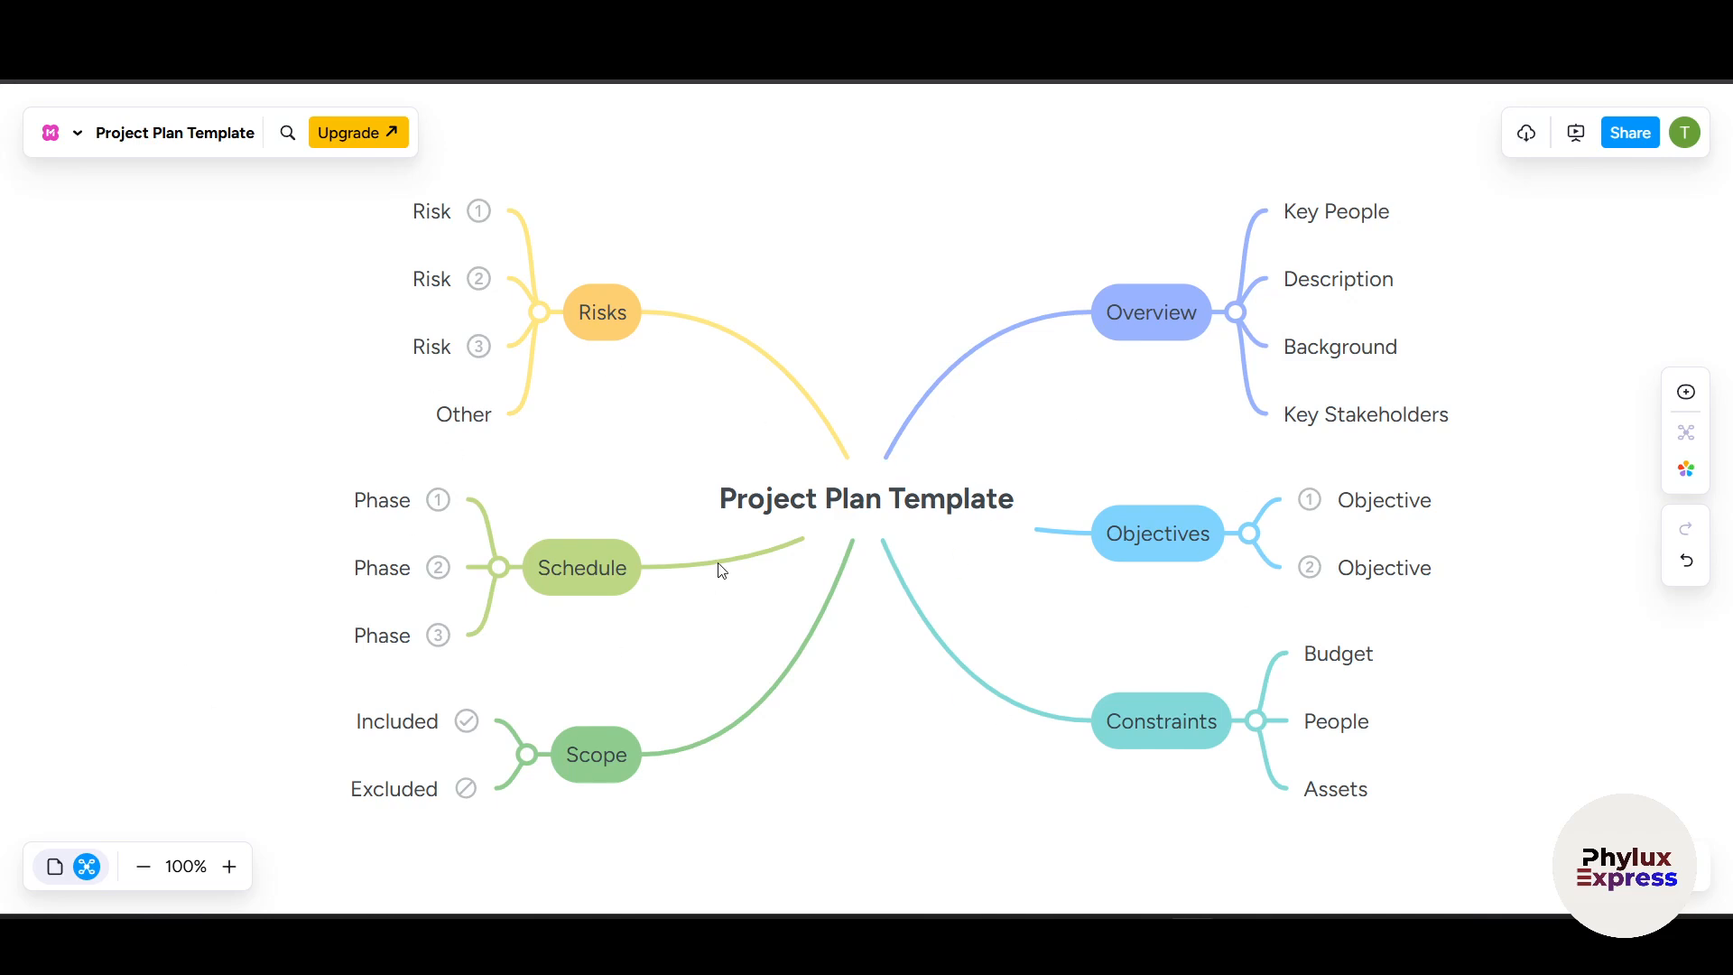
Step: Examine the central topic and the Schedule, Risks, Scope, Constraints, Objectives and Overview branches of the project plan map
{"action": "left_click", "coordinate": [829, 525]}
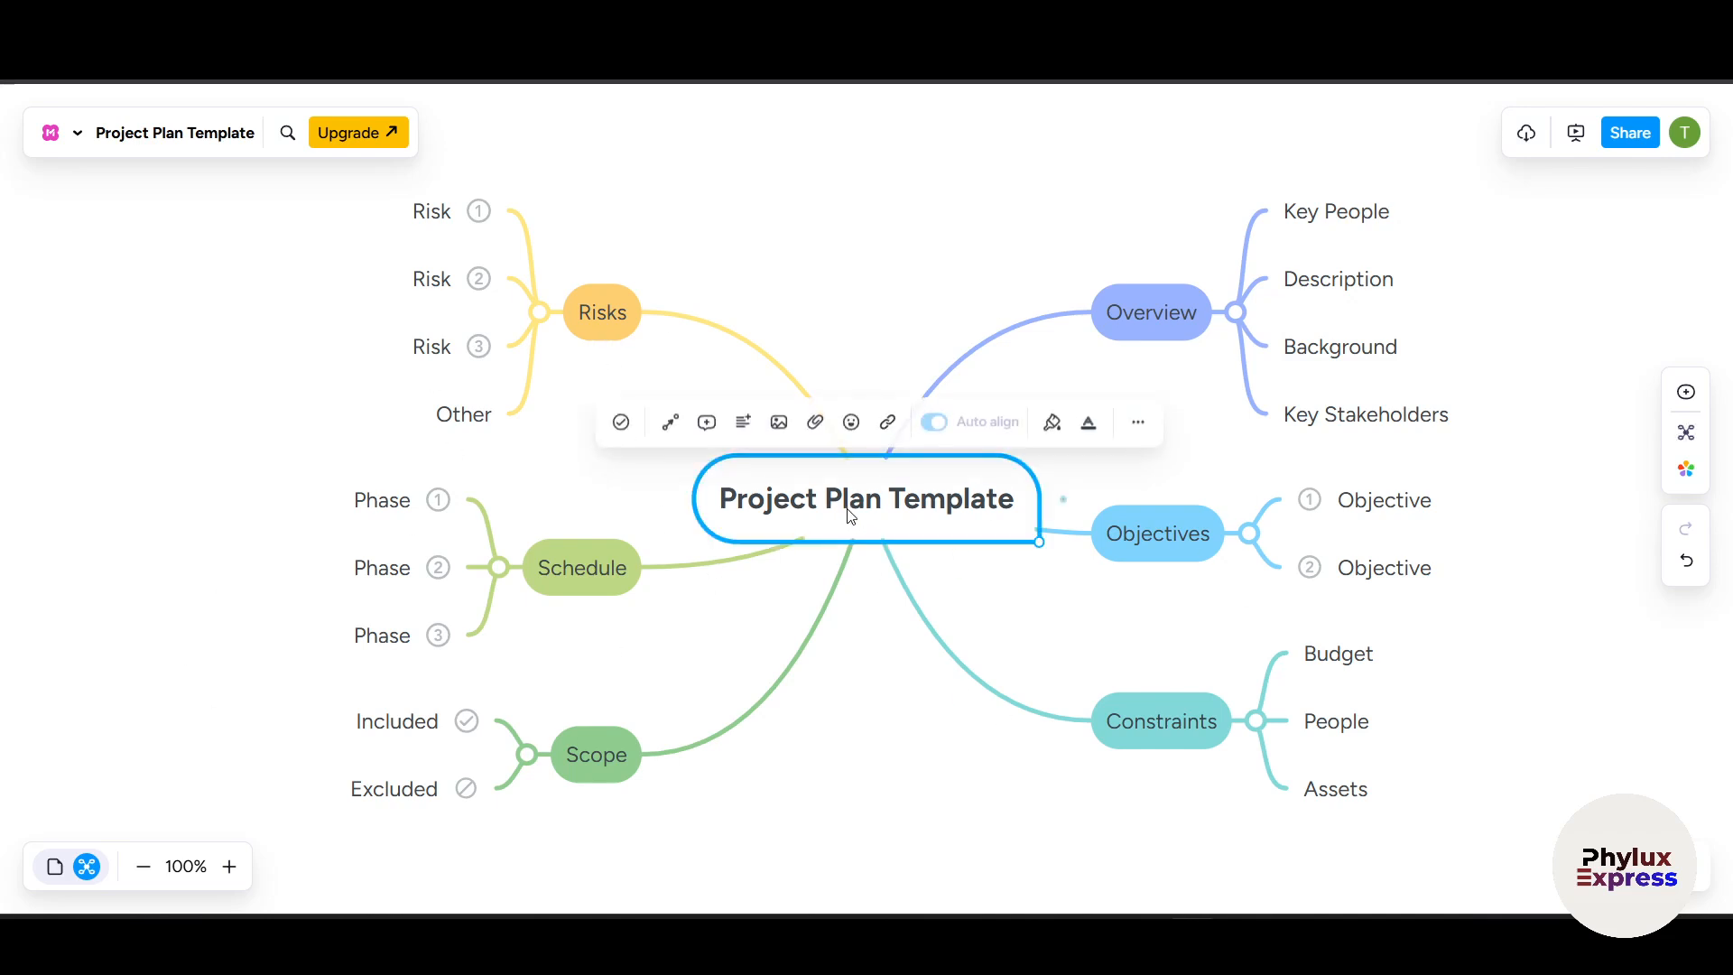
{"action": "left_click", "coordinate": [575, 583]}
{"action": "left_click", "coordinate": [612, 354]}
{"action": "left_click", "coordinate": [619, 760]}
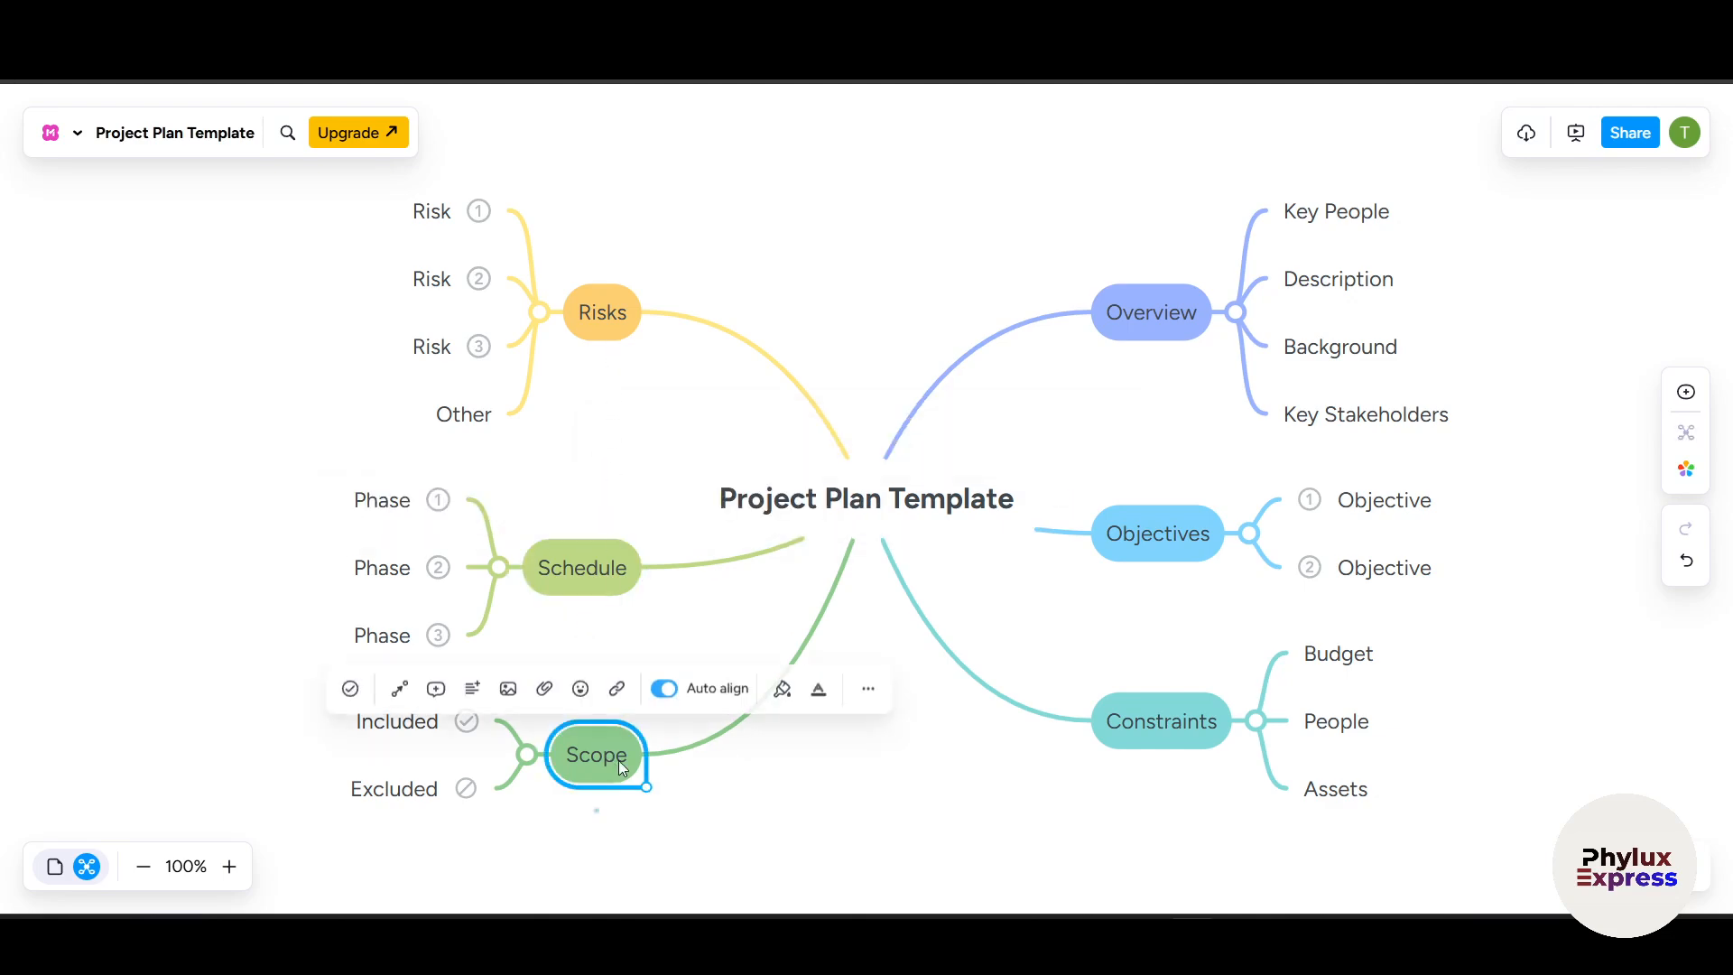
{"action": "left_click", "coordinate": [1167, 728]}
{"action": "left_click", "coordinate": [1189, 544]}
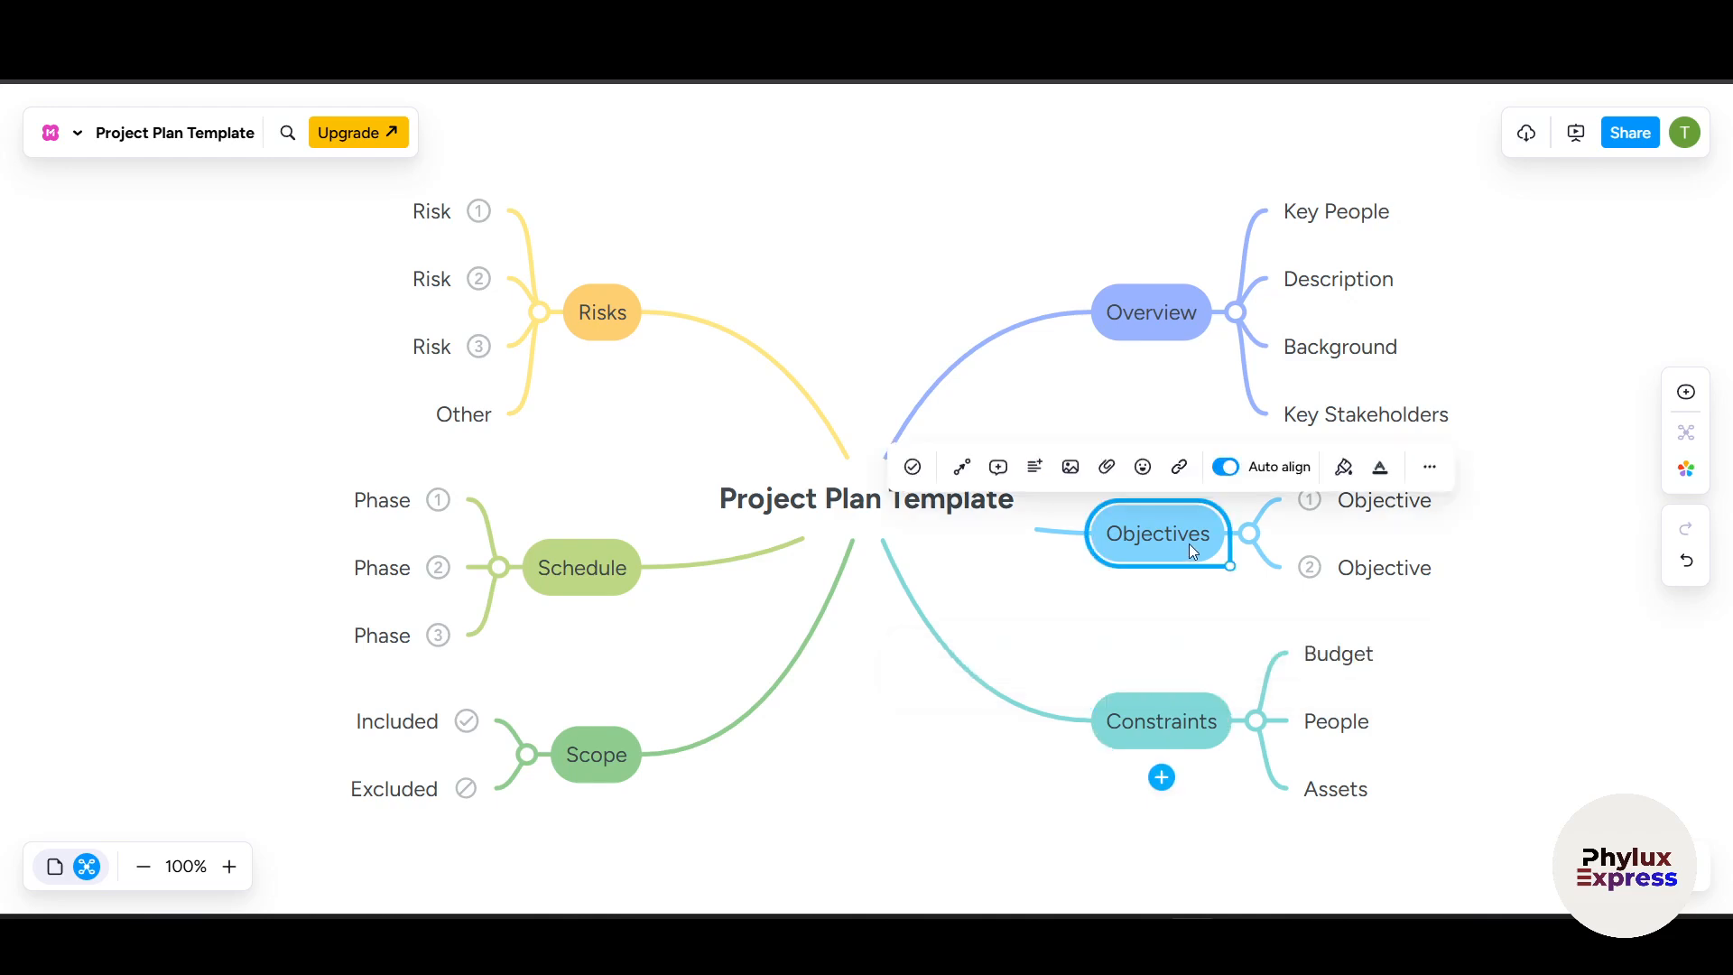
{"action": "left_click", "coordinate": [1182, 336]}
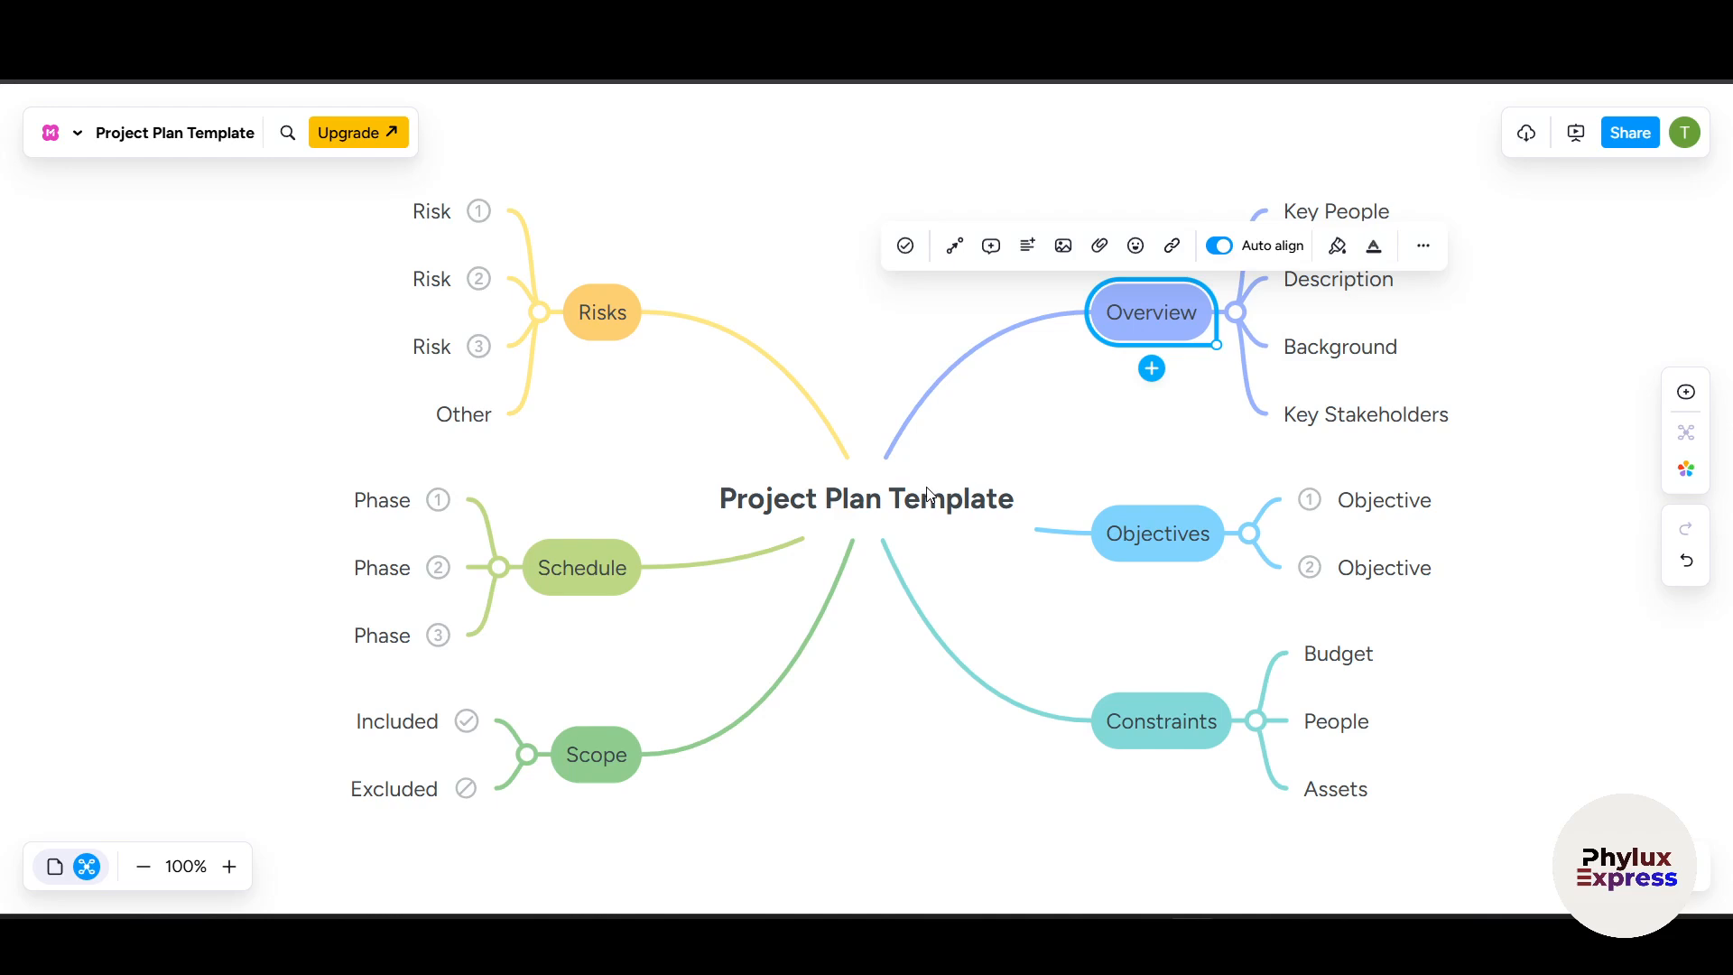
{"action": "left_click", "coordinate": [1029, 511]}
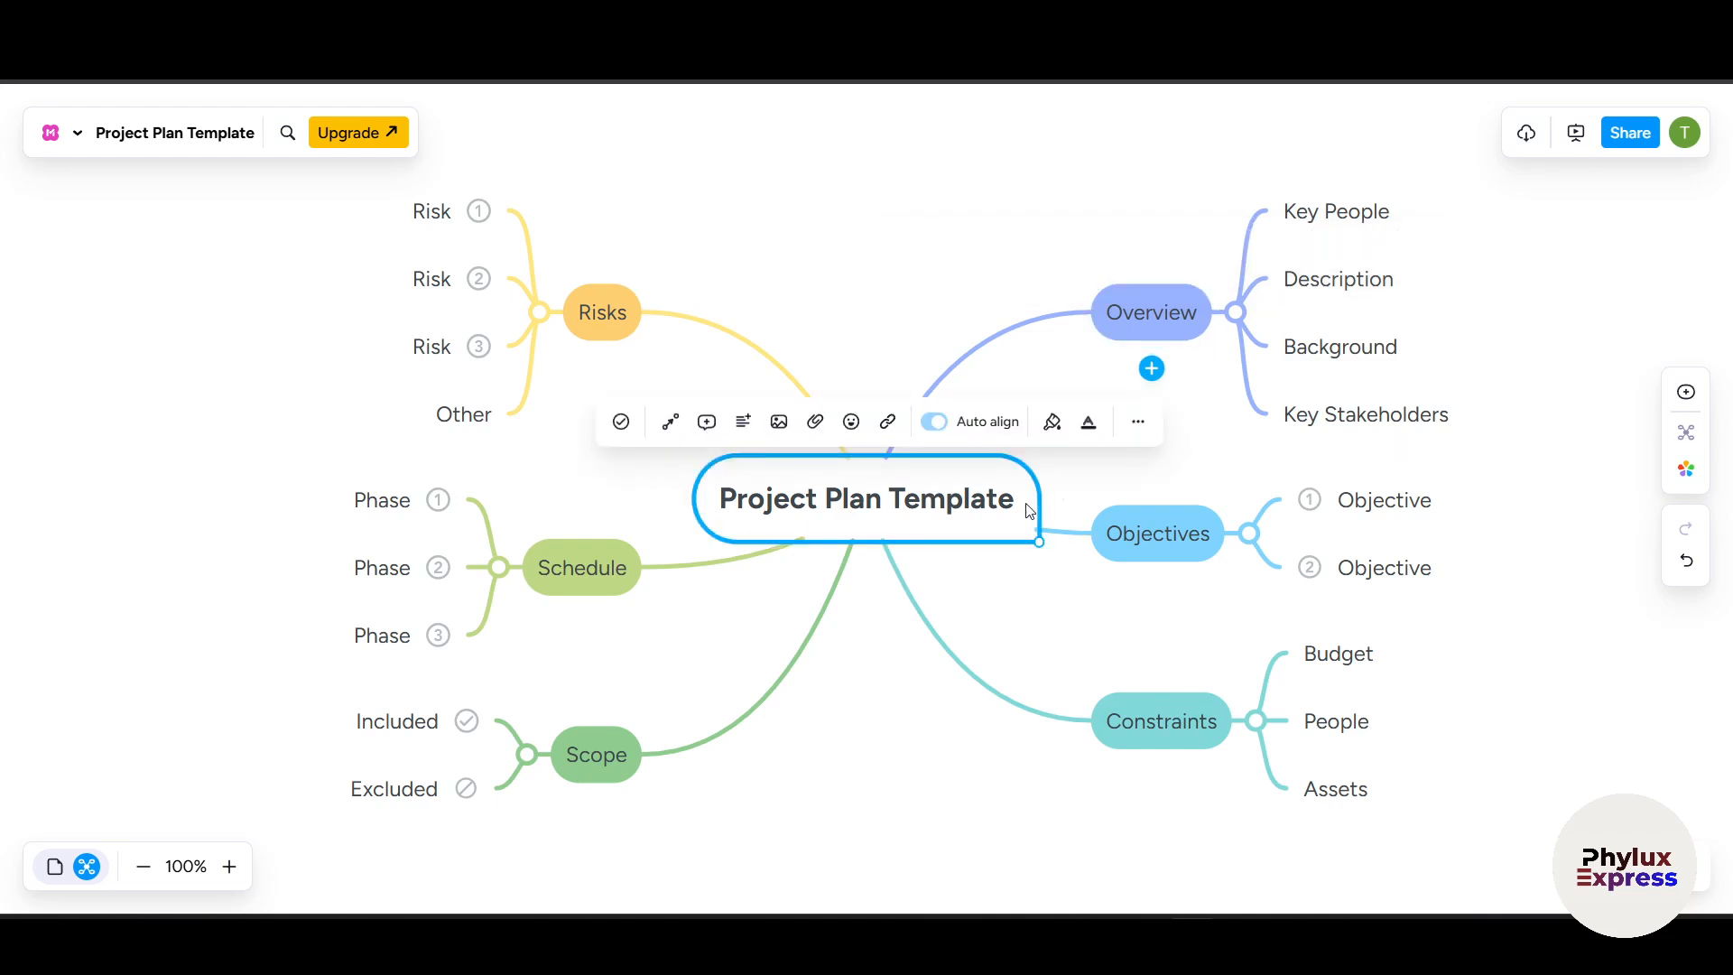
Step: Present the project plan map as a slideshow, advance through its topics to Phase 1, and exit the presentation
{"action": "left_click", "coordinate": [1572, 152]}
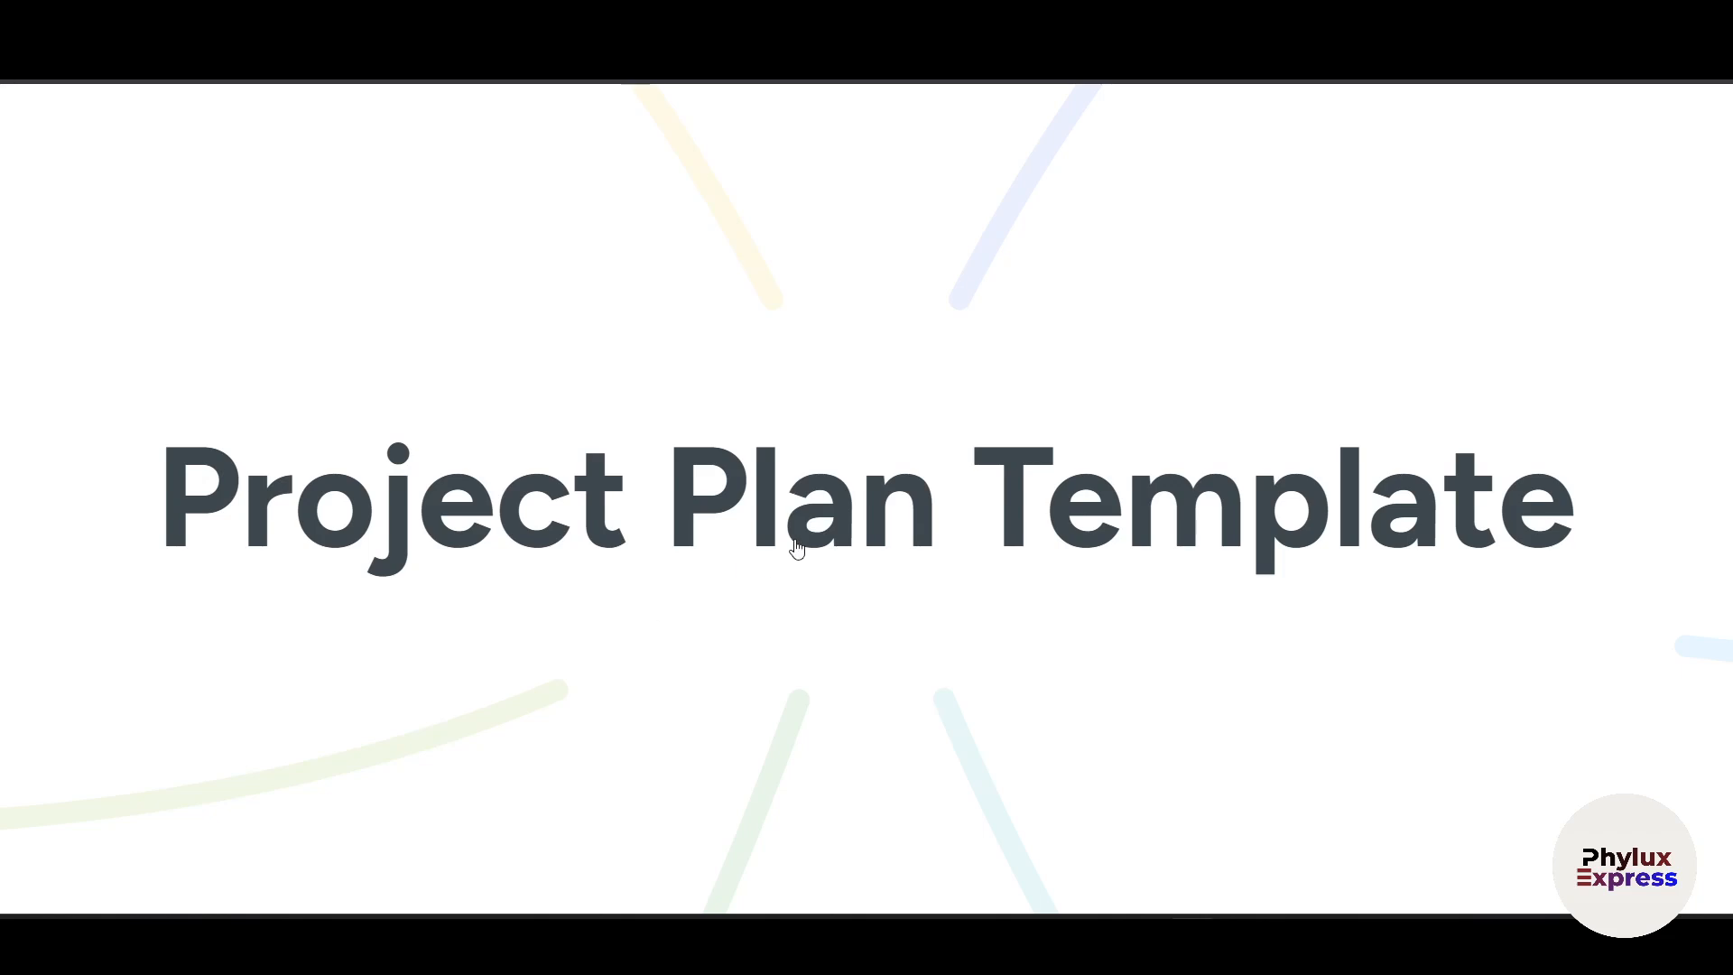
{"action": "left_click", "coordinate": [797, 549]}
{"action": "left_click", "coordinate": [797, 549]}
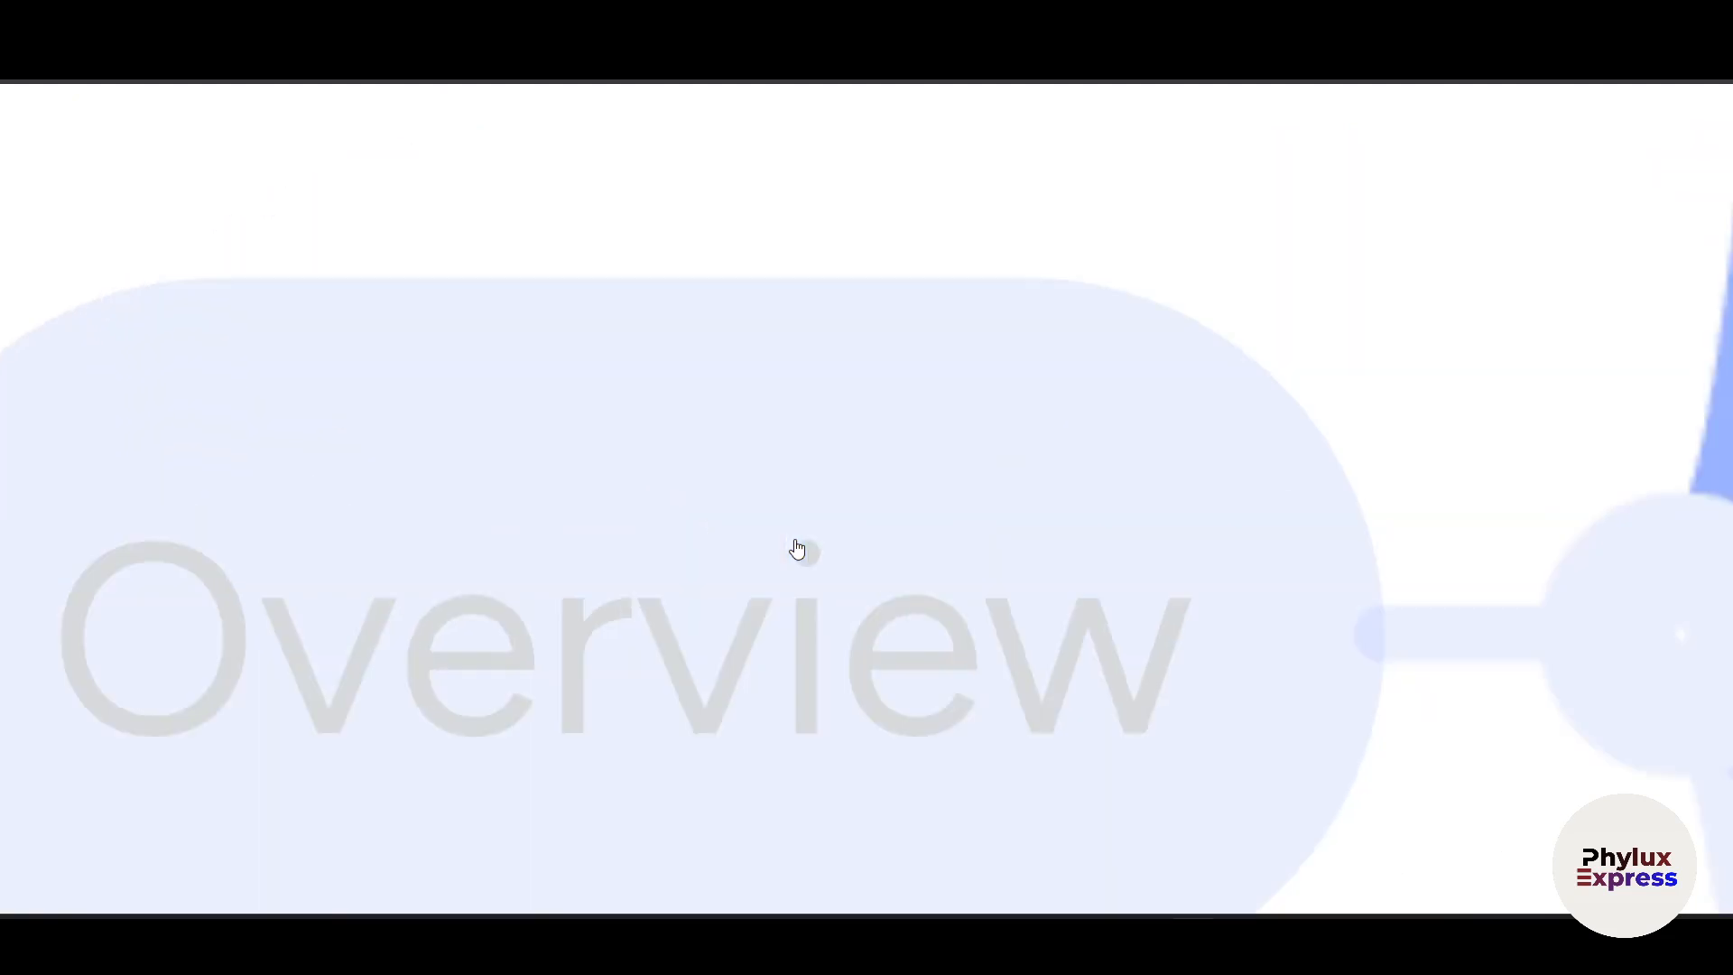
{"action": "left_click", "coordinate": [797, 548]}
{"action": "left_click", "coordinate": [796, 548]}
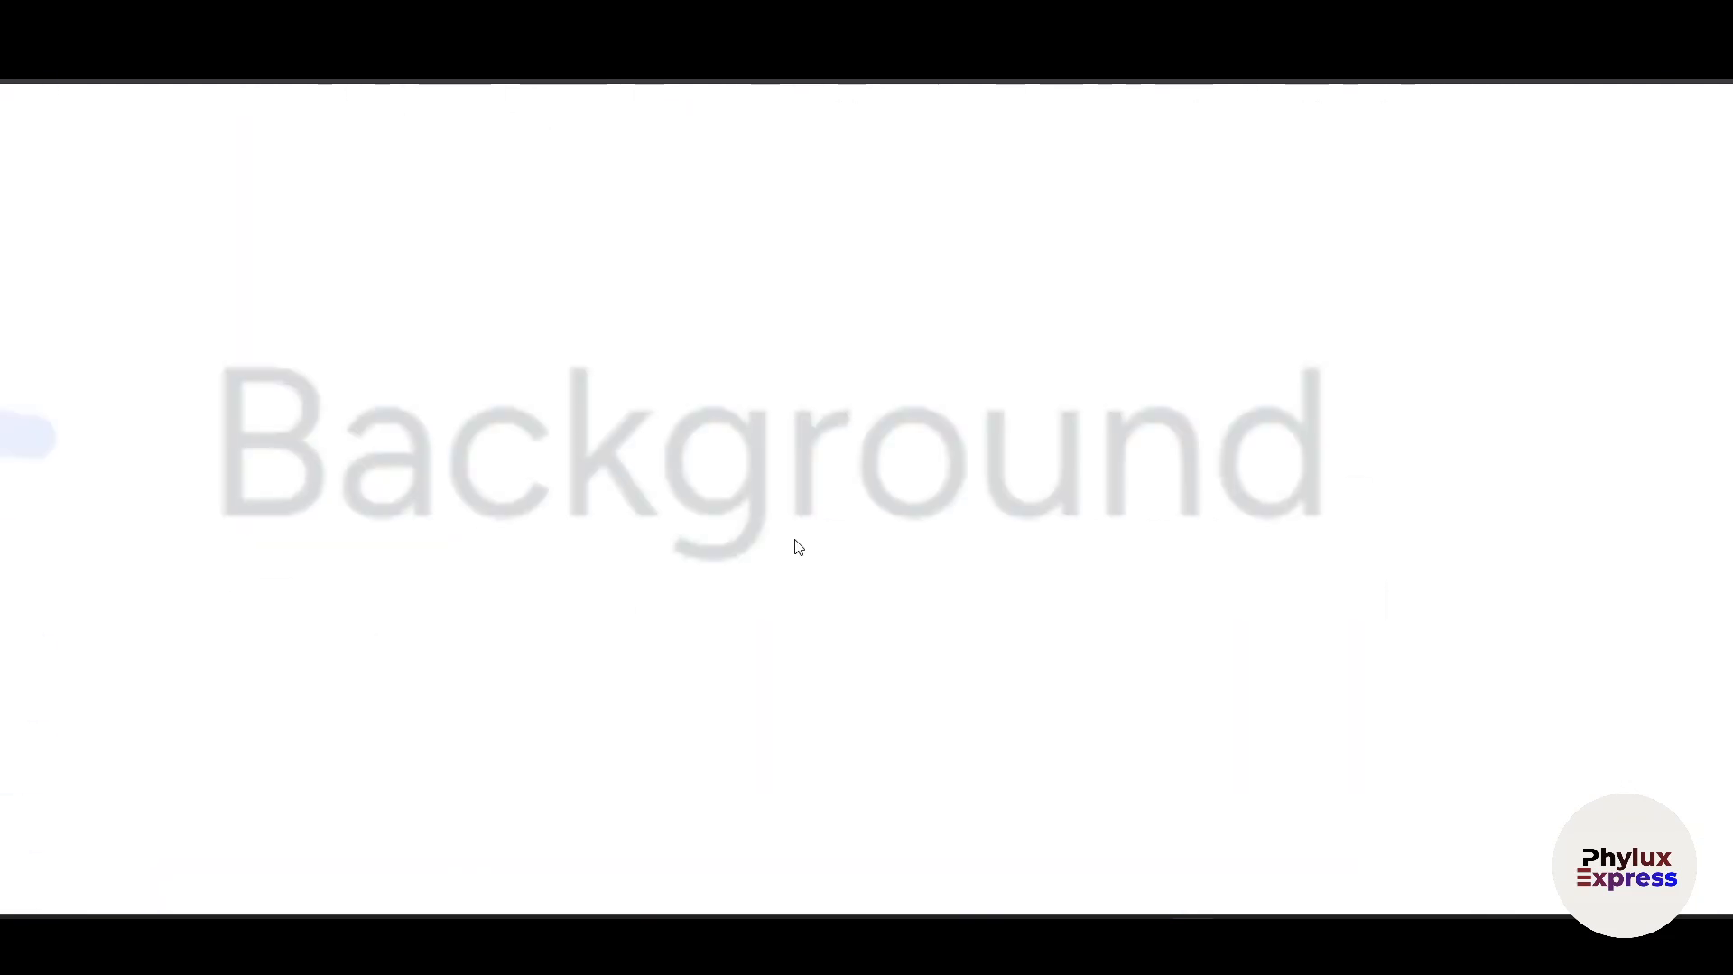
{"action": "left_click", "coordinate": [796, 548]}
{"action": "left_click", "coordinate": [797, 548]}
{"action": "left_click", "coordinate": [797, 548]}
{"action": "left_click", "coordinate": [796, 548]}
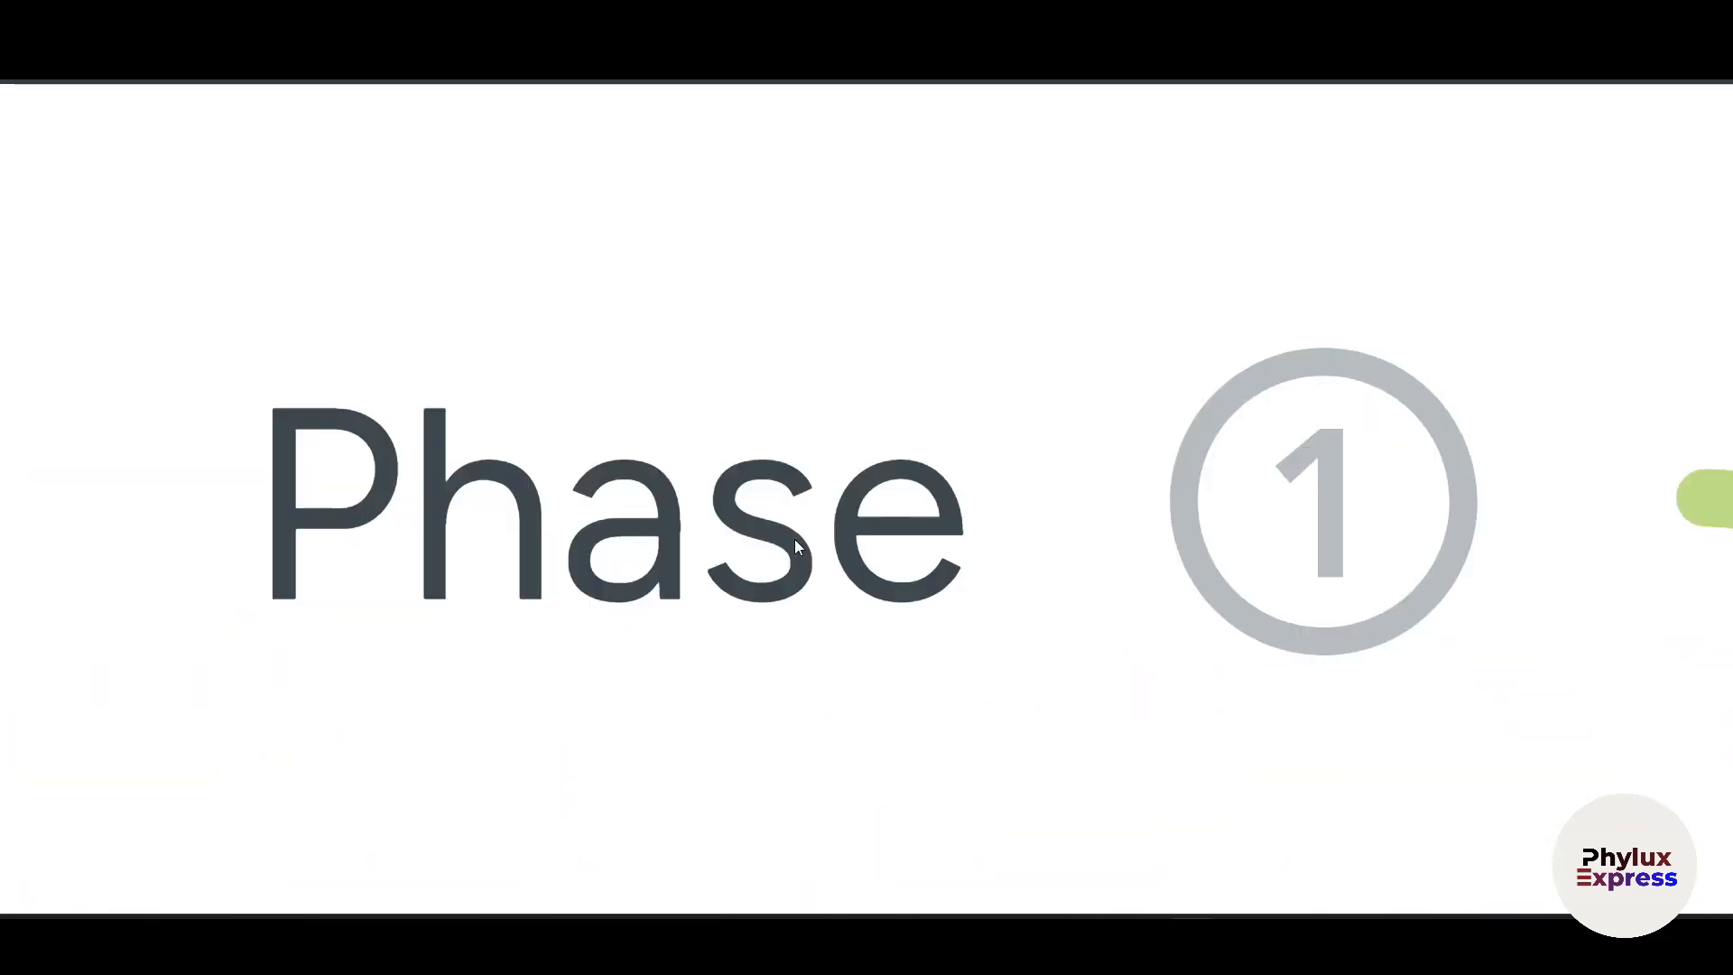
{"action": "key", "text": "Escape"}
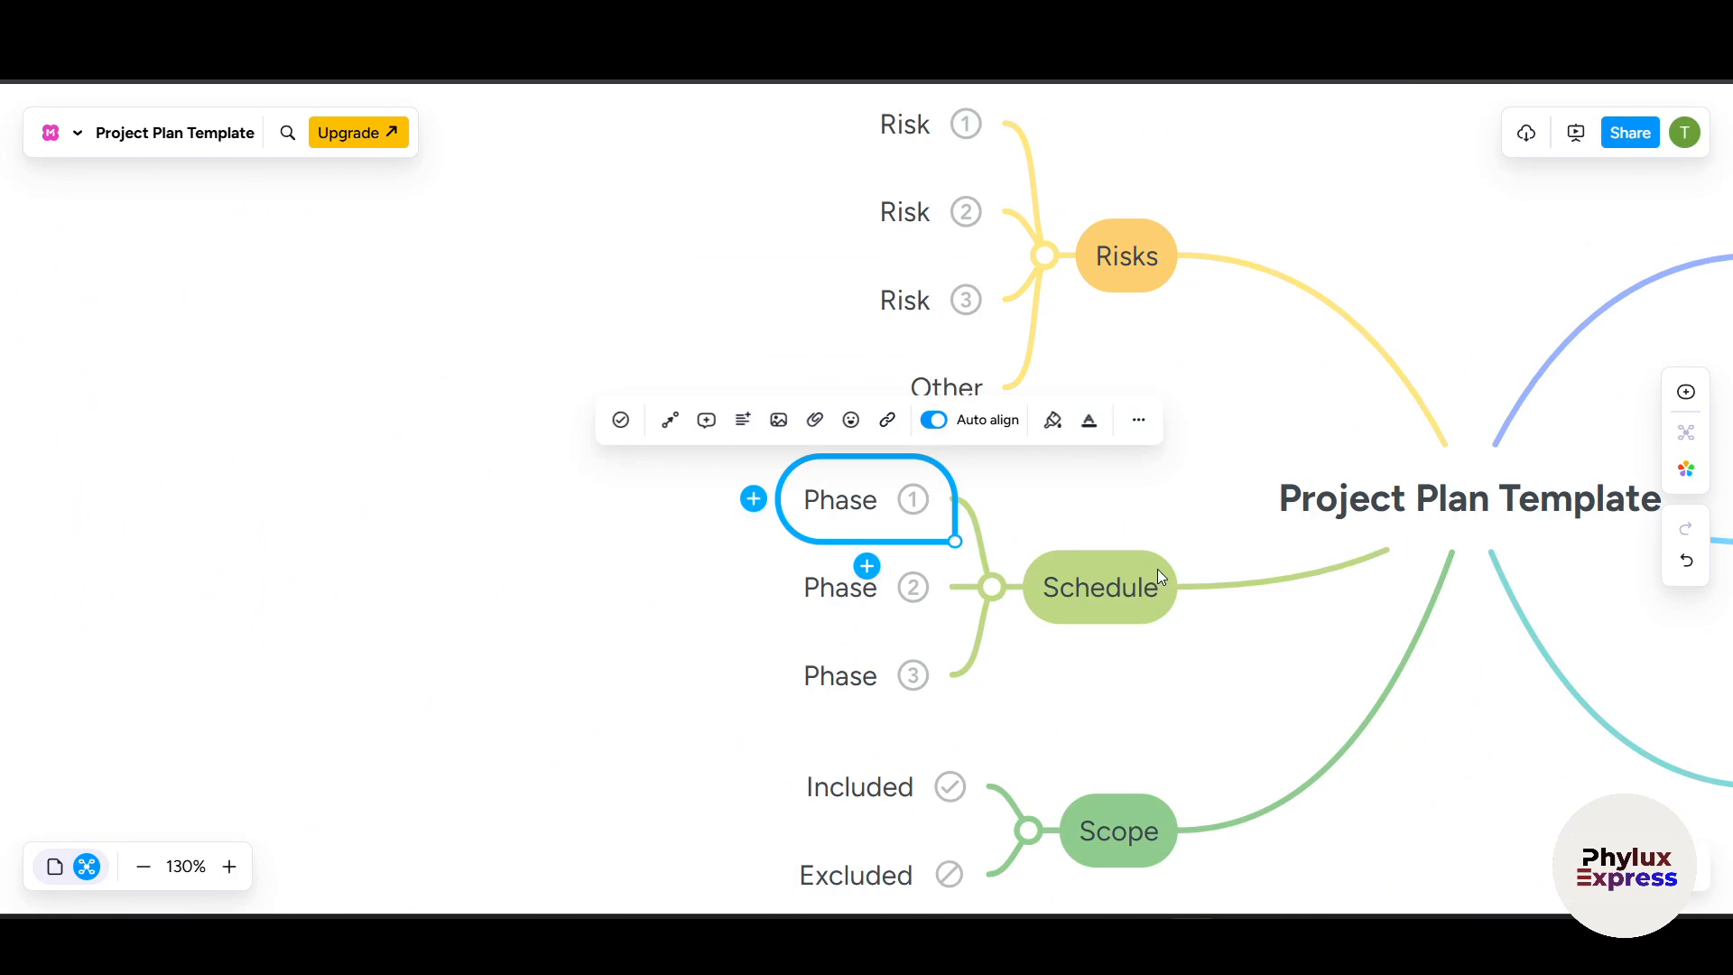
Step: Go to the team maps and move the last listed "My New Mind Map" to the trash
{"action": "scroll", "coordinate": [1117, 721], "scroll_direction": "down", "scroll_amount": 1}
{"action": "left_click_drag", "start_coordinate": [284, 363], "coordinate": [263, 347]}
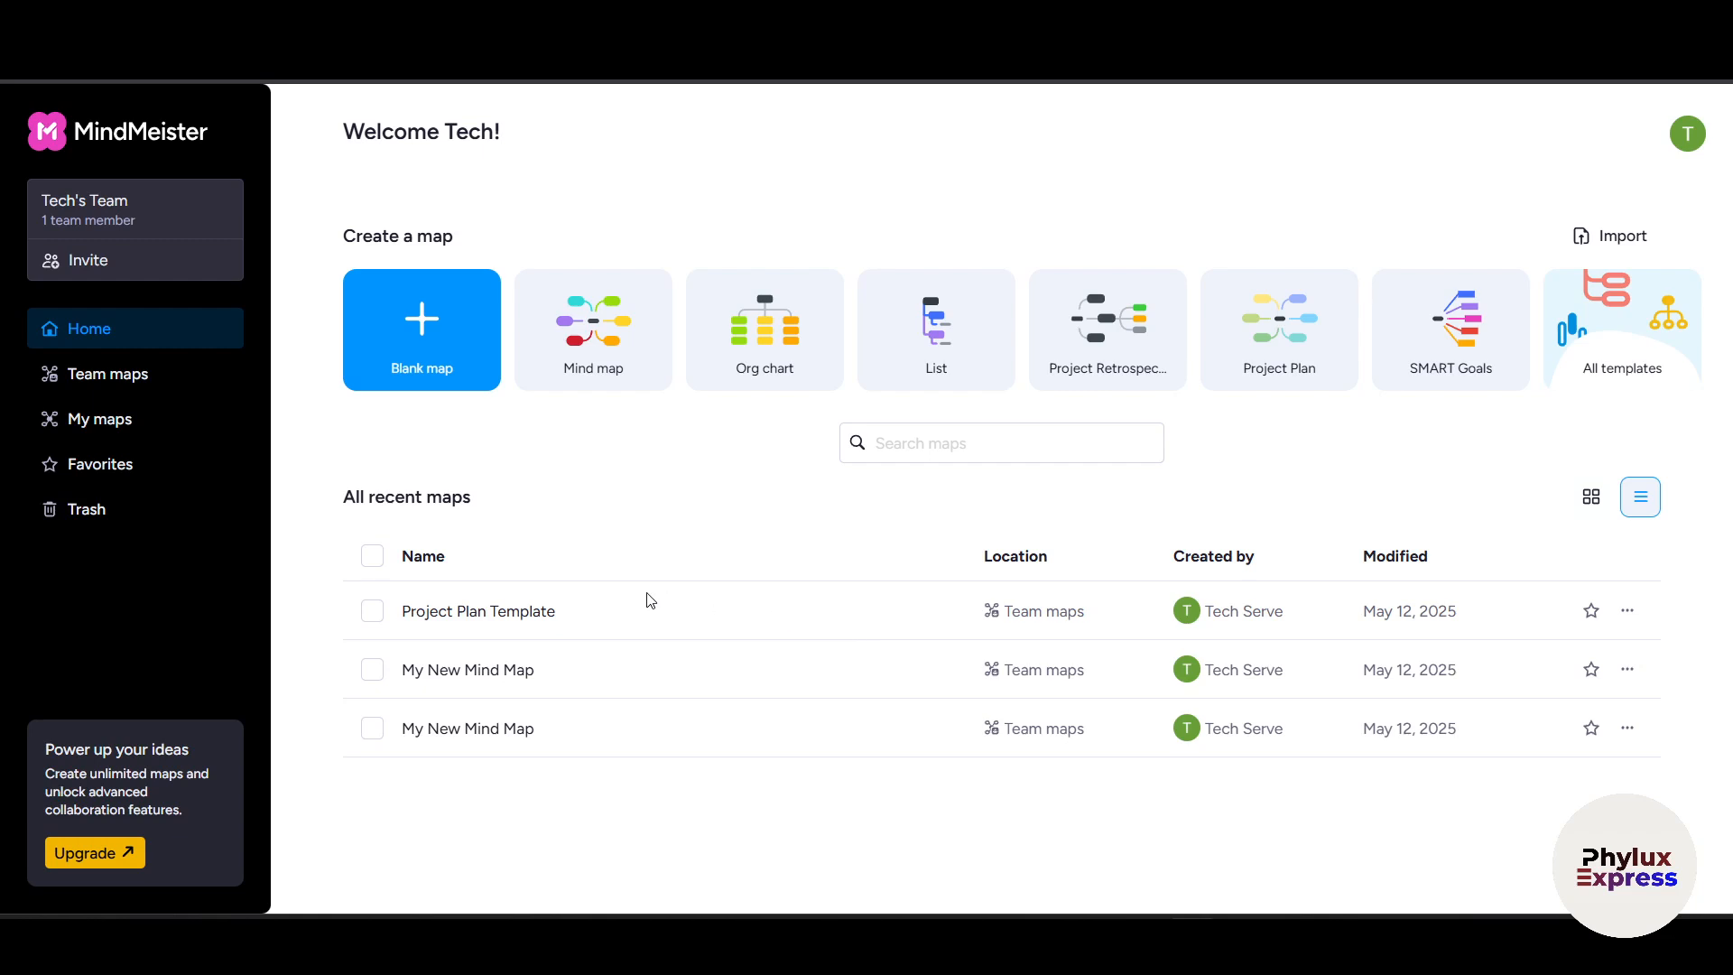
{"action": "left_click", "coordinate": [136, 379]}
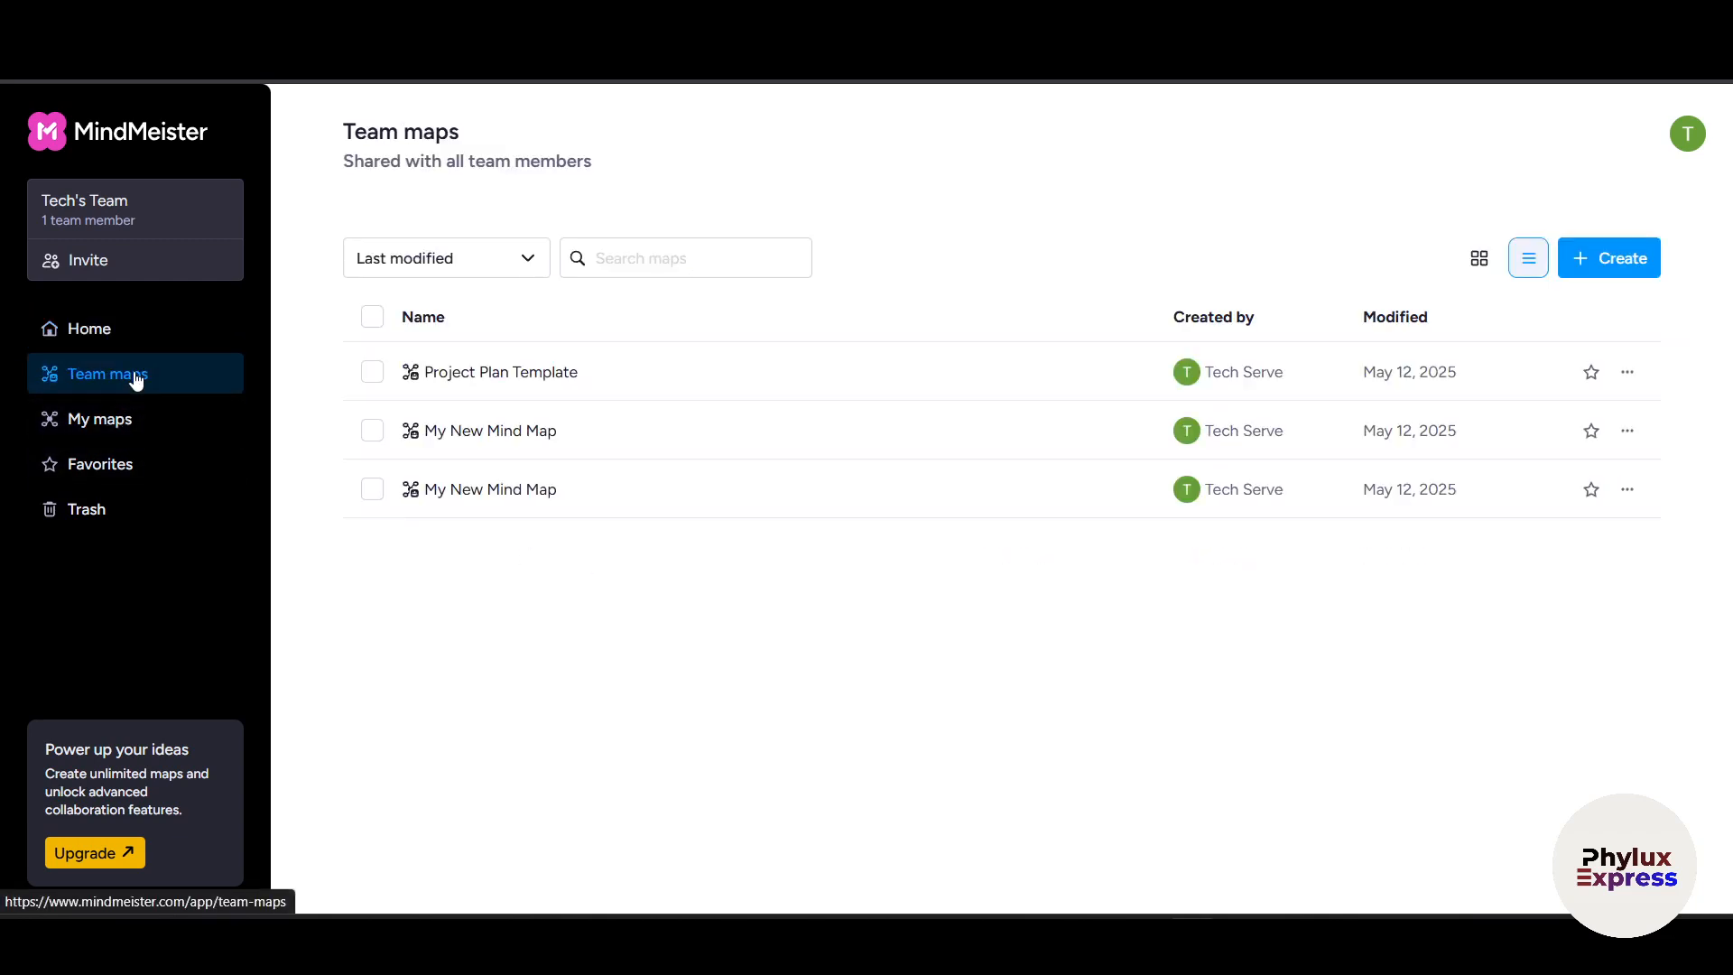
{"action": "left_click", "coordinate": [1627, 489]}
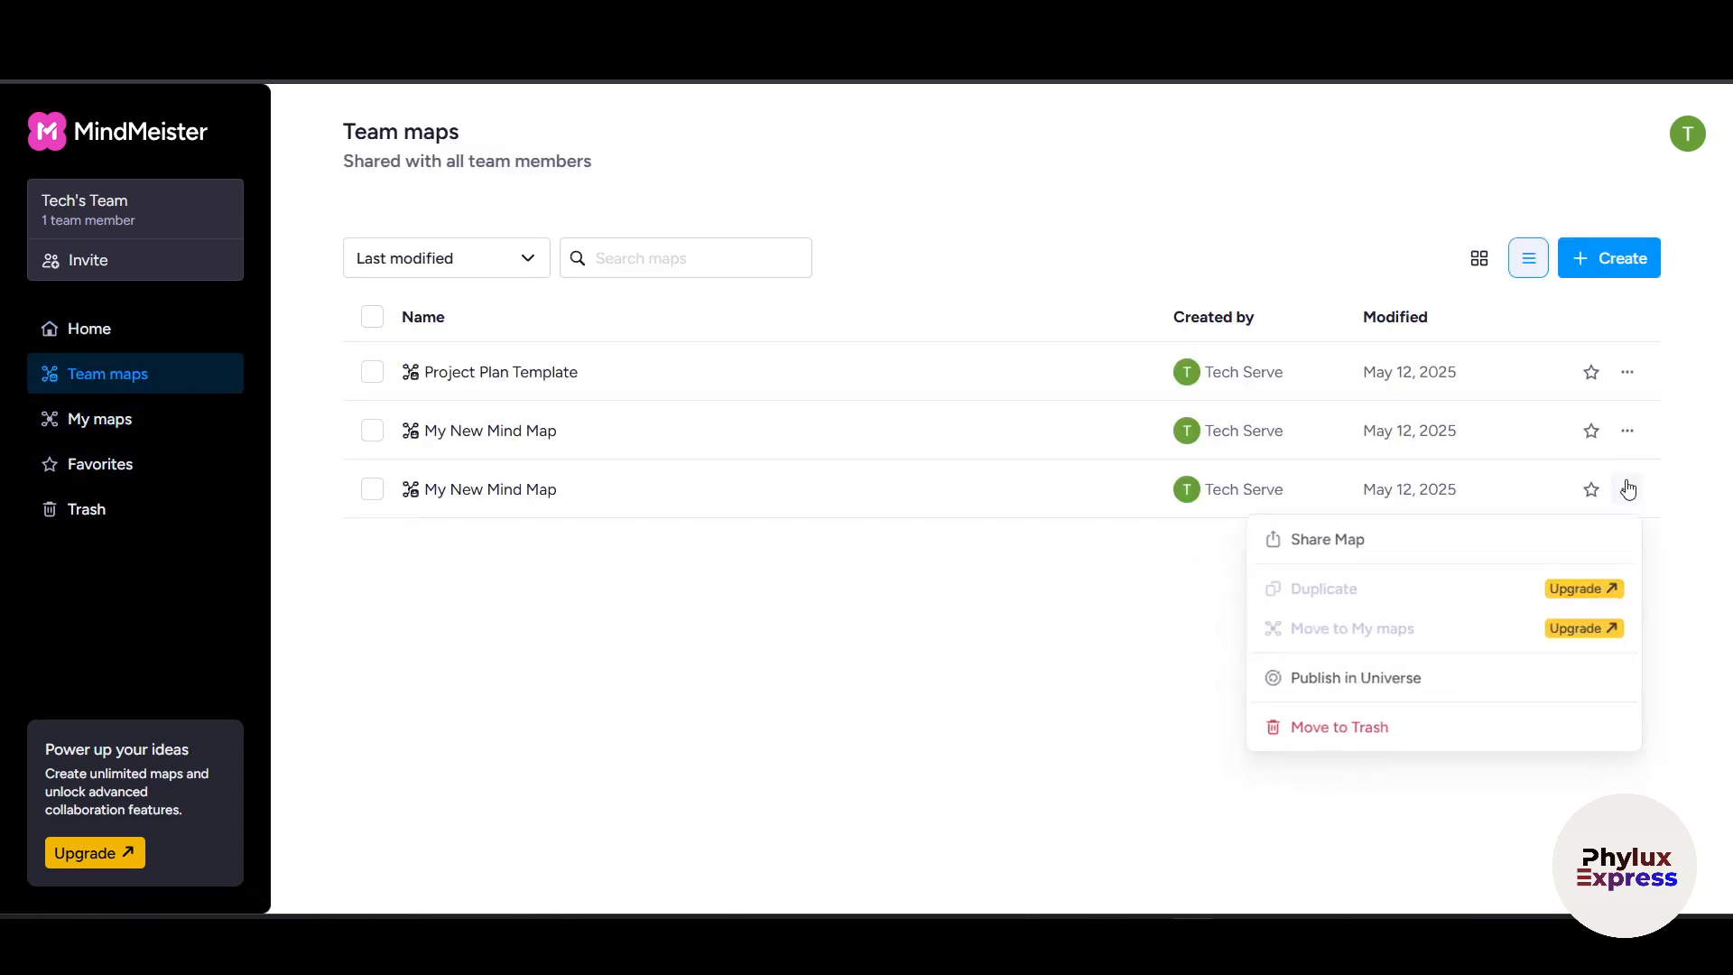
{"action": "left_click", "coordinate": [1380, 735]}
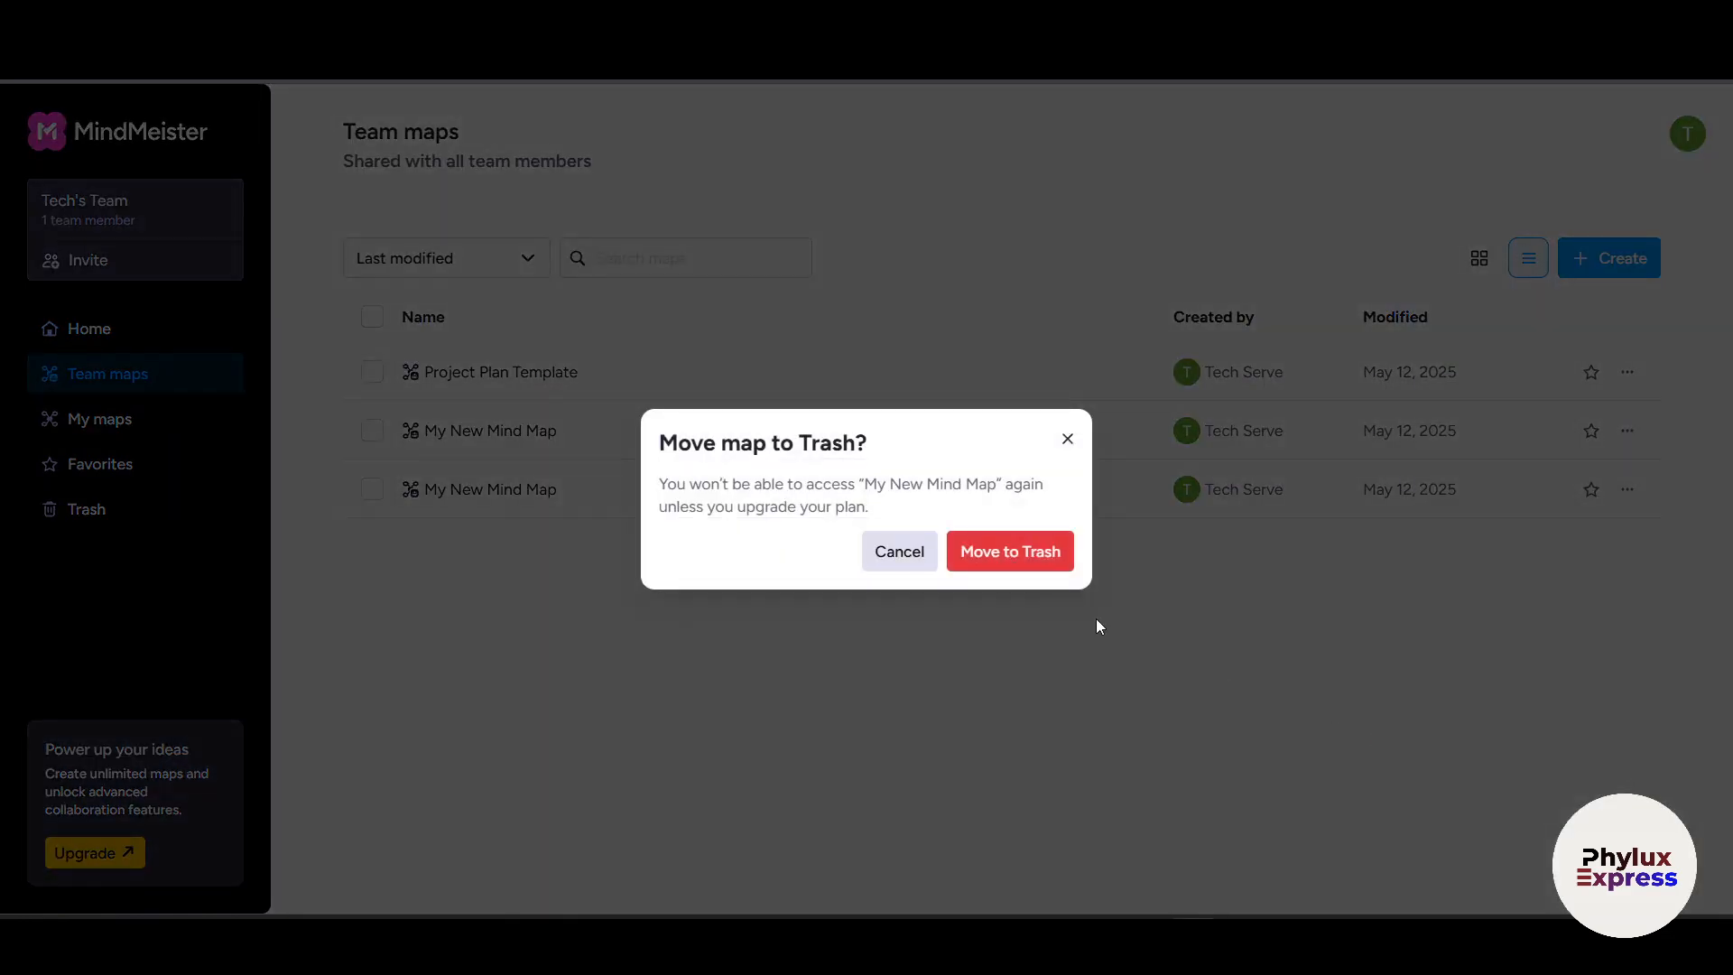
{"action": "left_click", "coordinate": [1033, 552]}
Step: Create a map from the Lesson Plan template in the Education & Notes category and select its Introduction/Set topic
{"action": "left_click", "coordinate": [1616, 259]}
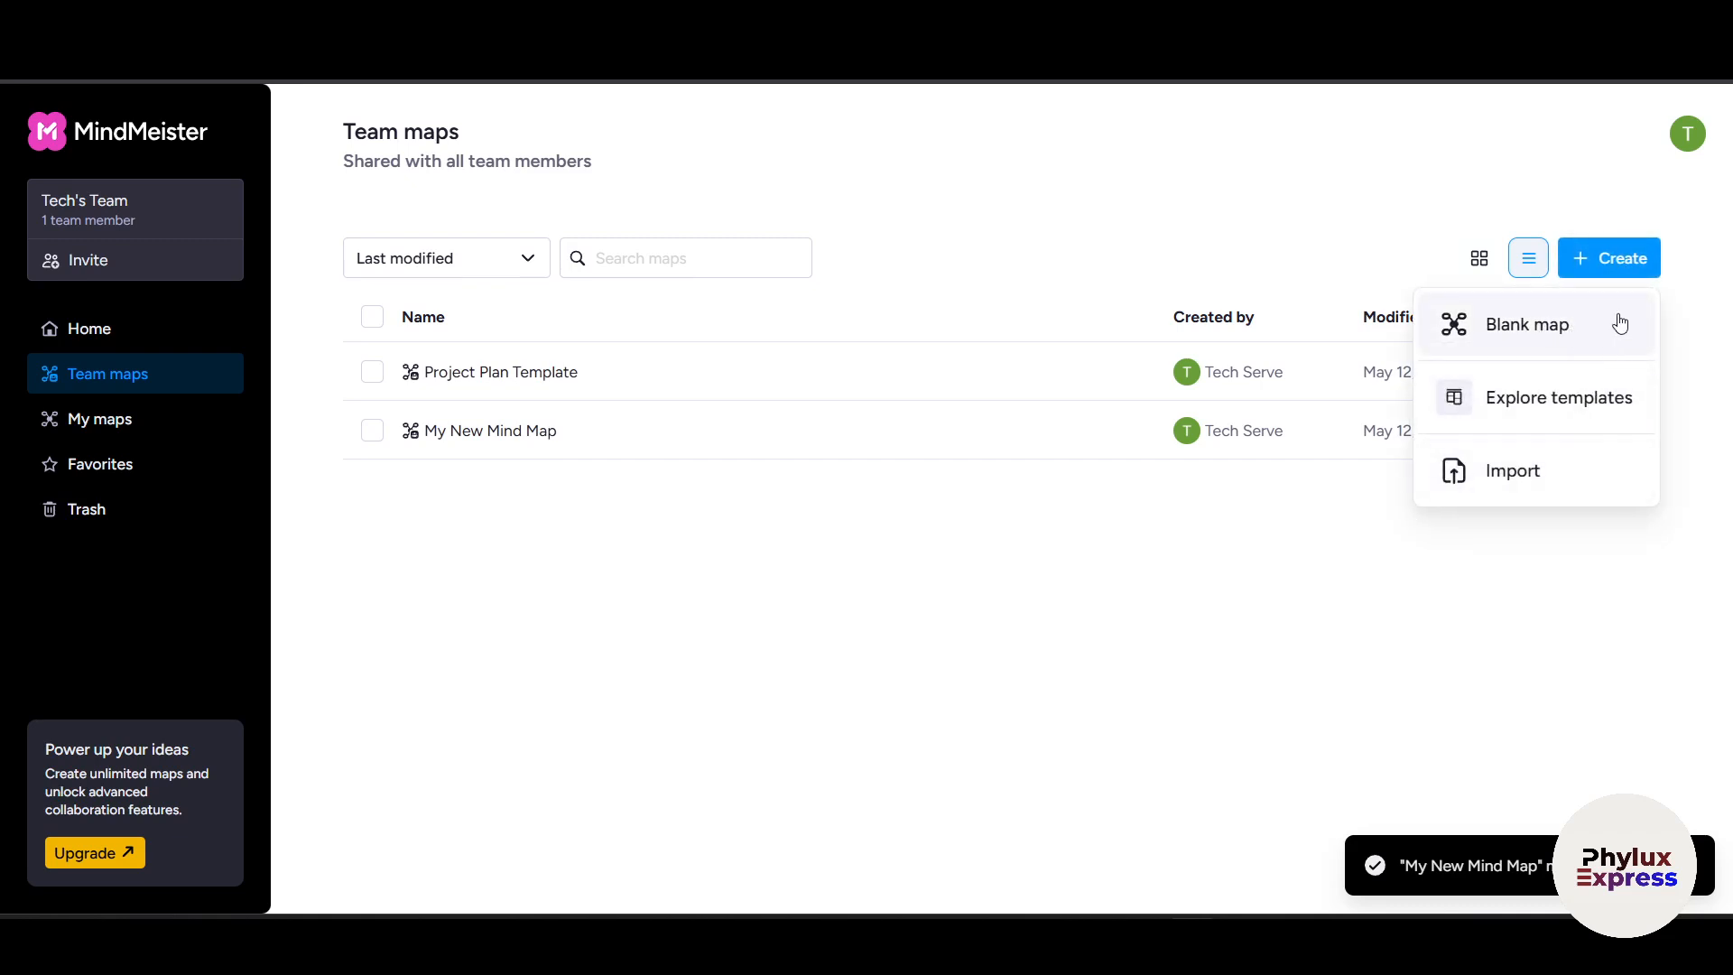
{"action": "left_click", "coordinate": [1582, 405]}
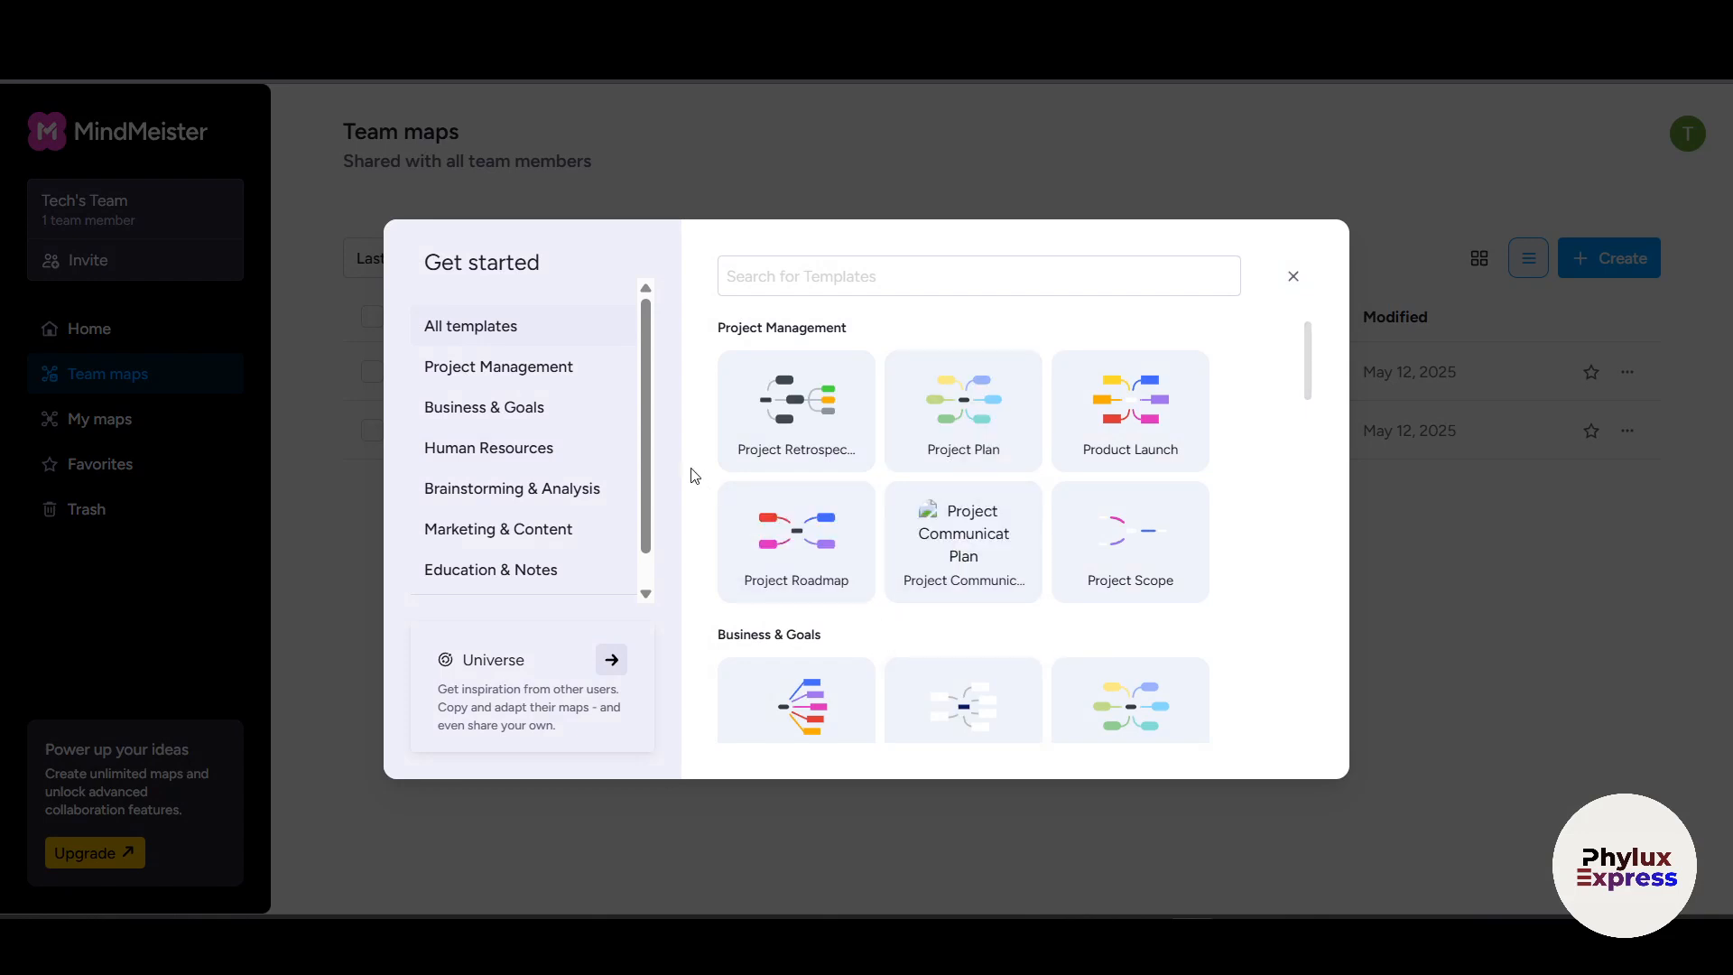
{"action": "left_click", "coordinate": [528, 571]}
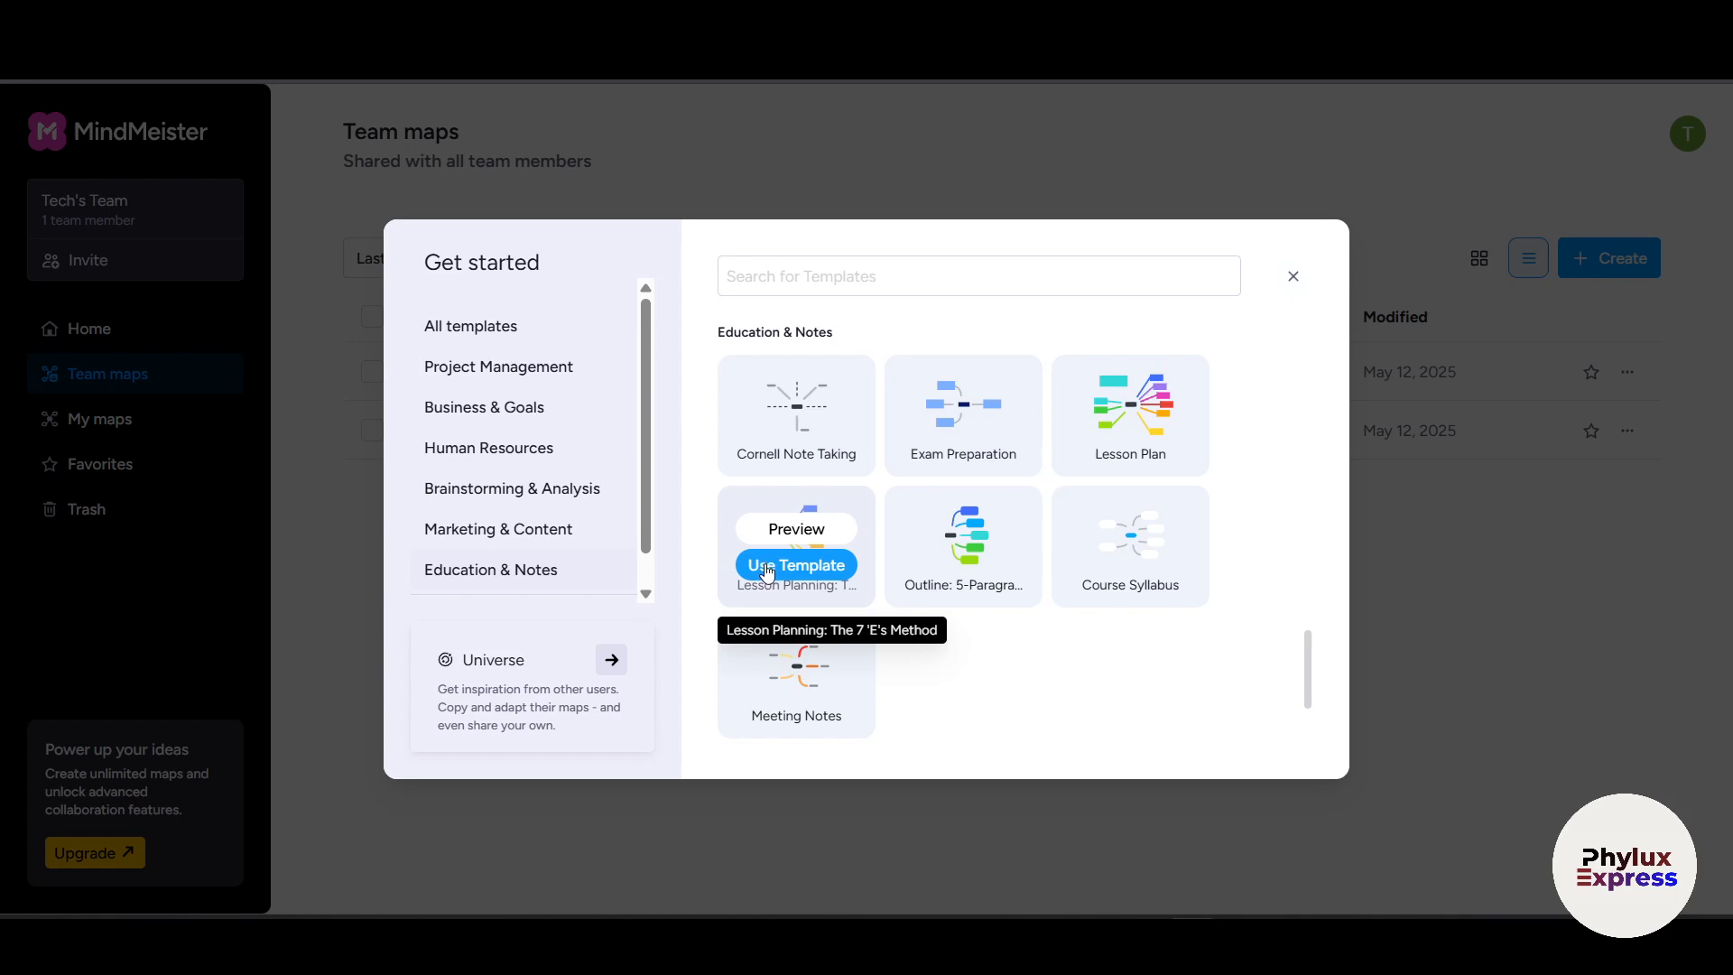
{"action": "scroll", "coordinate": [1164, 577], "scroll_direction": "up", "scroll_amount": 3}
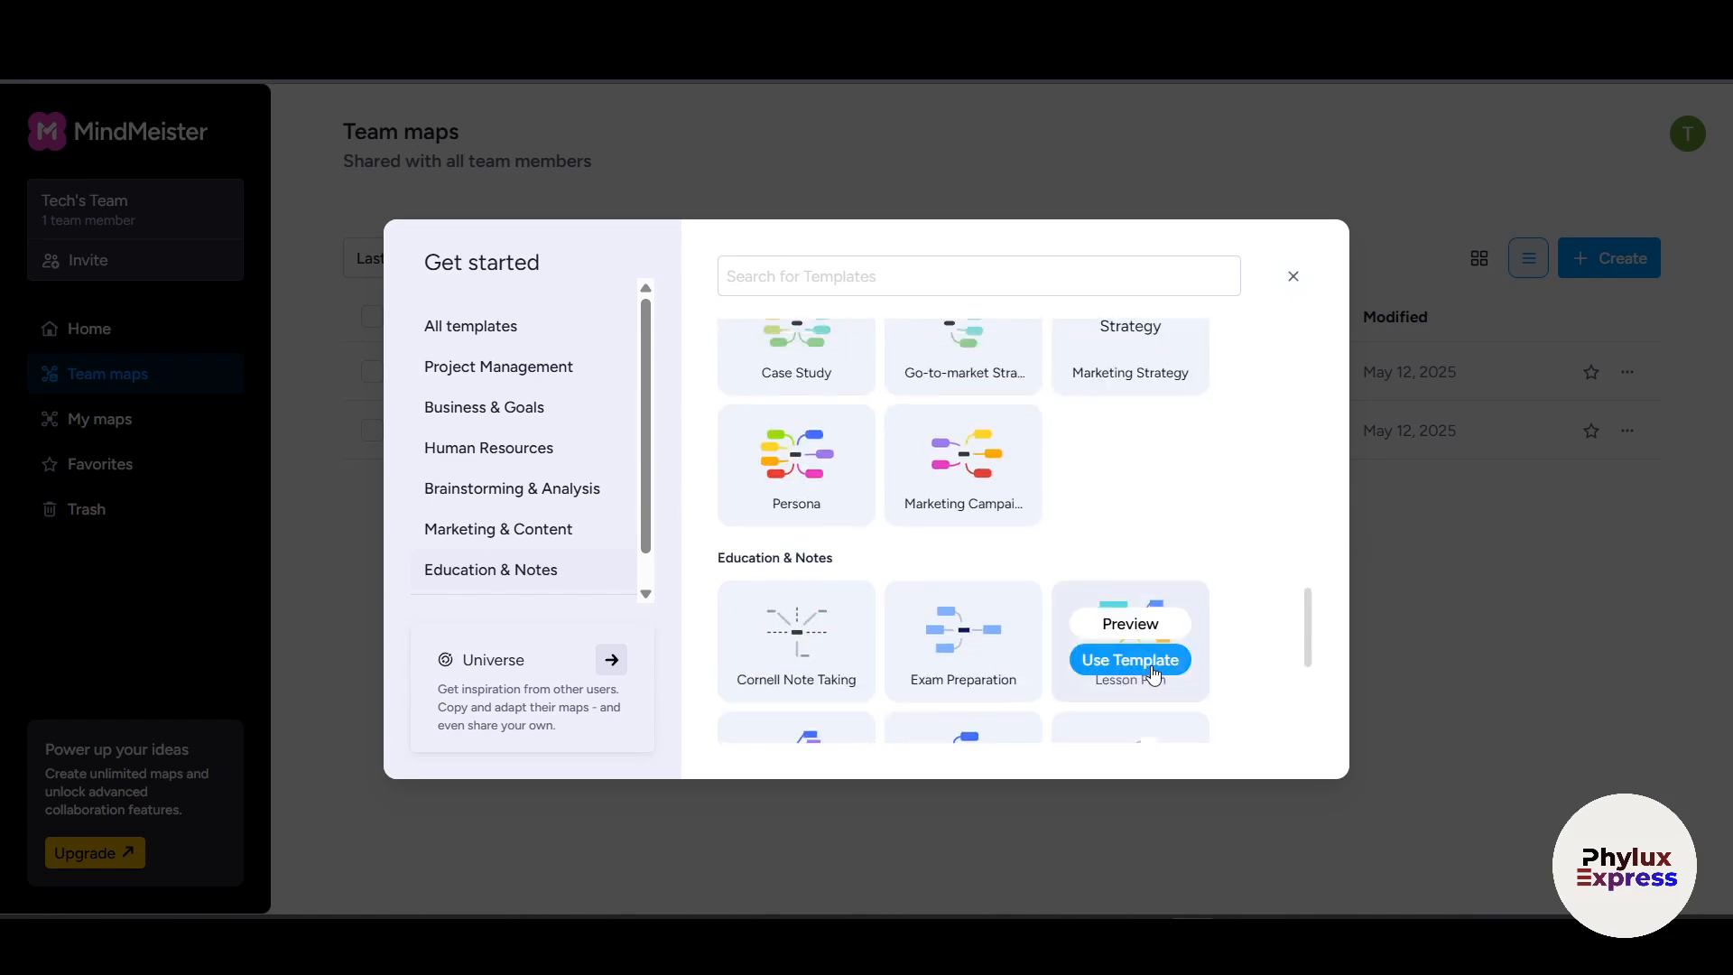
{"action": "left_click", "coordinate": [1148, 664]}
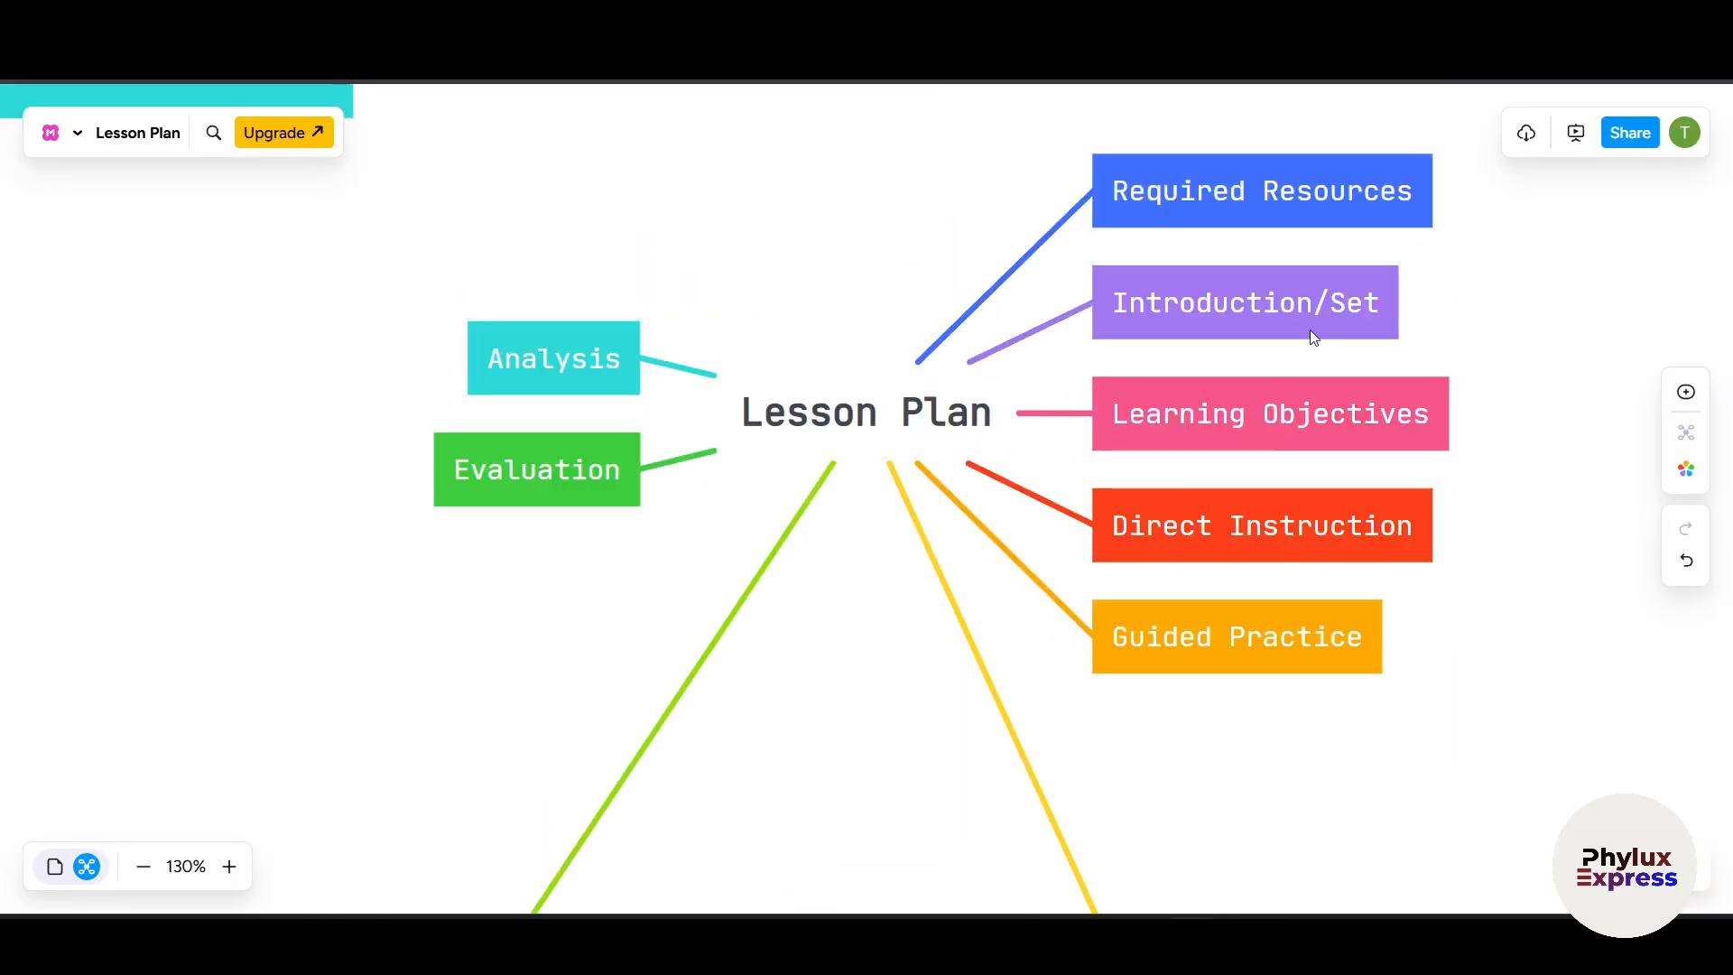
{"action": "left_click", "coordinate": [1309, 329]}
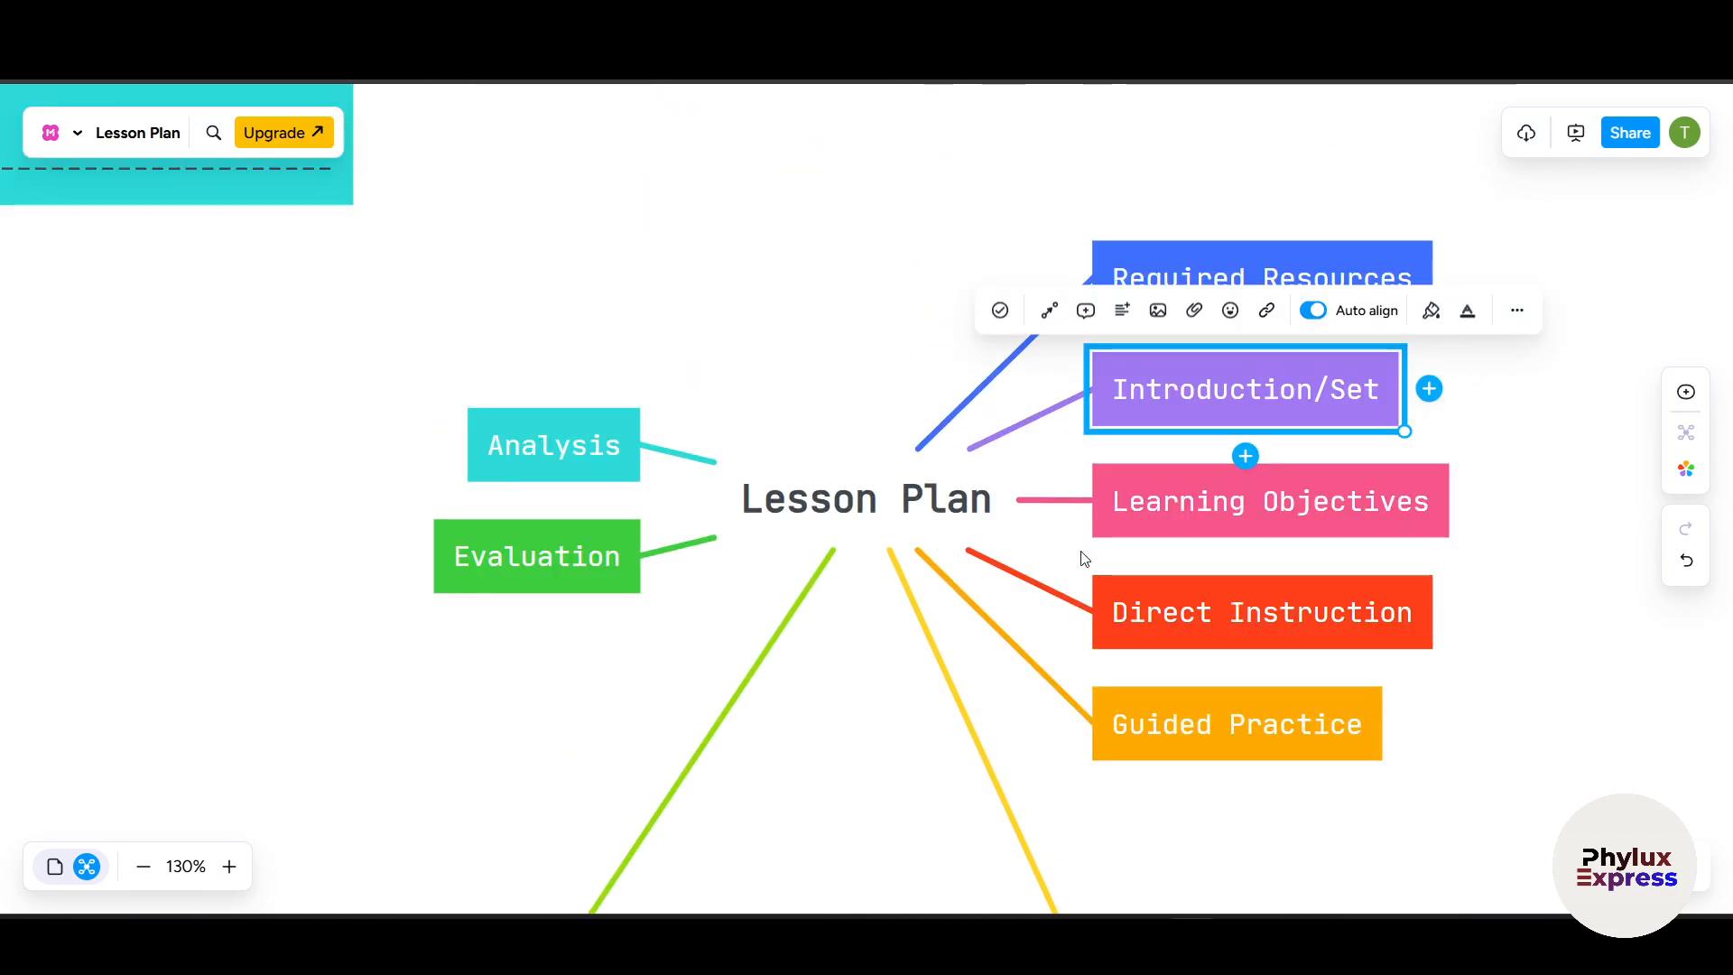
Step: Share the Lesson Plan map with Viewer access for anyone with the link, copy the link, and close the sharing settings
{"action": "left_click", "coordinate": [1625, 137]}
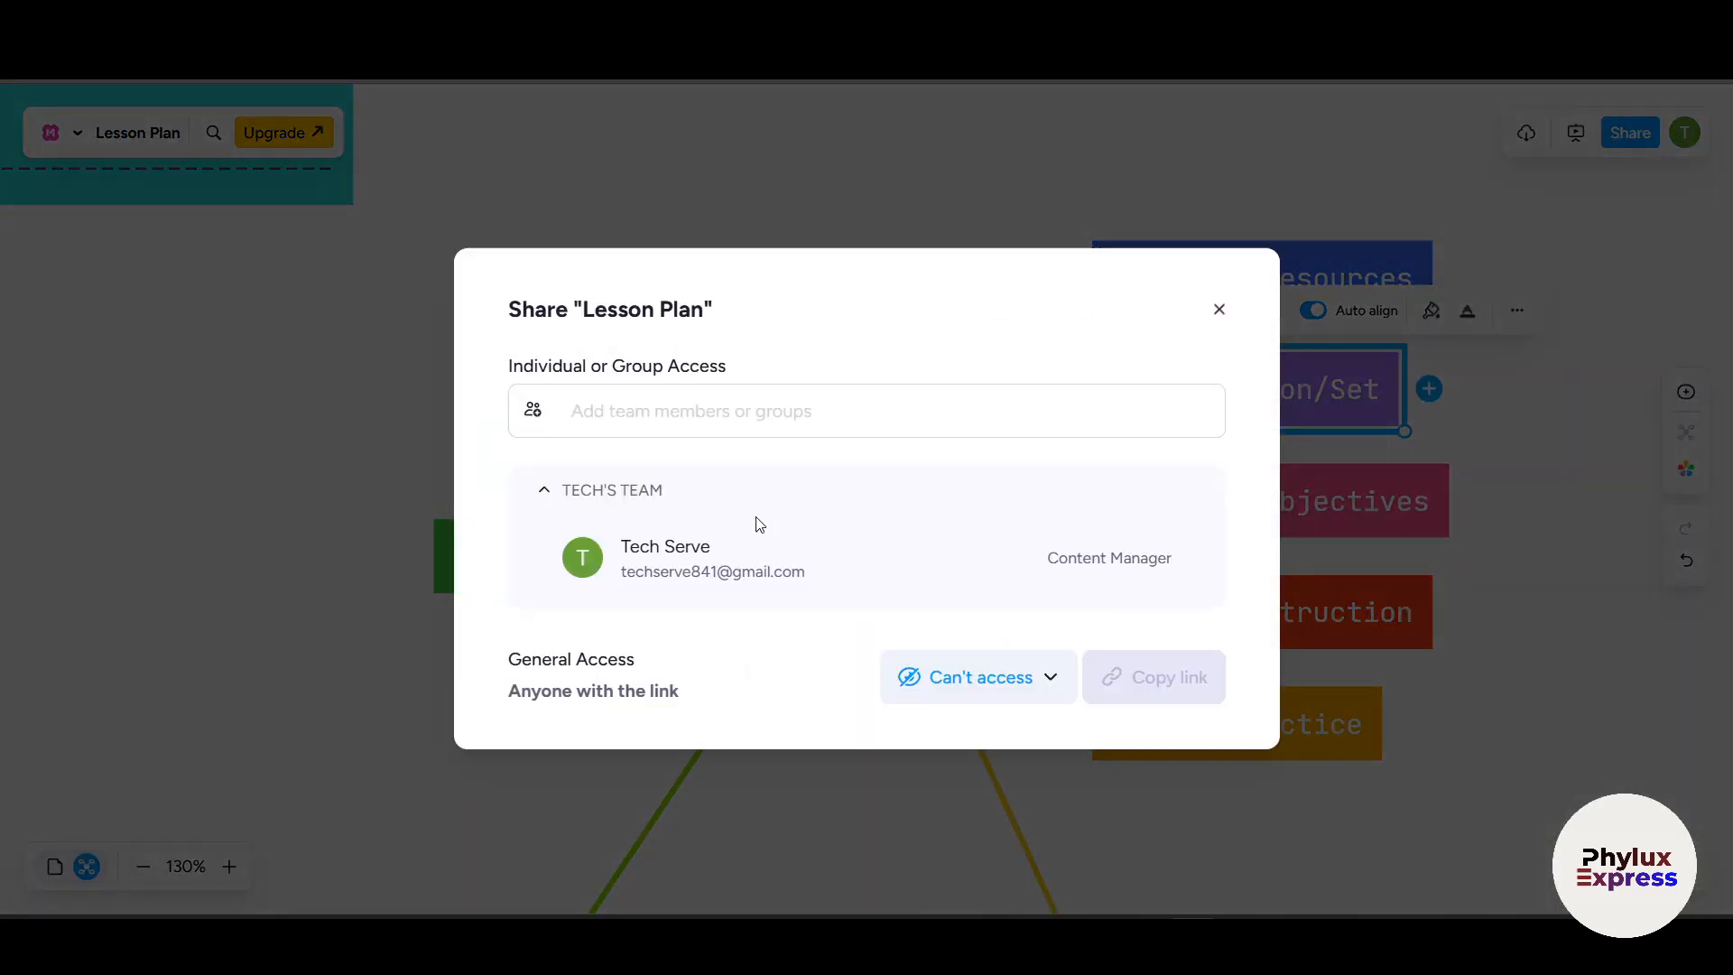
{"action": "left_click", "coordinate": [668, 397]}
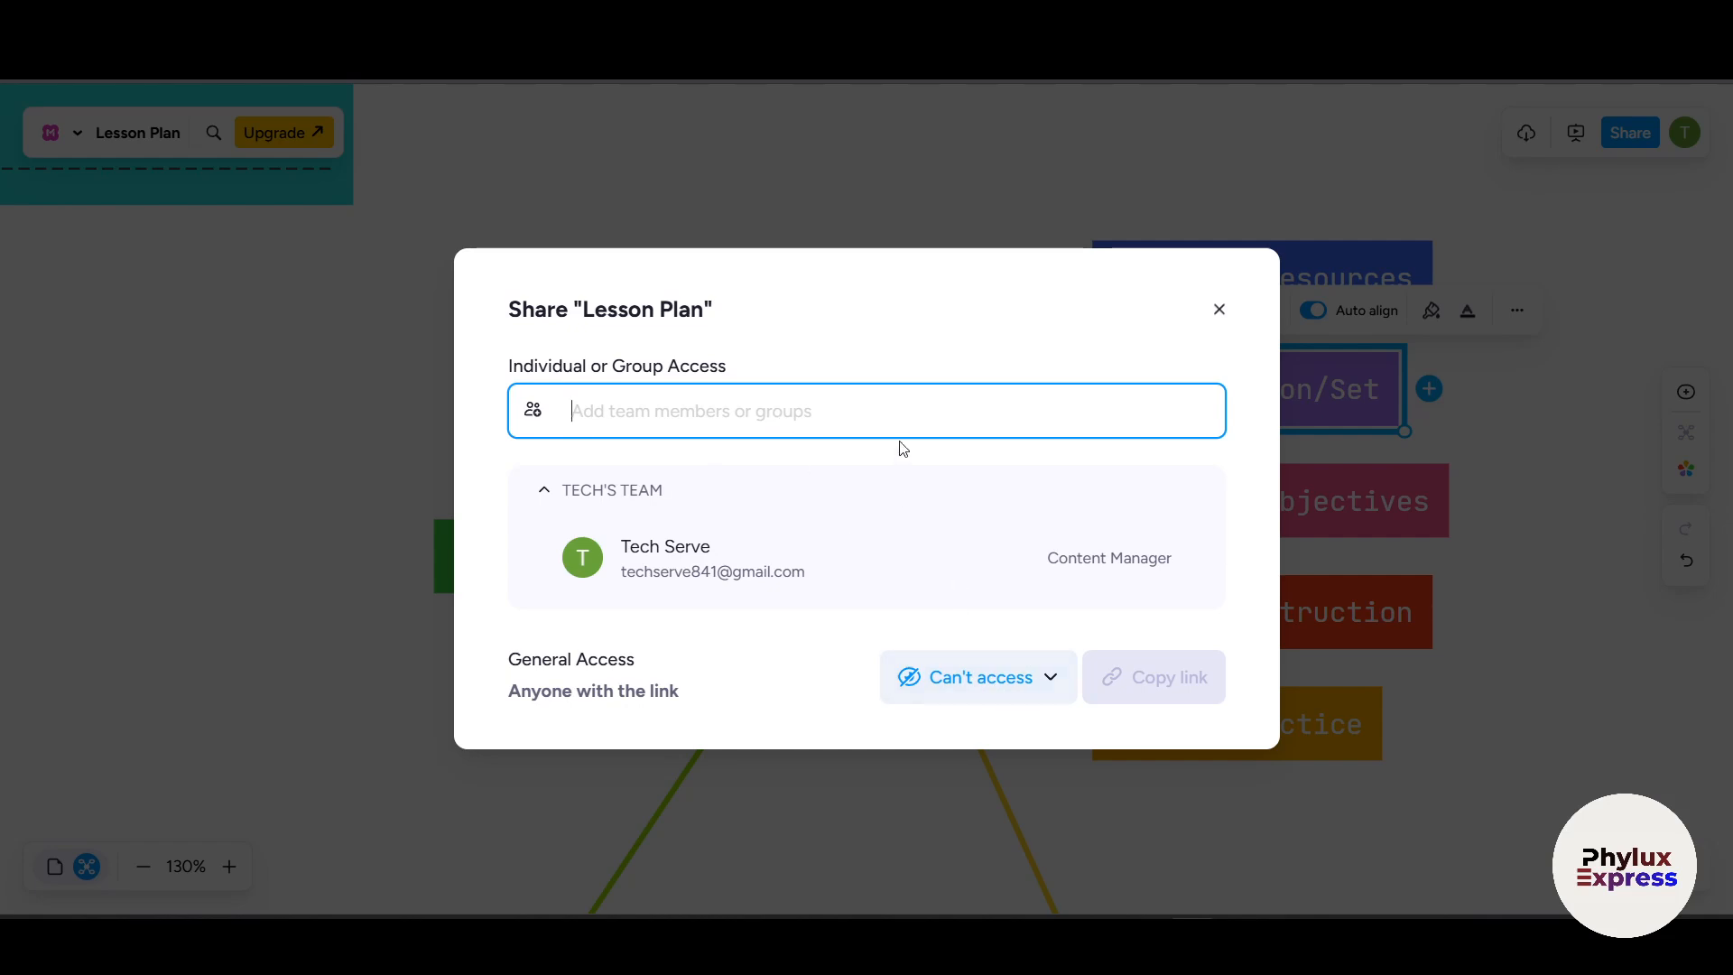
{"action": "left_click", "coordinate": [967, 688]}
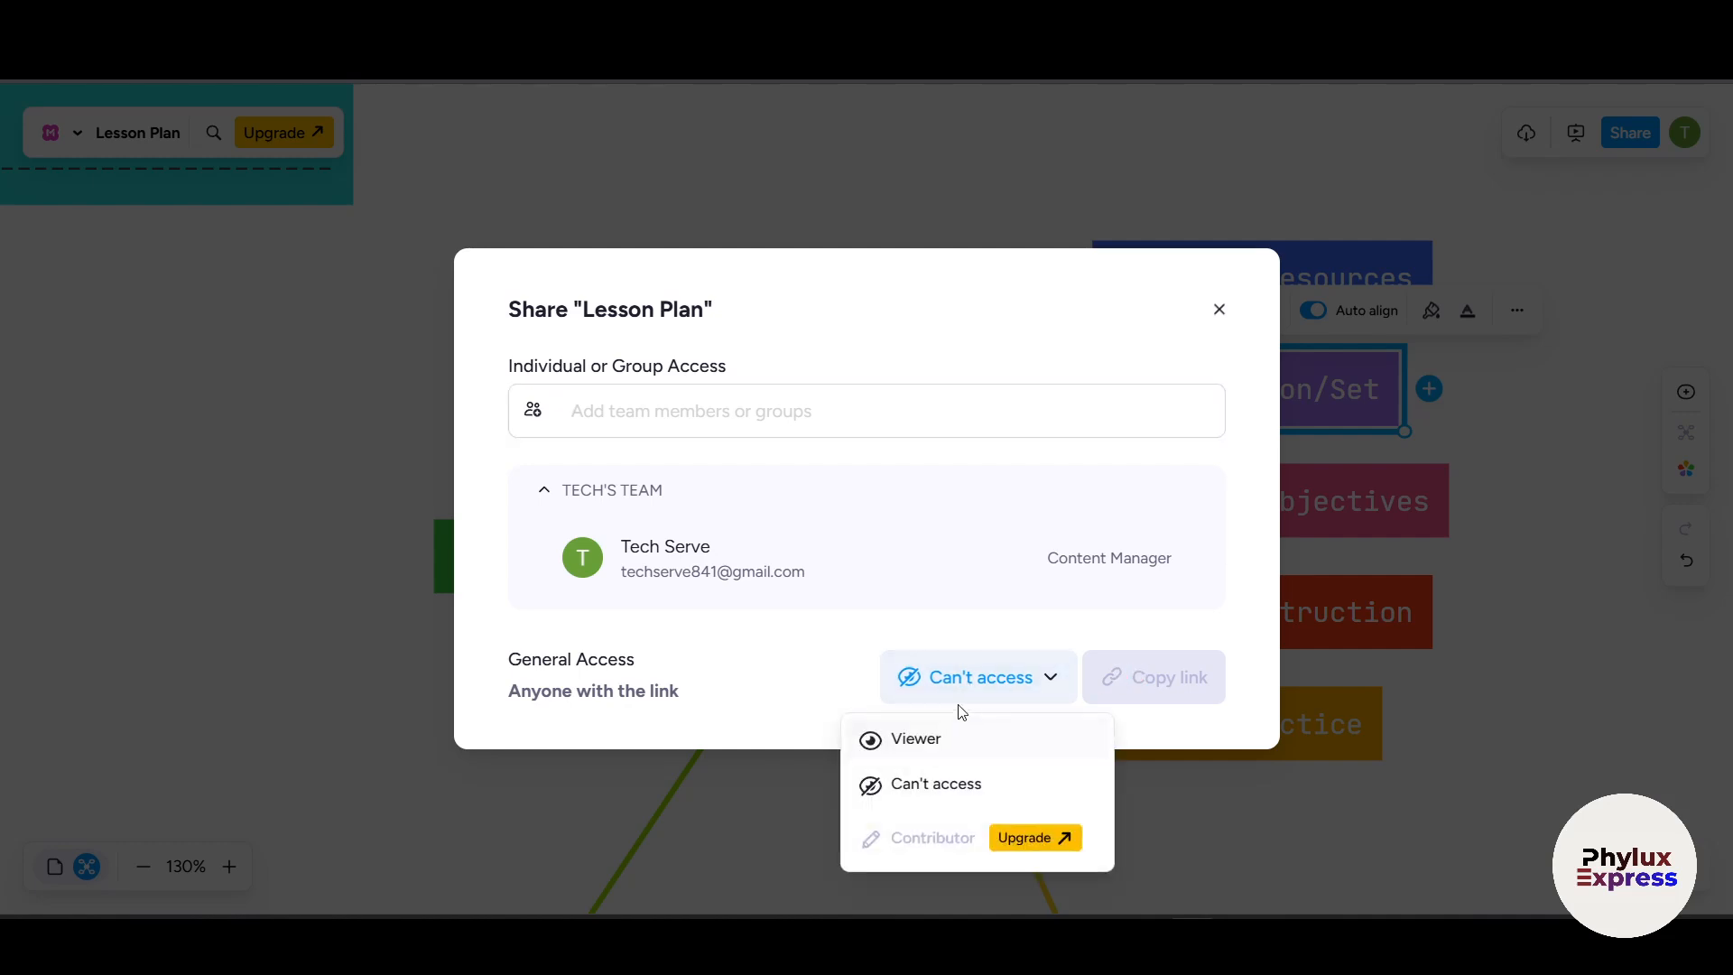
{"action": "left_click", "coordinate": [916, 739]}
{"action": "left_click", "coordinate": [1111, 691]}
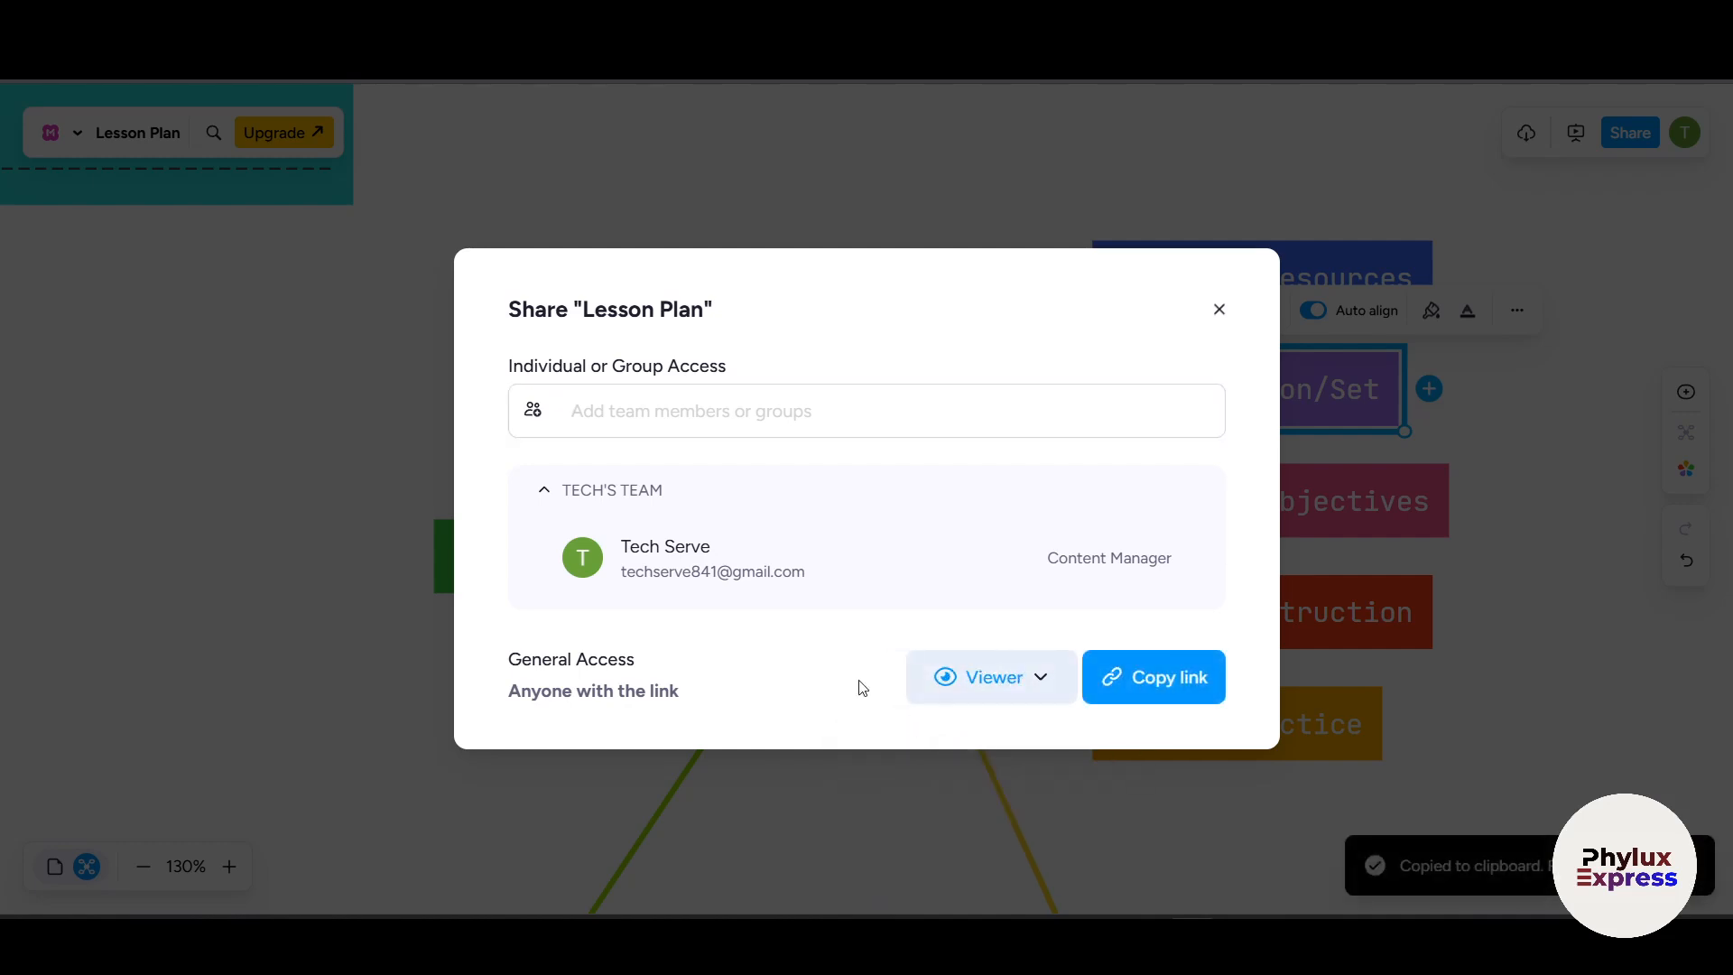
{"action": "left_click", "coordinate": [1219, 308]}
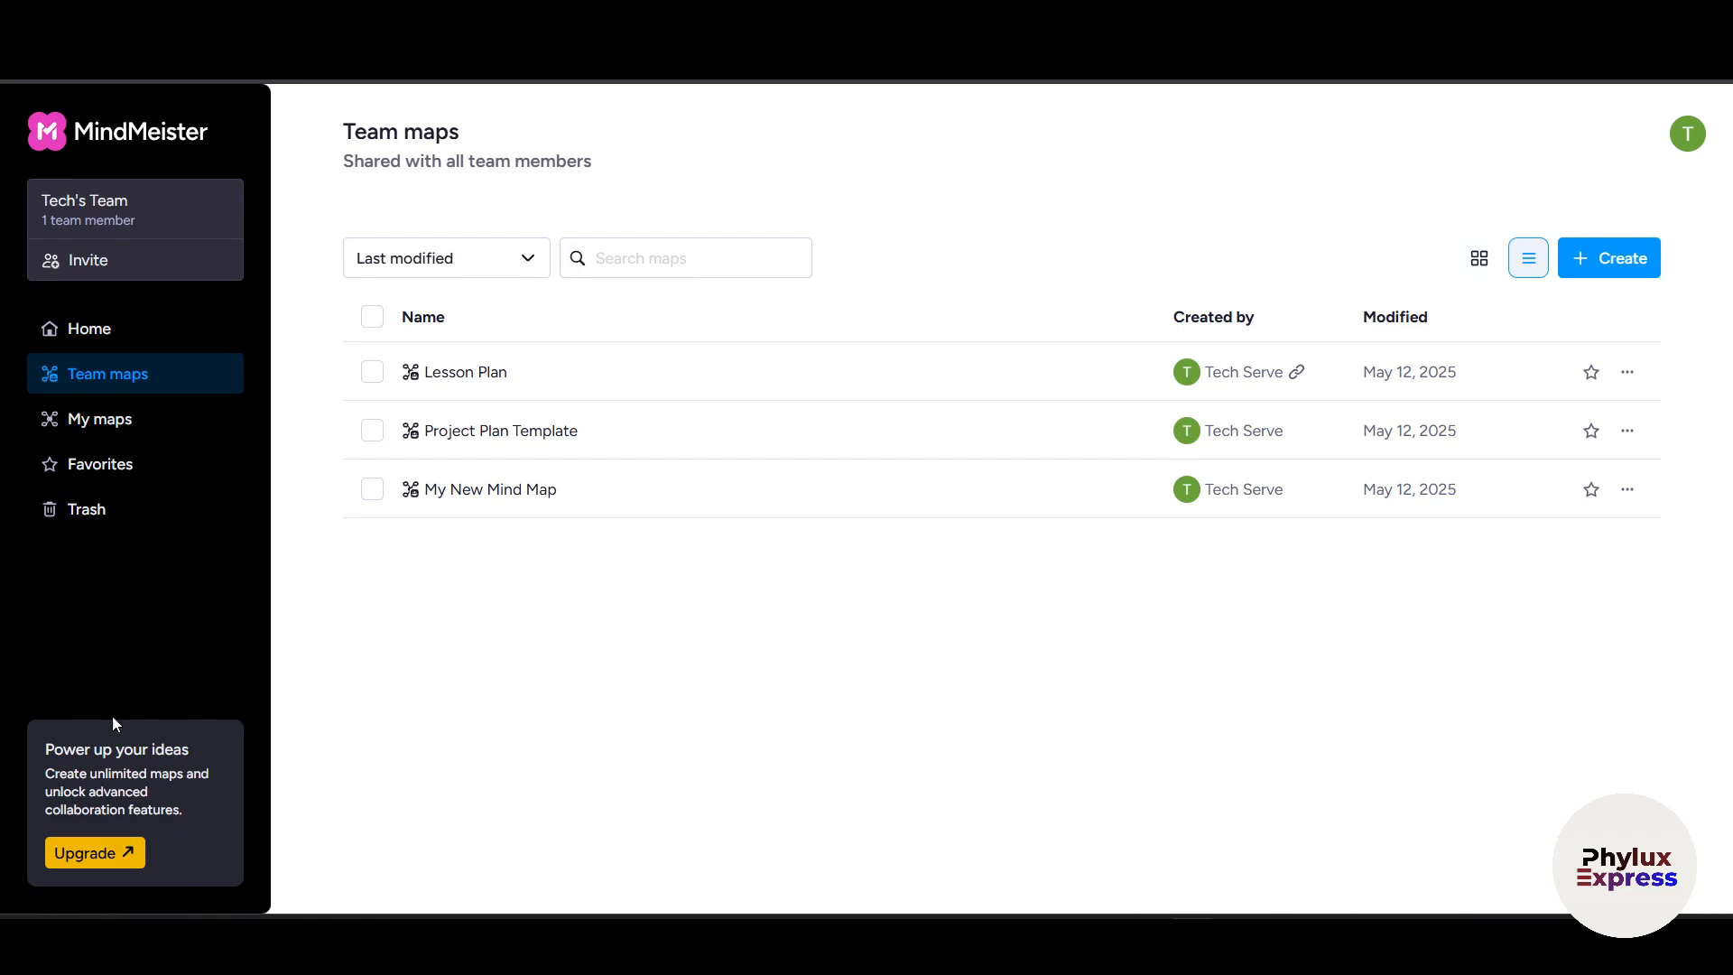
Step: Return to the home page and open the profile's account settings
{"action": "left_click", "coordinate": [89, 328]}
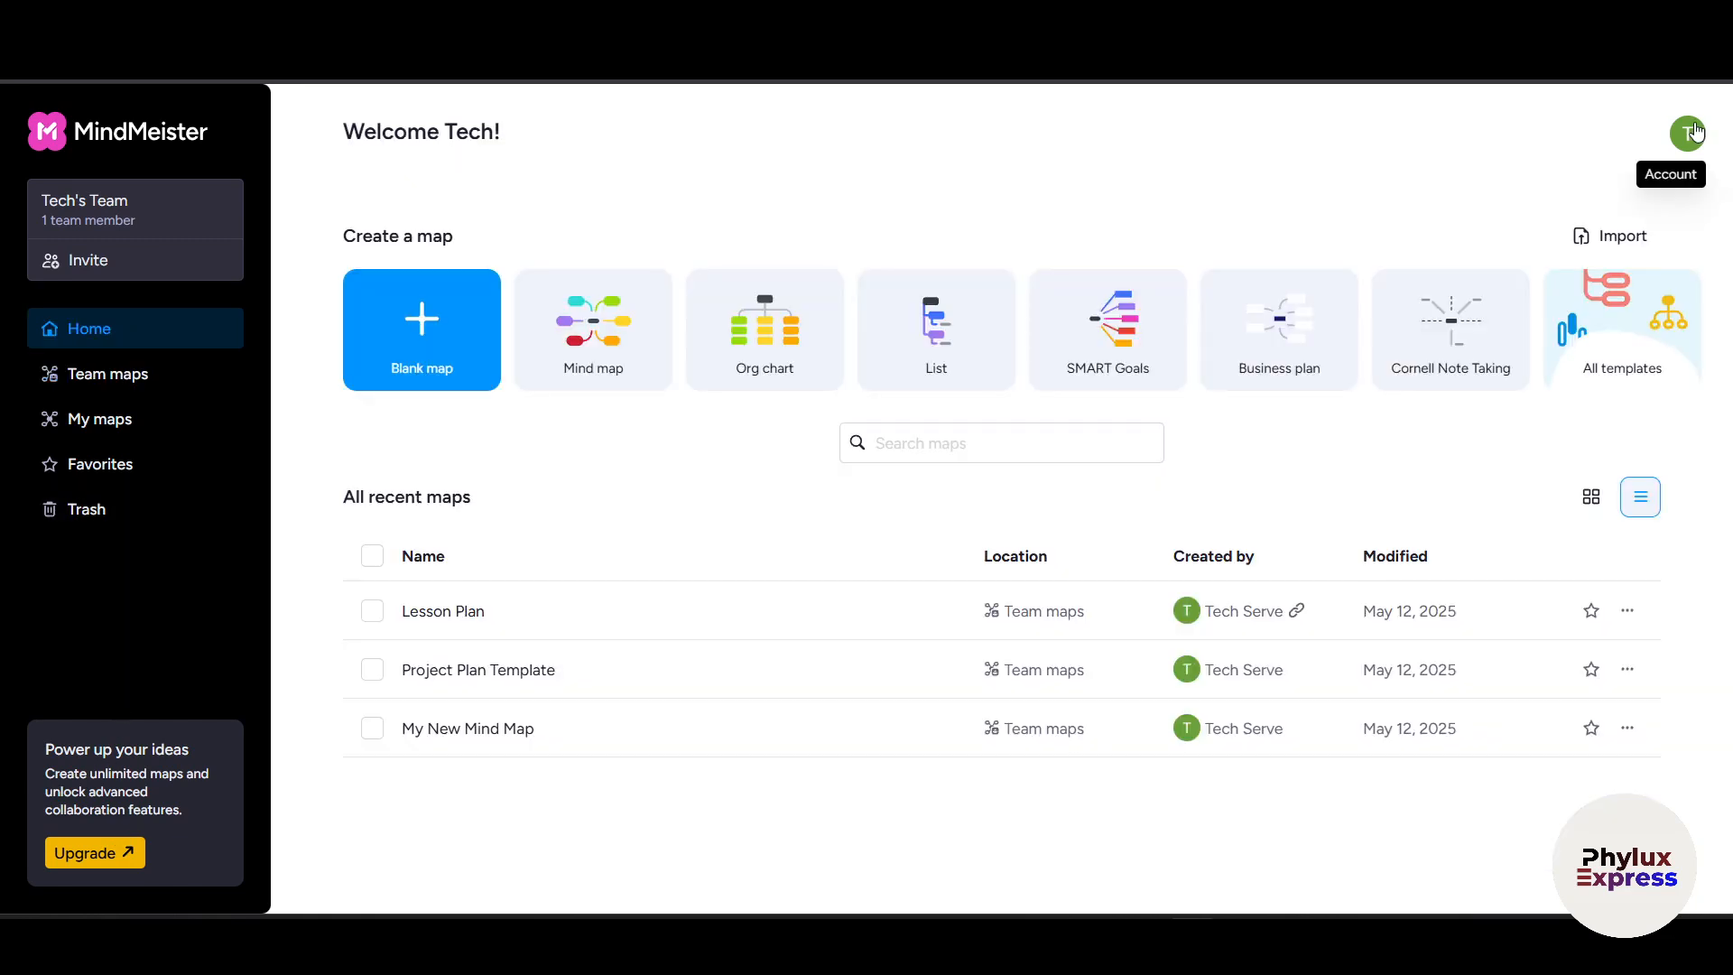
{"action": "left_click", "coordinate": [1696, 131]}
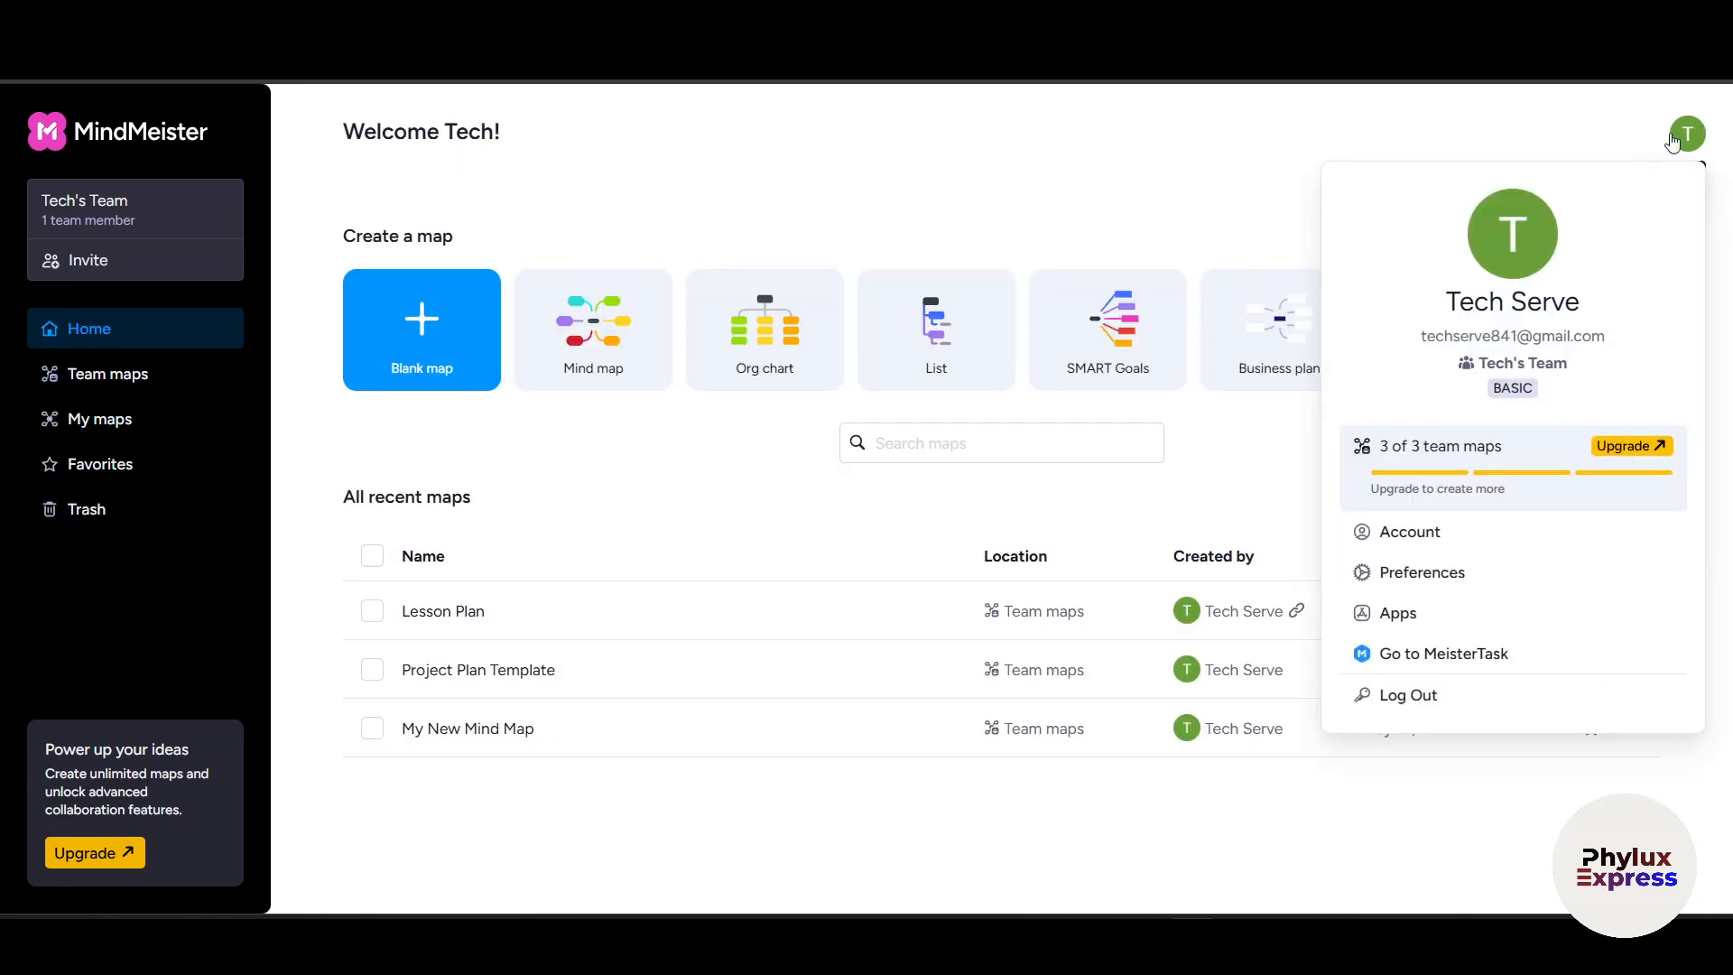
{"action": "left_click", "coordinate": [1425, 529]}
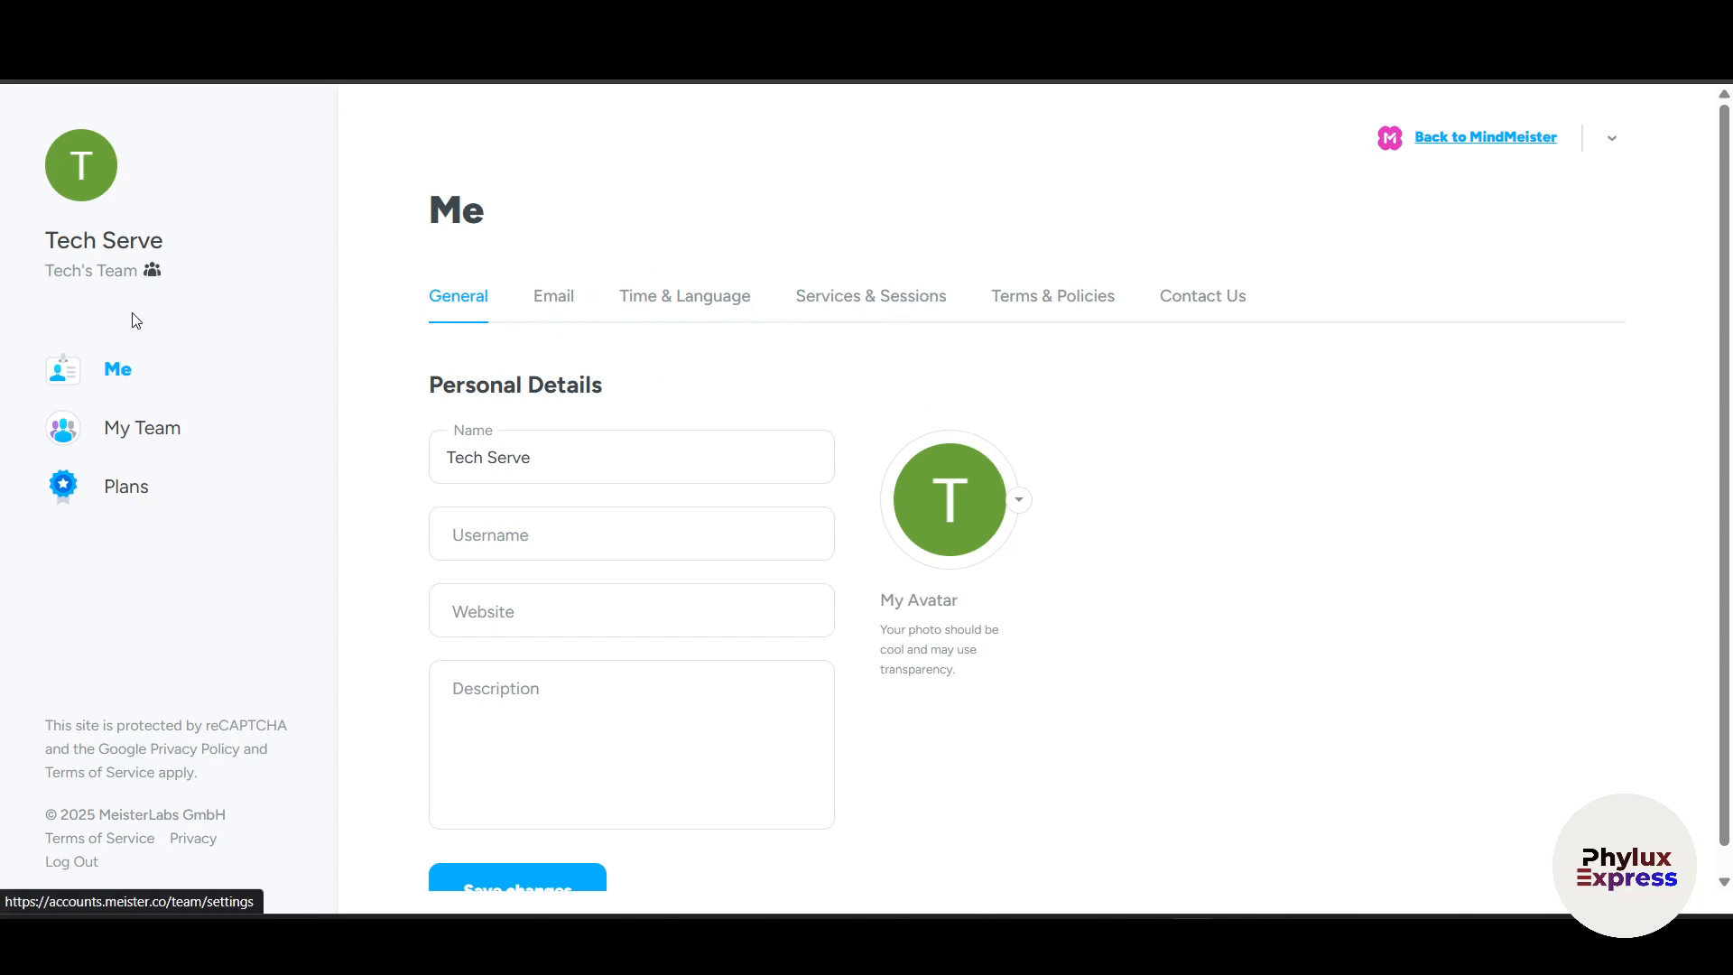
Step: Review the connected services under Services & Sessions, including the Google configuration details for MindMeister and MeisterTask
{"action": "left_click", "coordinate": [867, 316]}
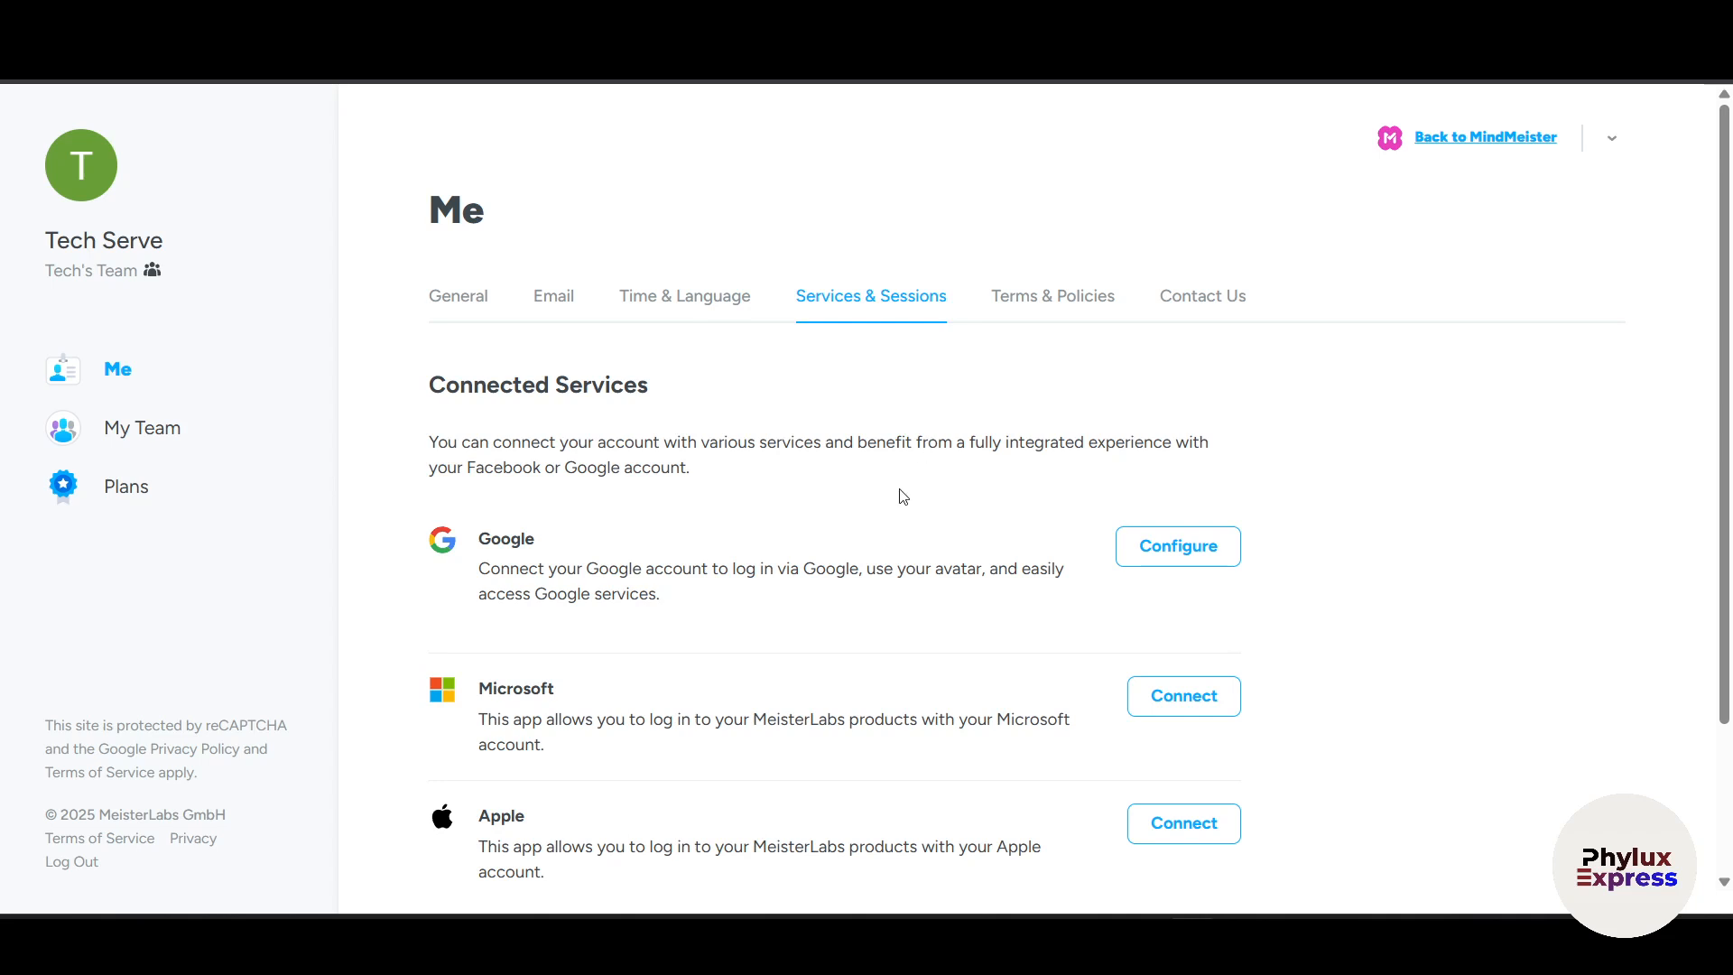
{"action": "scroll", "coordinate": [902, 496], "scroll_direction": "down", "scroll_amount": 2}
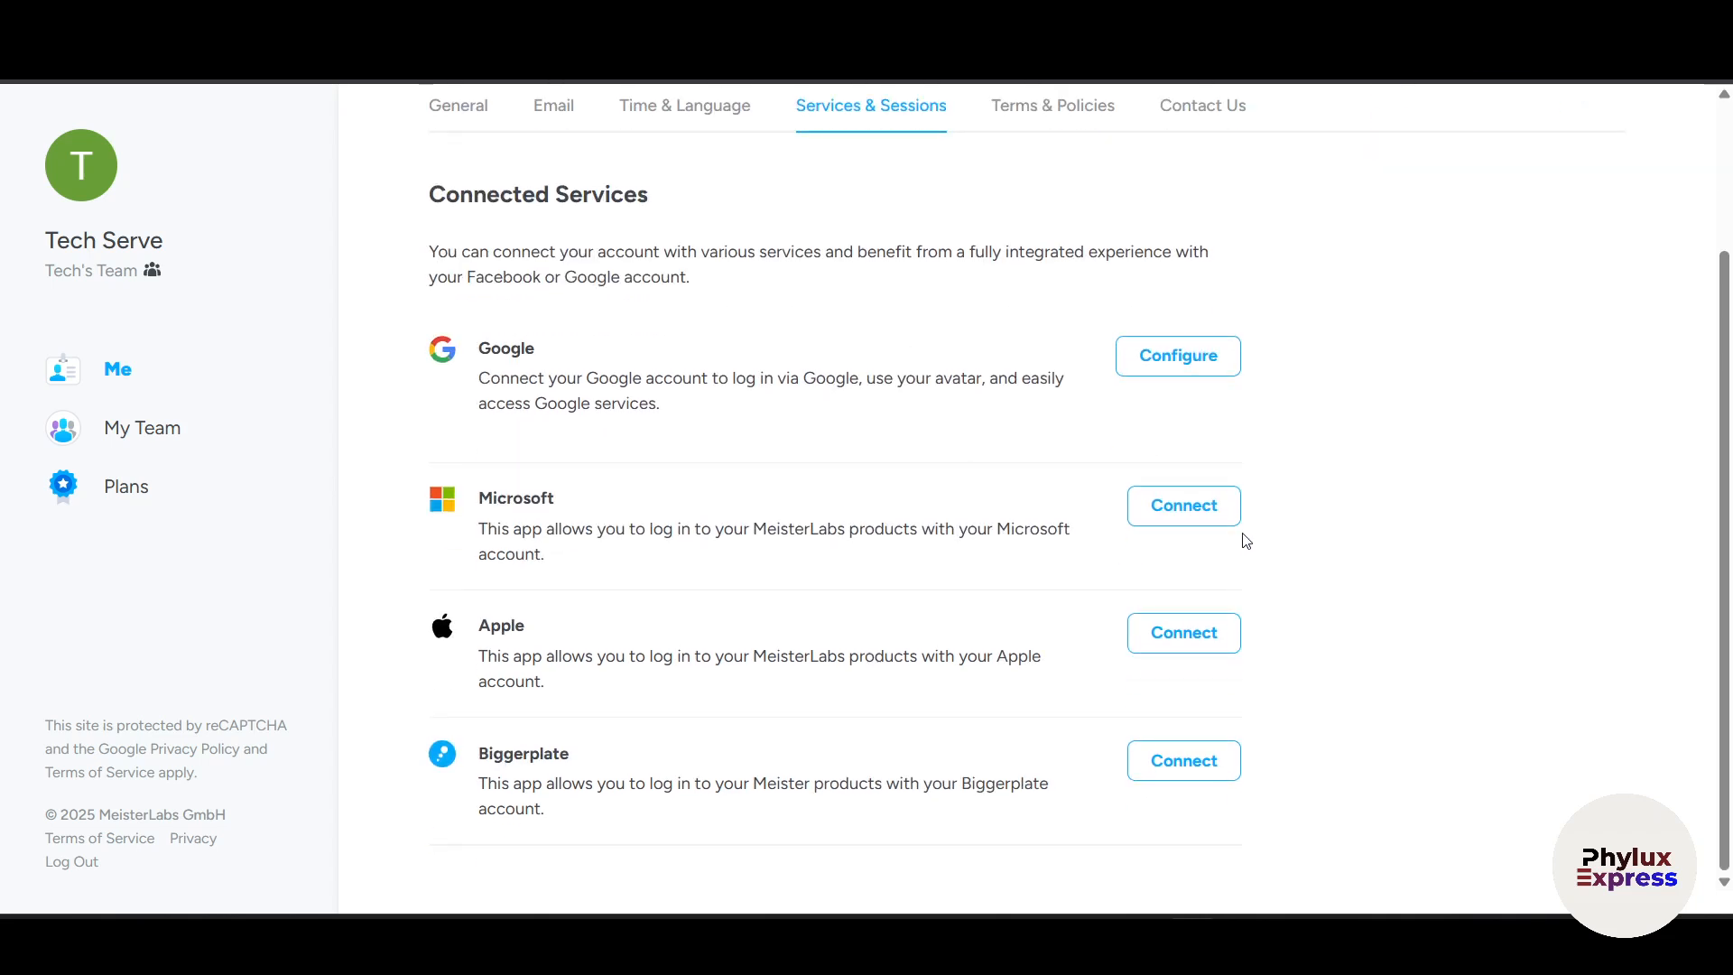
{"action": "scroll", "coordinate": [1242, 596], "scroll_direction": "up", "scroll_amount": 2}
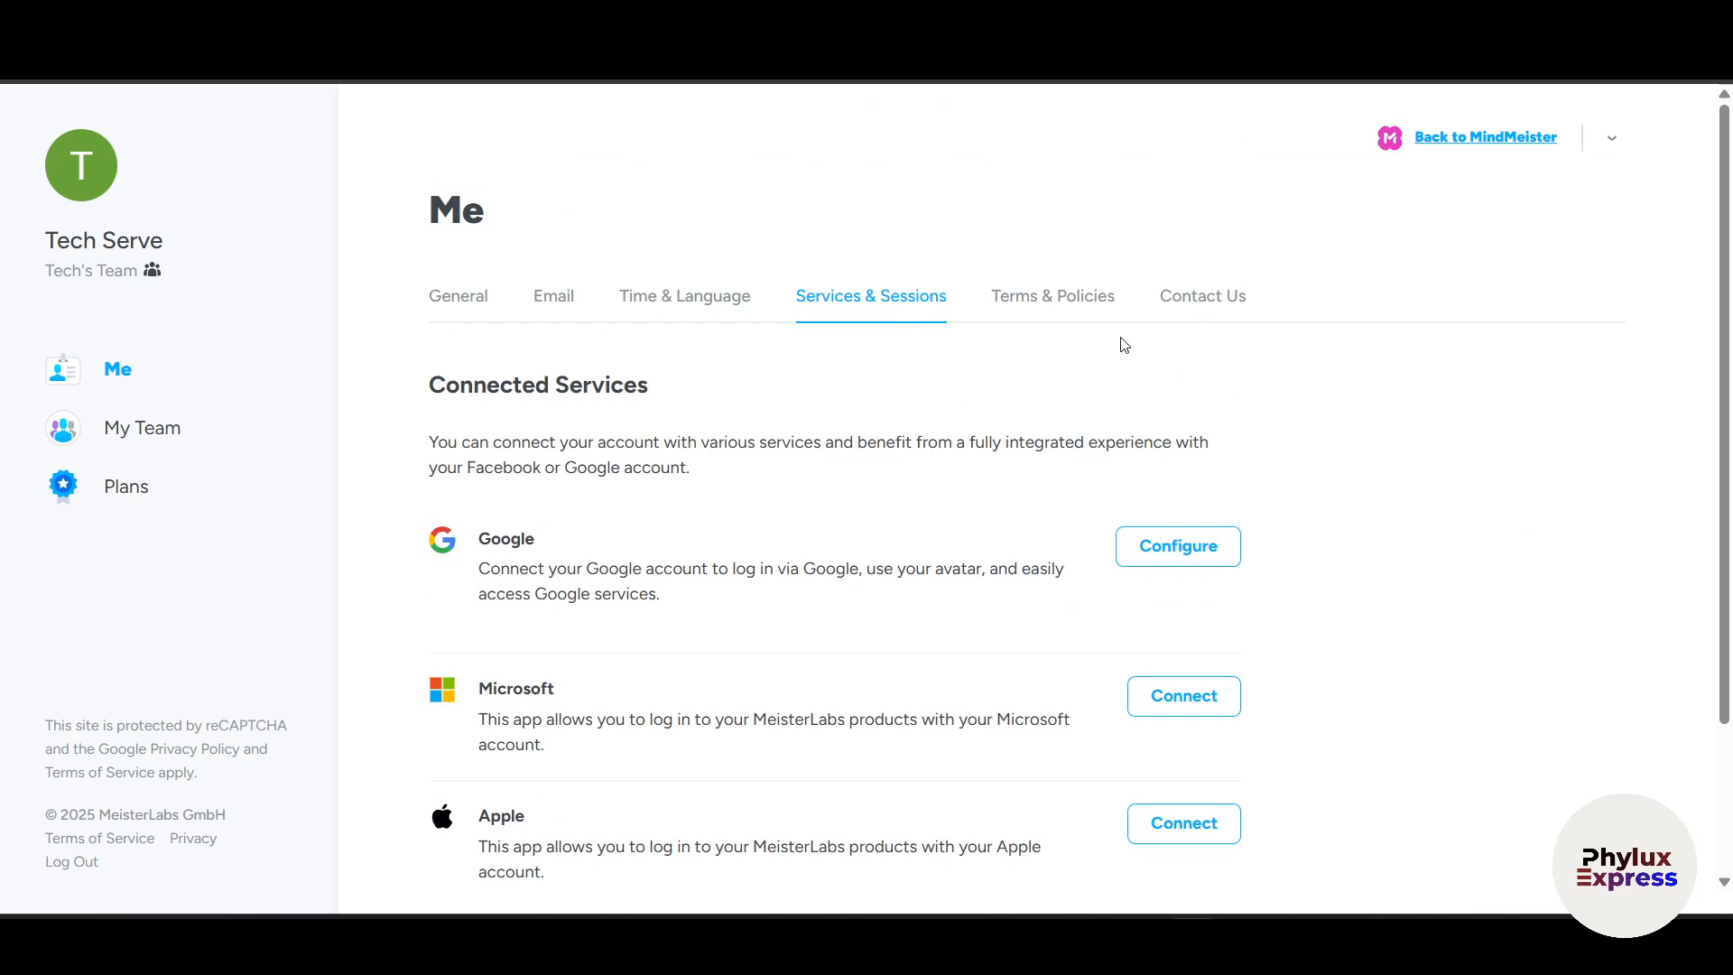
{"action": "left_click", "coordinate": [1208, 550]}
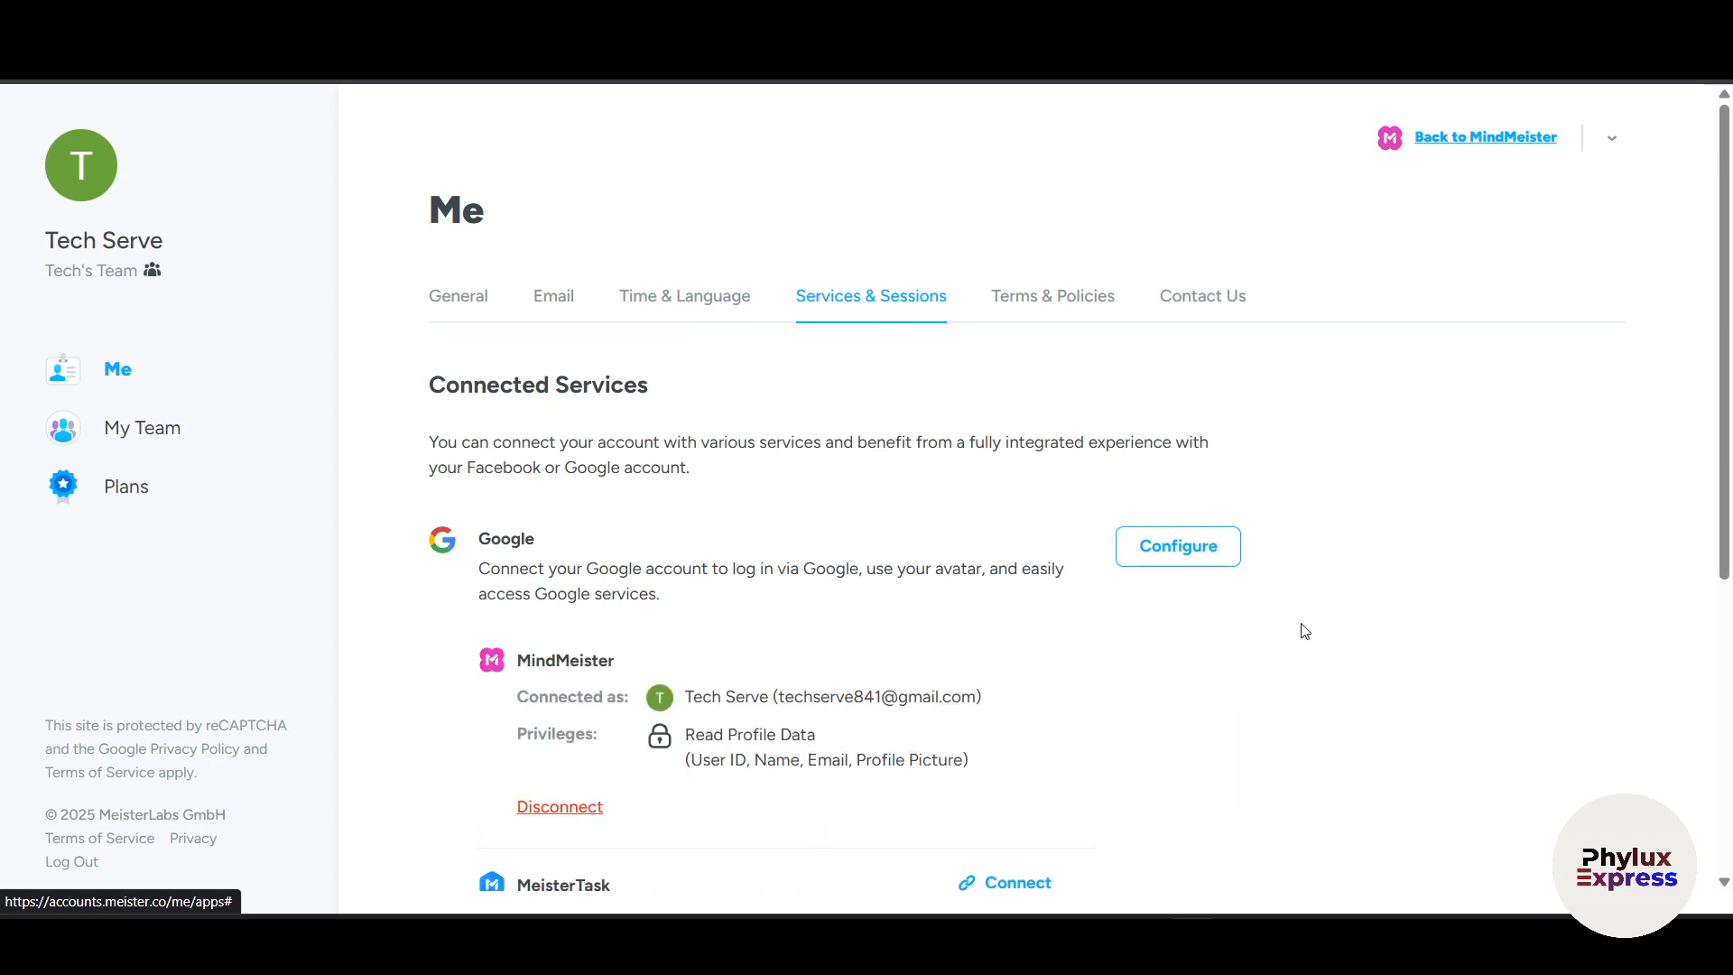
{"action": "scroll", "coordinate": [967, 642], "scroll_direction": "down", "scroll_amount": 2}
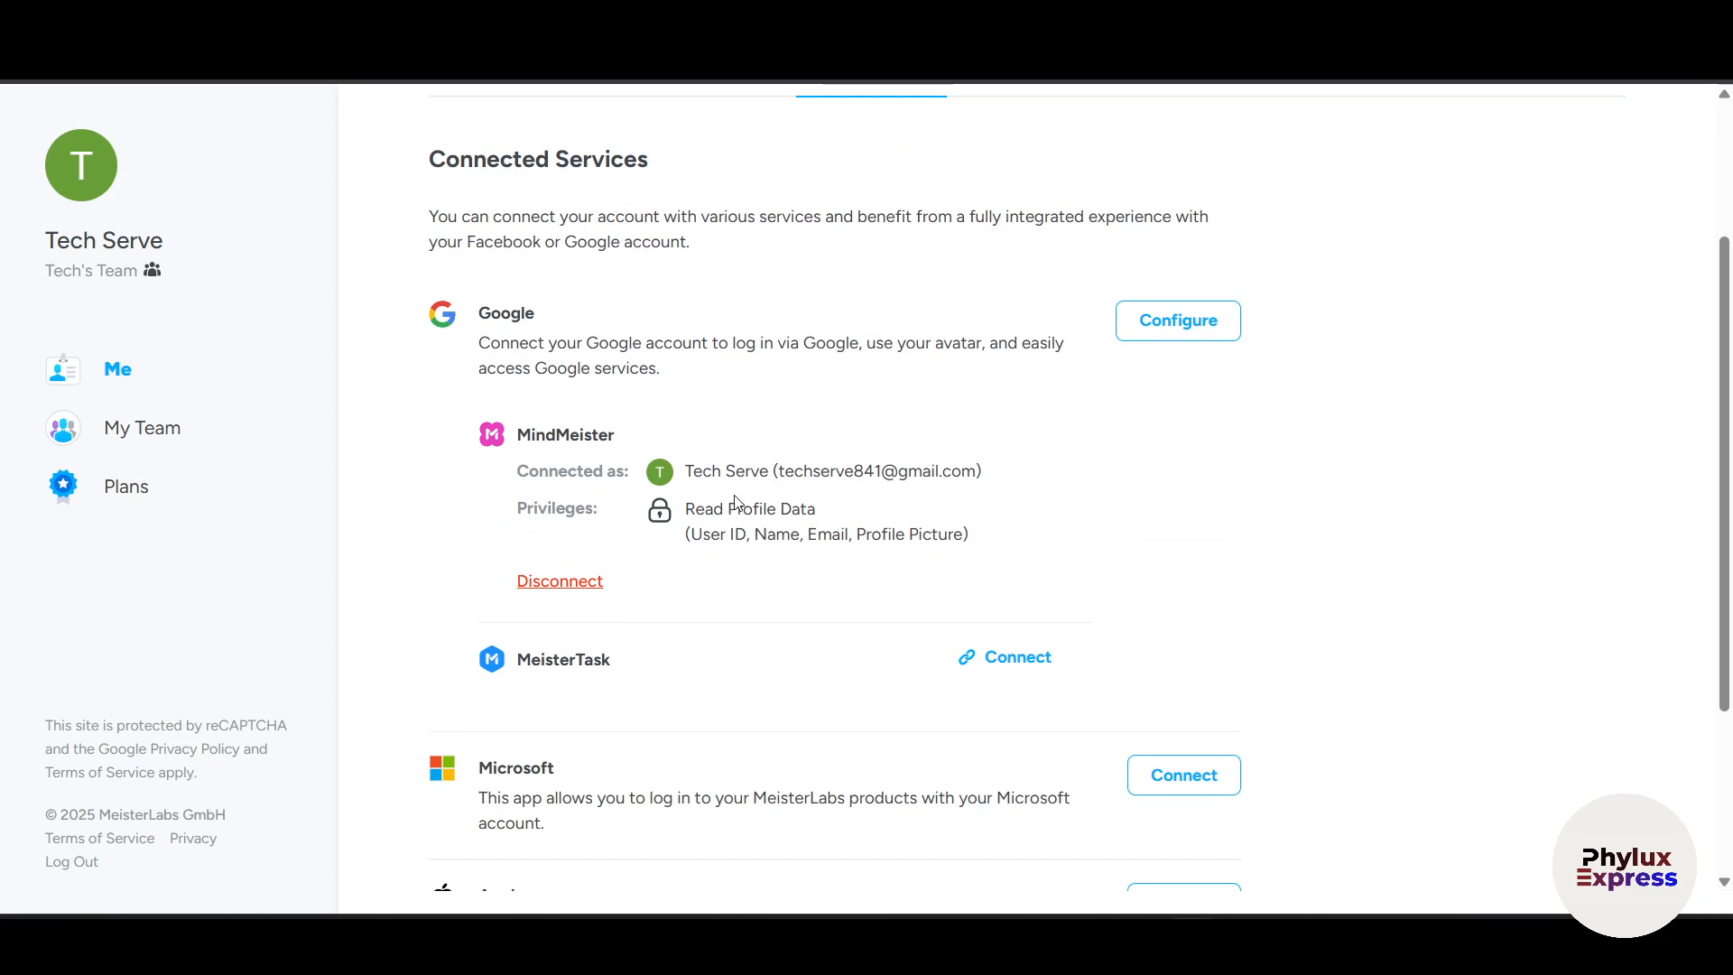
{"action": "left_click_drag", "start_coordinate": [482, 341], "coordinate": [1385, 704]}
{"action": "scroll", "coordinate": [1351, 689], "scroll_direction": "down", "scroll_amount": 3}
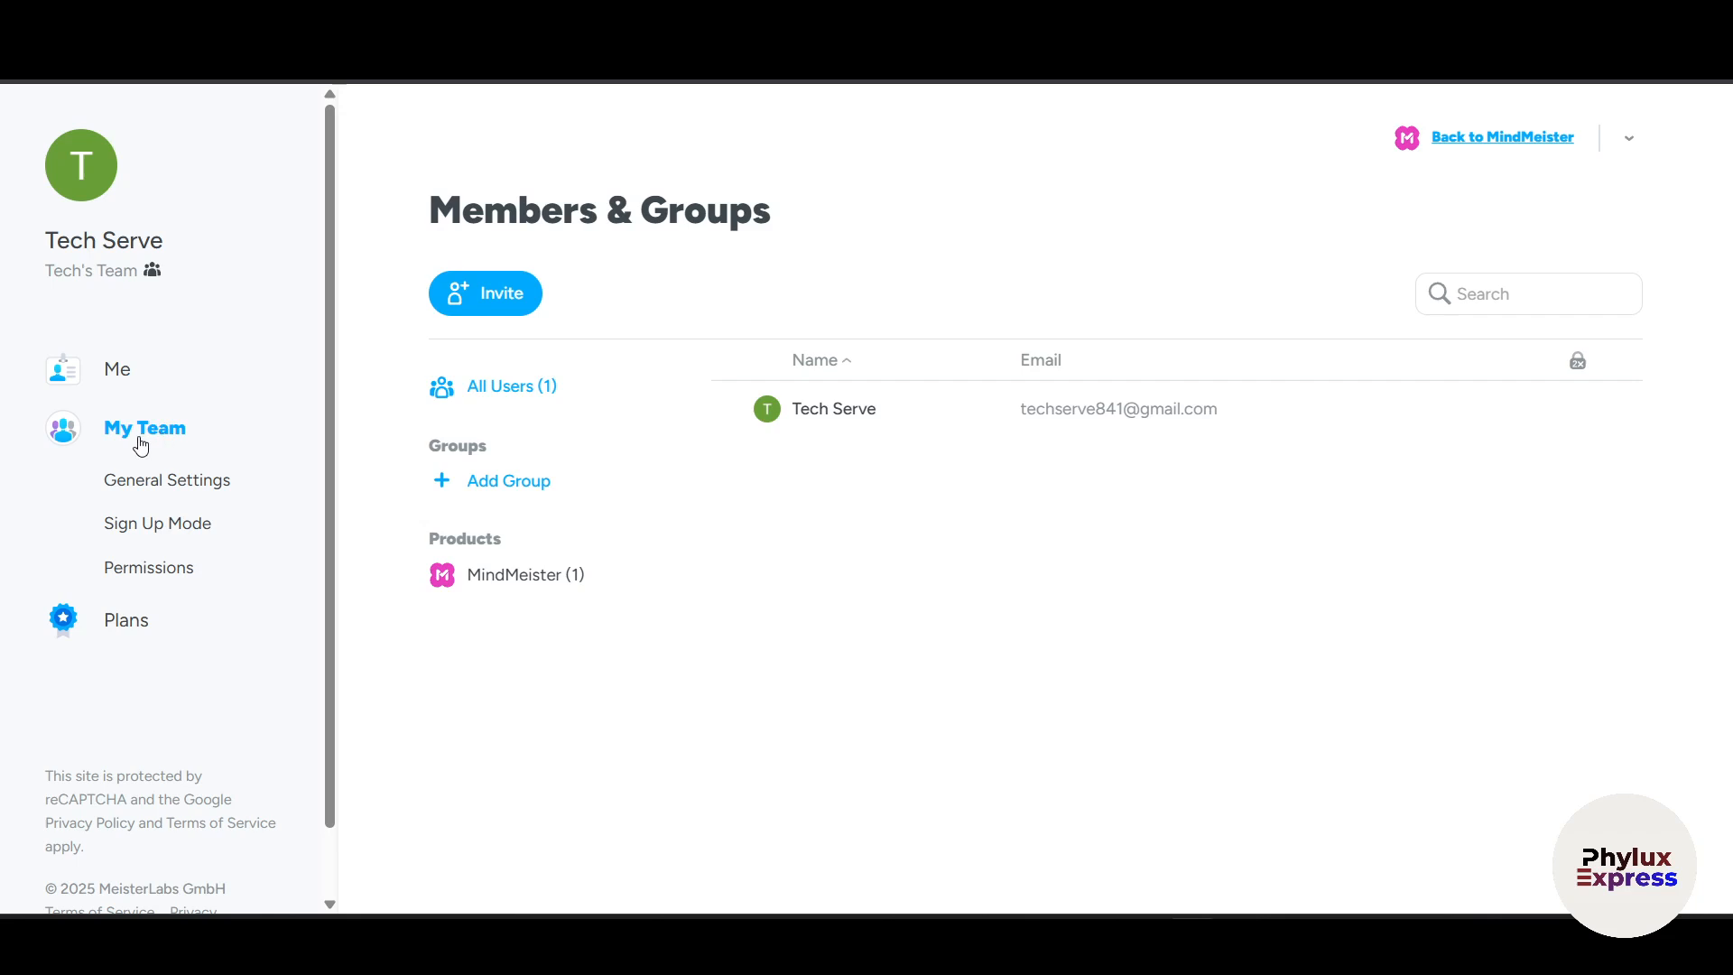
Step: Open the invitation form for team members from My Team, look at its fields, and close it without sending an invitation
{"action": "left_click", "coordinate": [499, 293]}
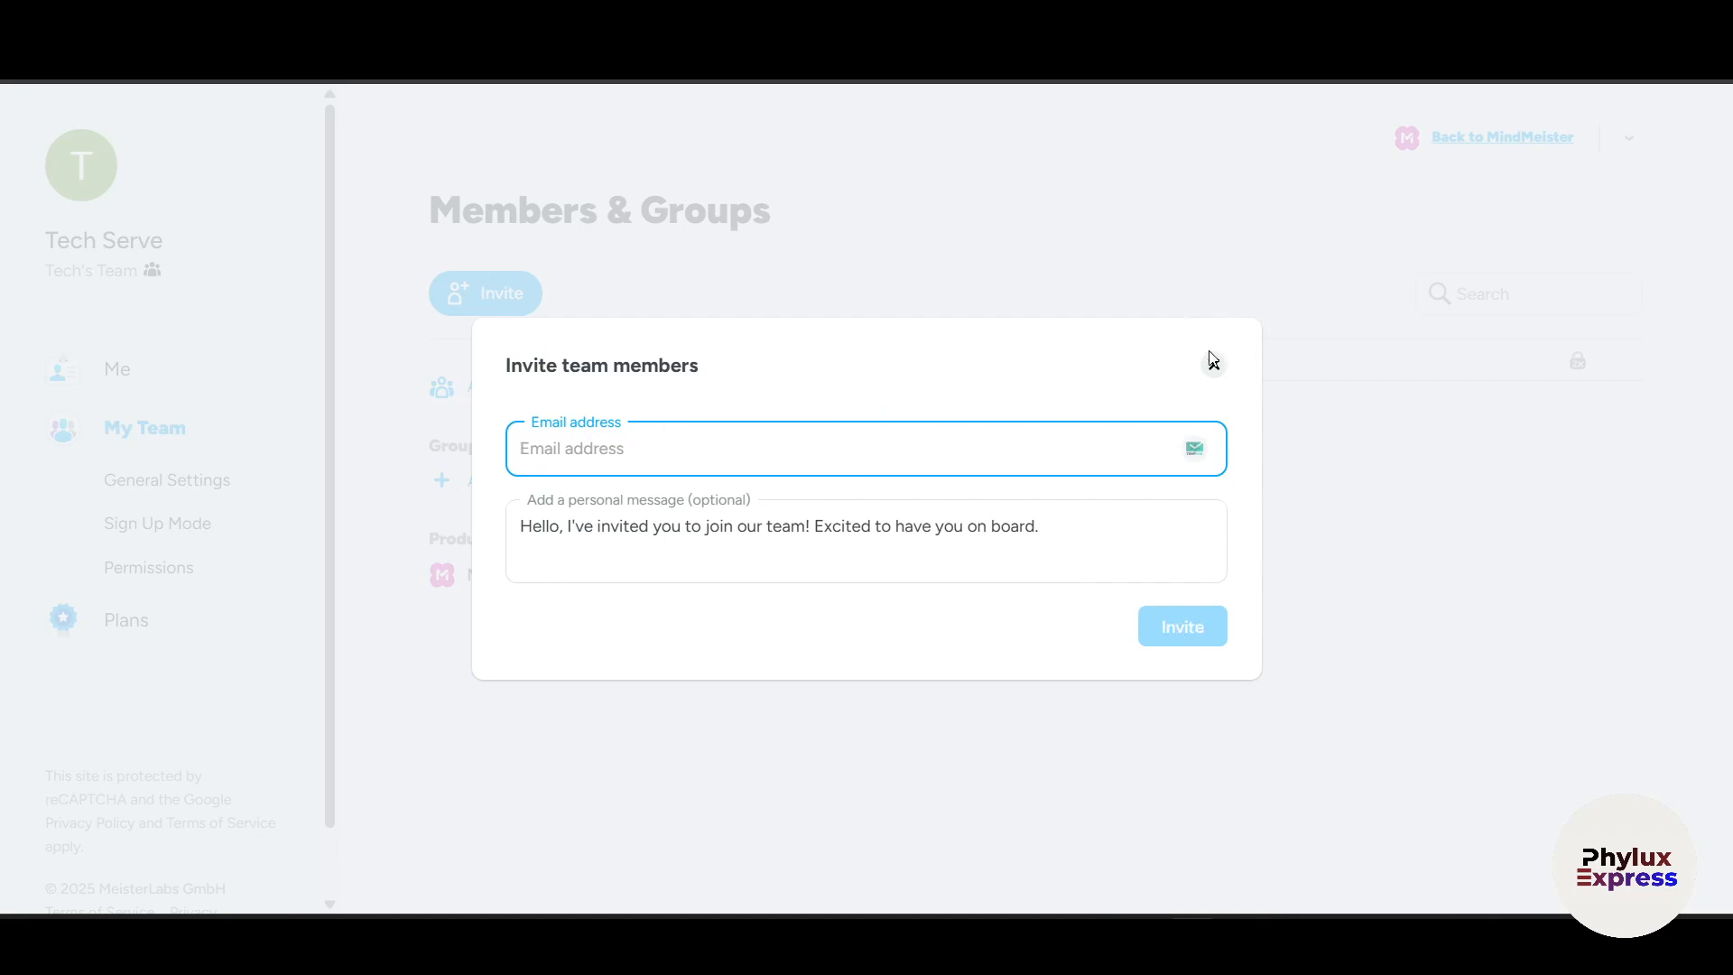
{"action": "type", "text": "zz"}
{"action": "key", "text": "BackSpace"}
{"action": "key", "text": "BackSpace"}
{"action": "left_click", "coordinate": [1216, 365]}
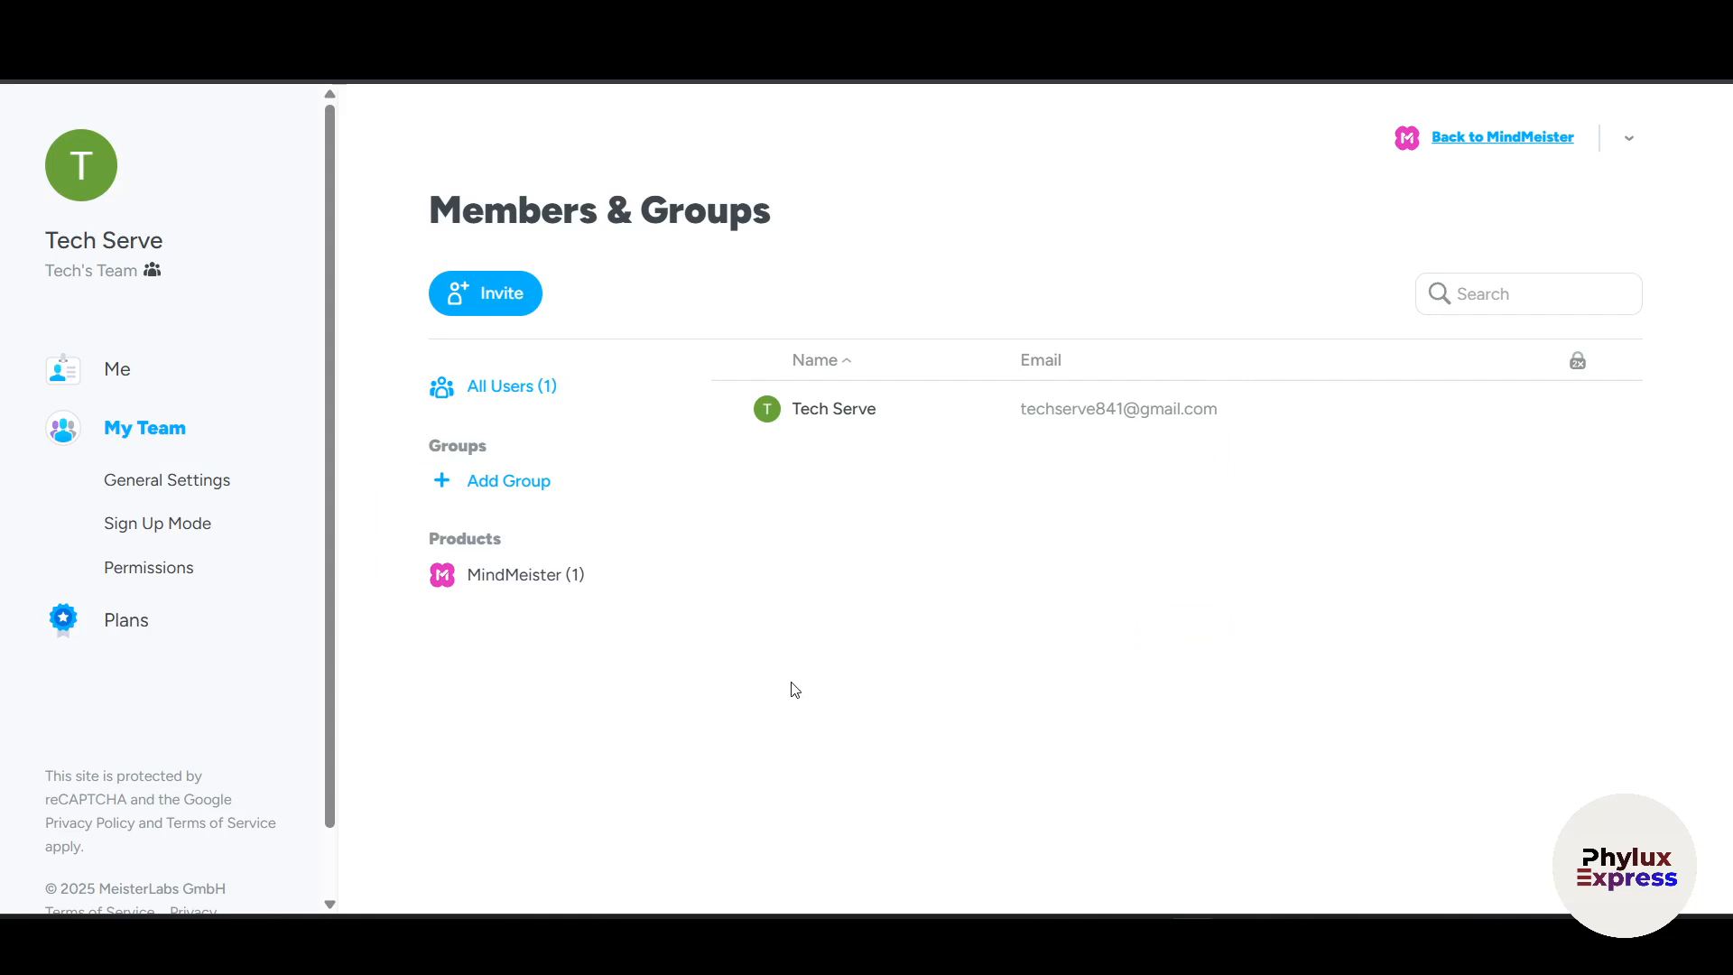